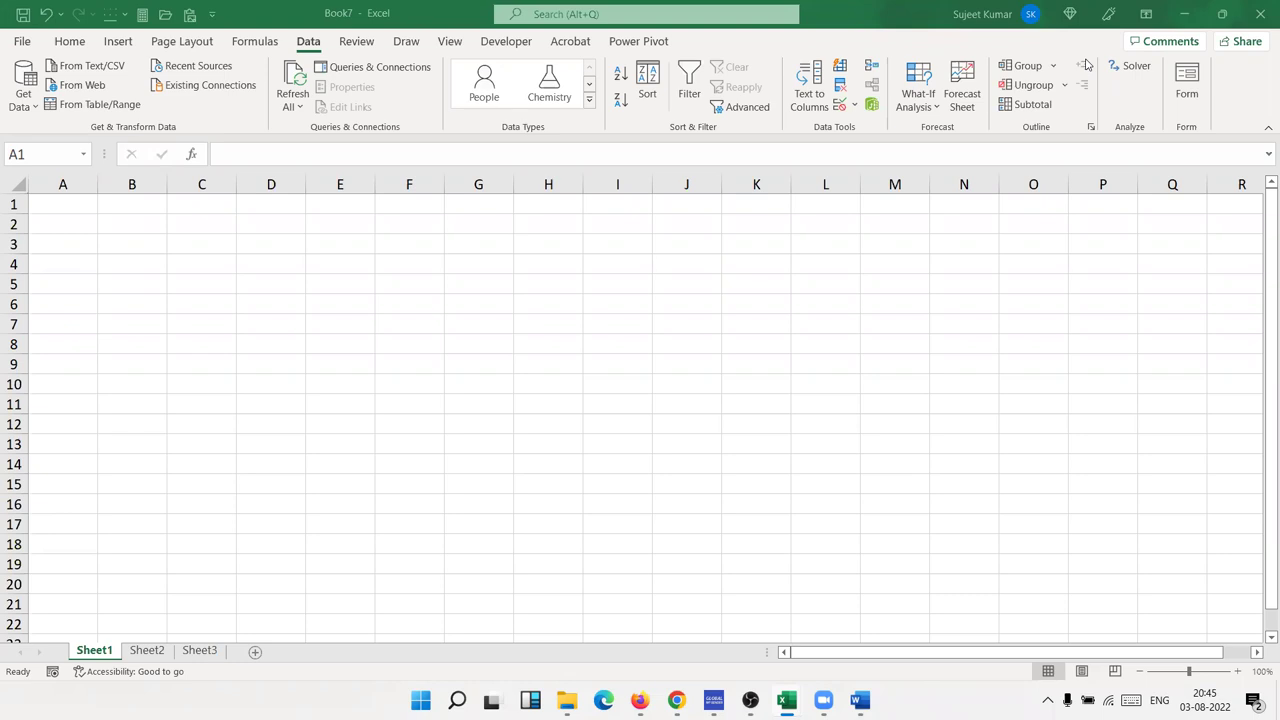
- Expand the Data Types gallery to list the Stocks, Currencies, Geography and Wolfram types
left_click(590, 101)
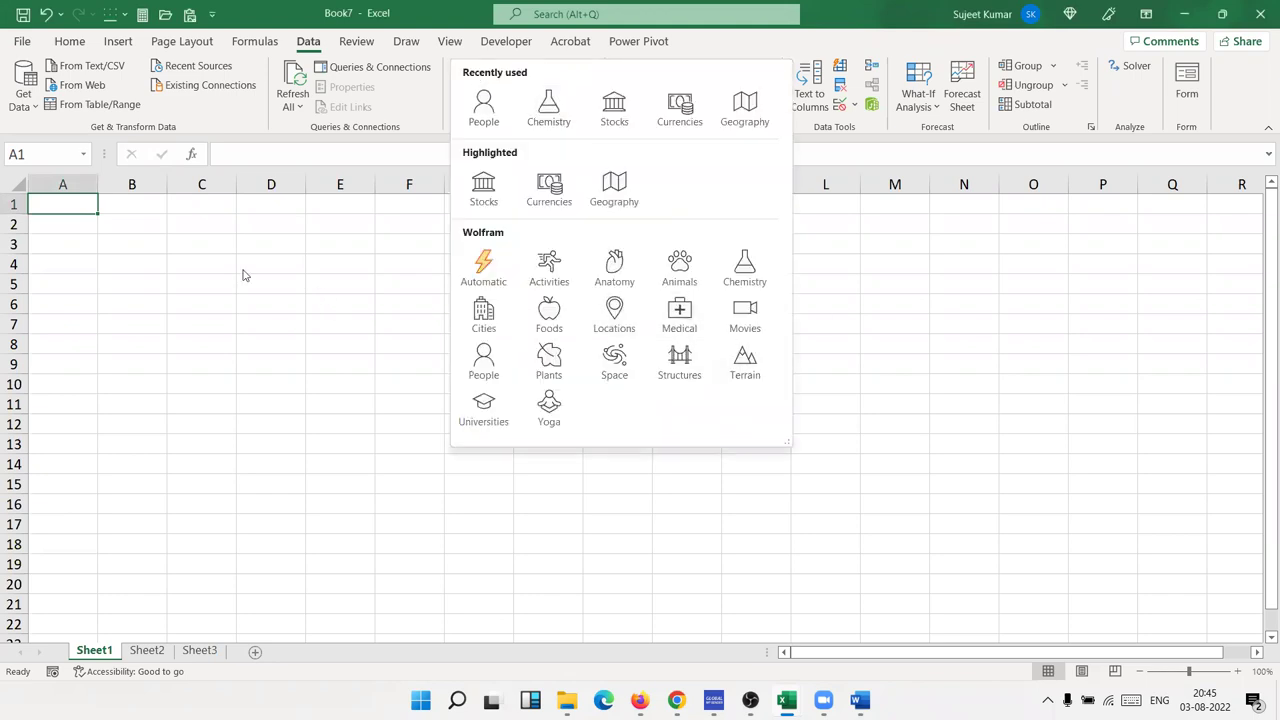
- Enter New Delhi in B3 and convert it to the Cities data type
left_click(210, 268)
left_click(141, 241)
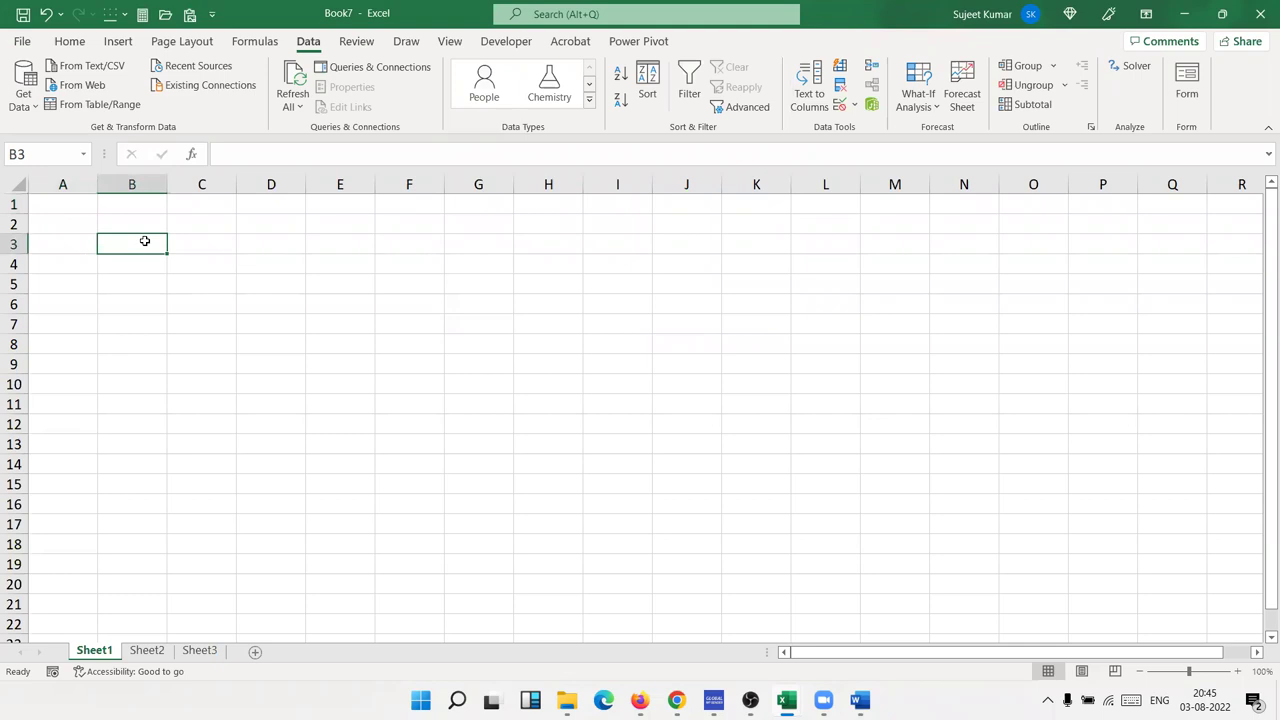
type("New Delhi")
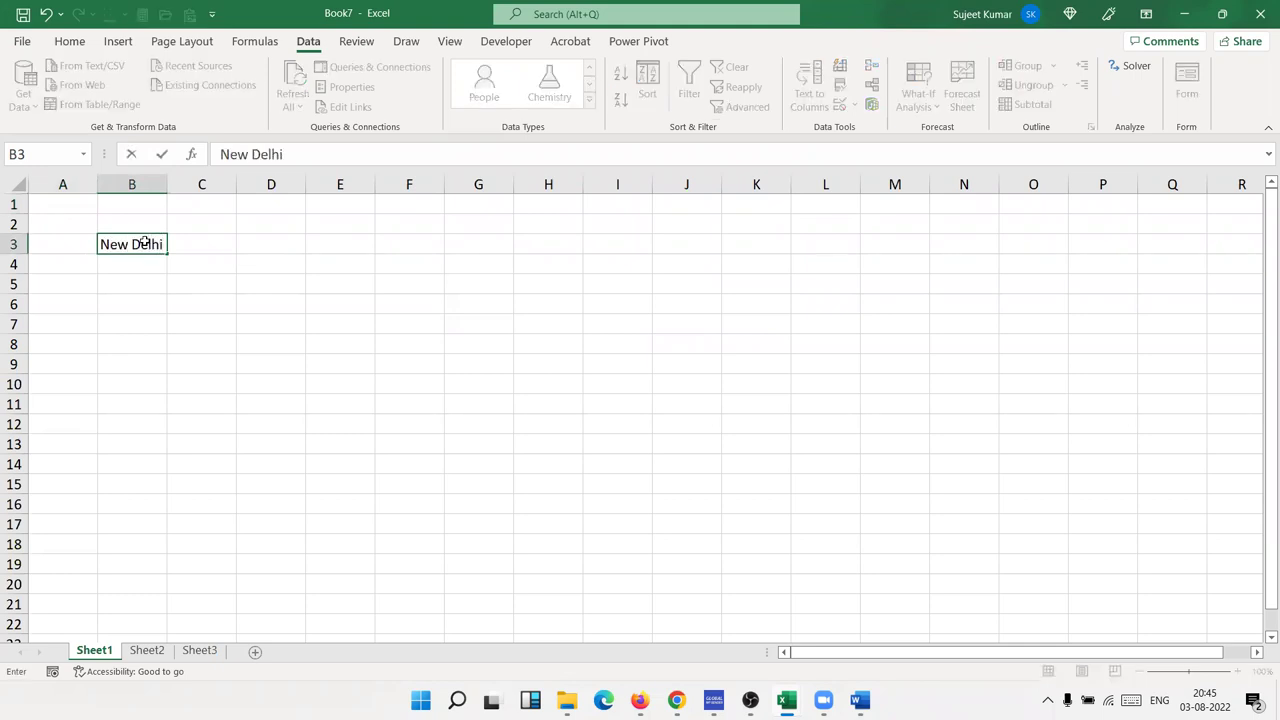
key("Return")
left_click(145, 242)
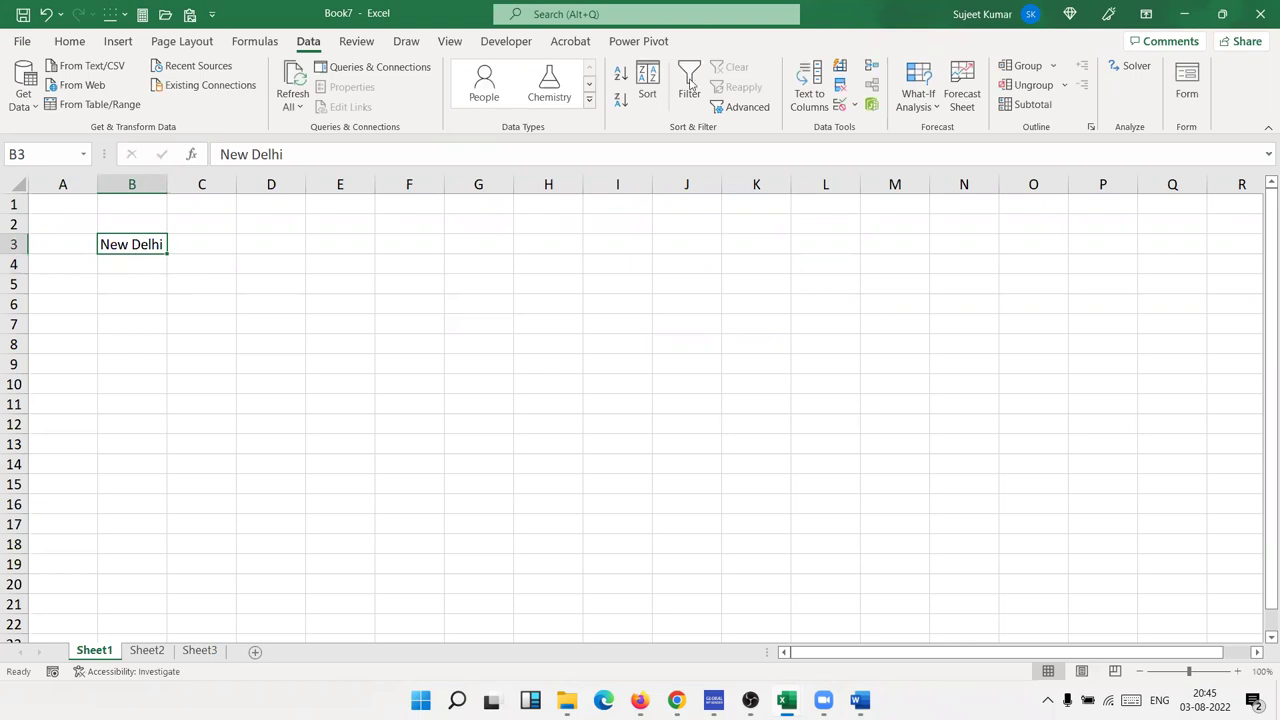
left_click(589, 104)
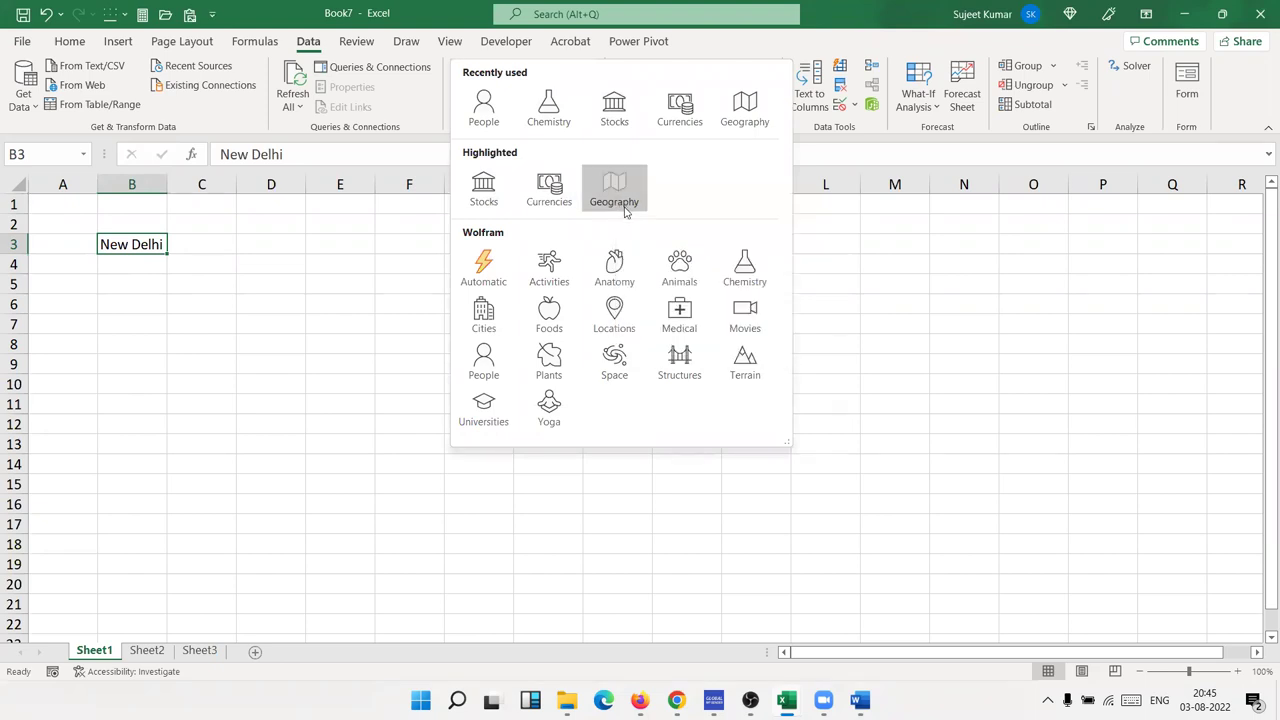
left_click(478, 322)
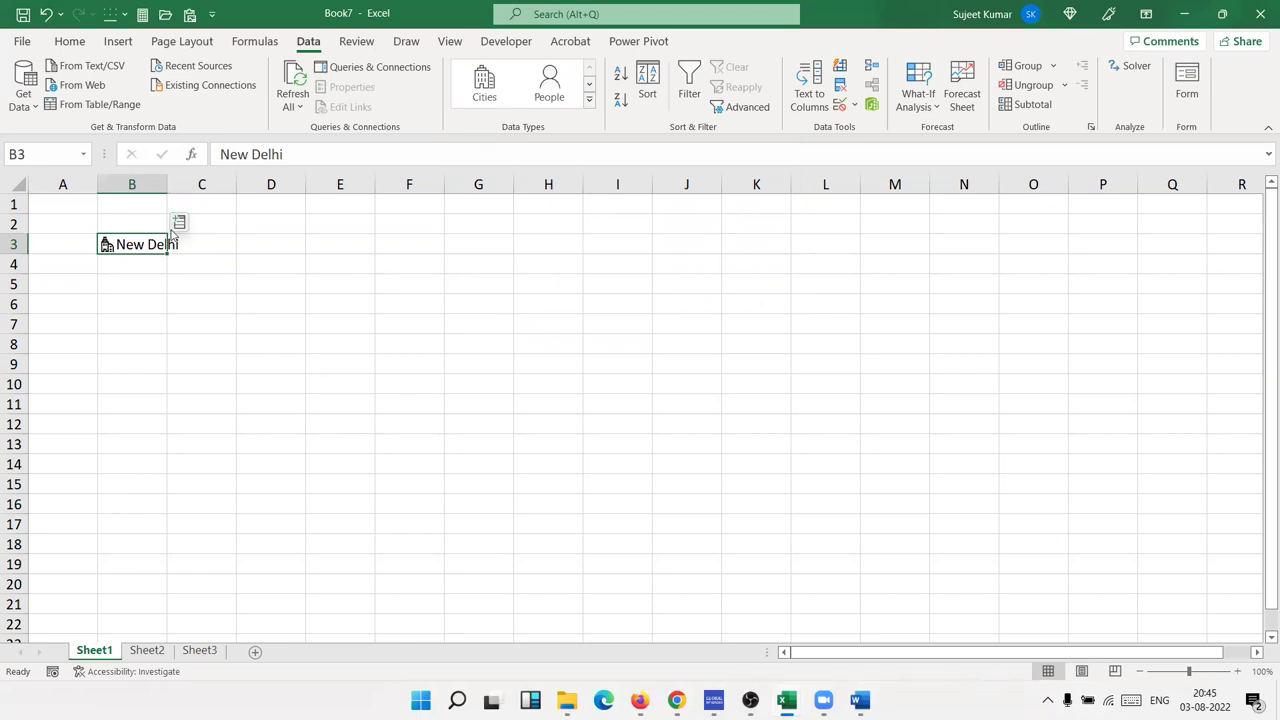
- Autofit column B and add New Delhi's administrative region and area into C3 and D3
double_click(167, 186)
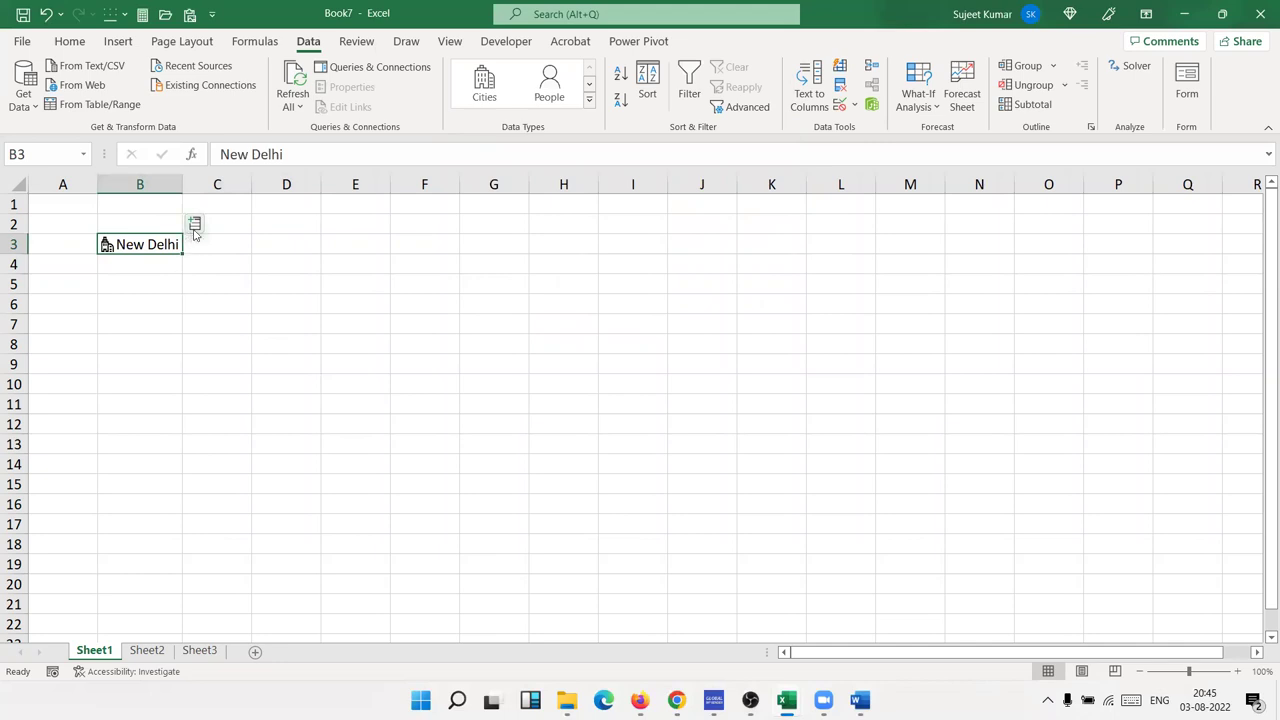
left_click(195, 226)
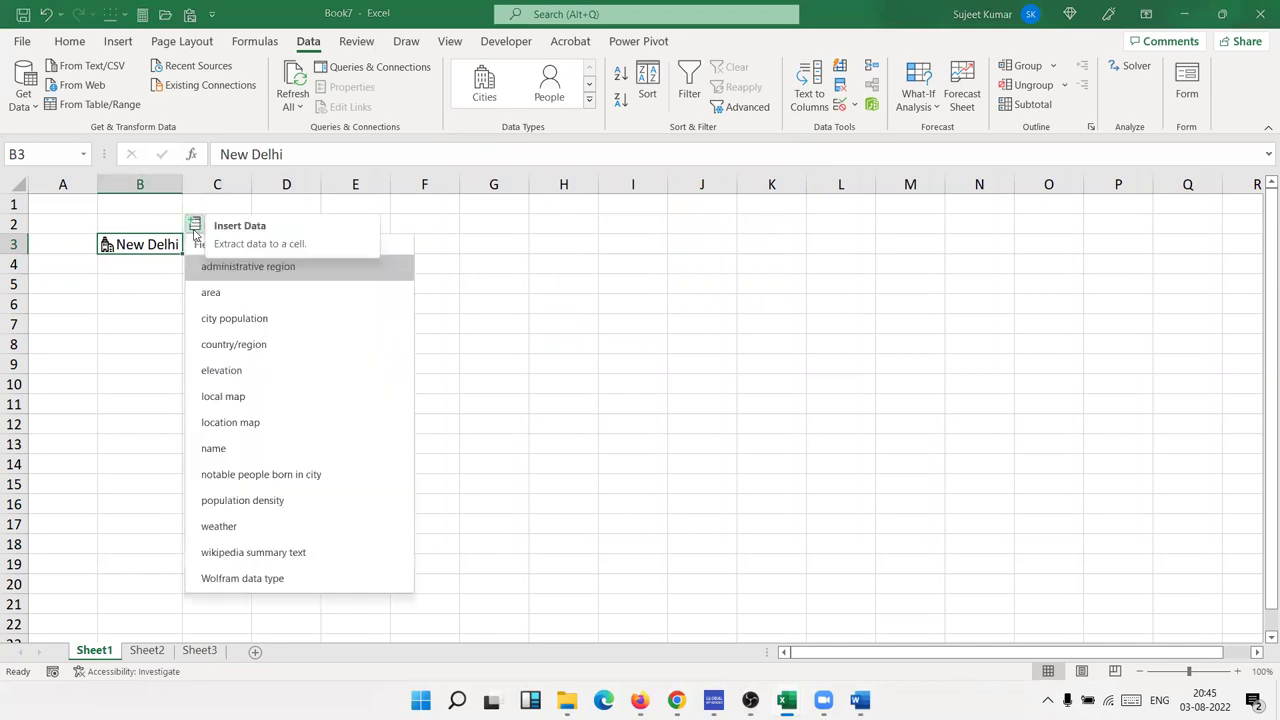
left_click(220, 270)
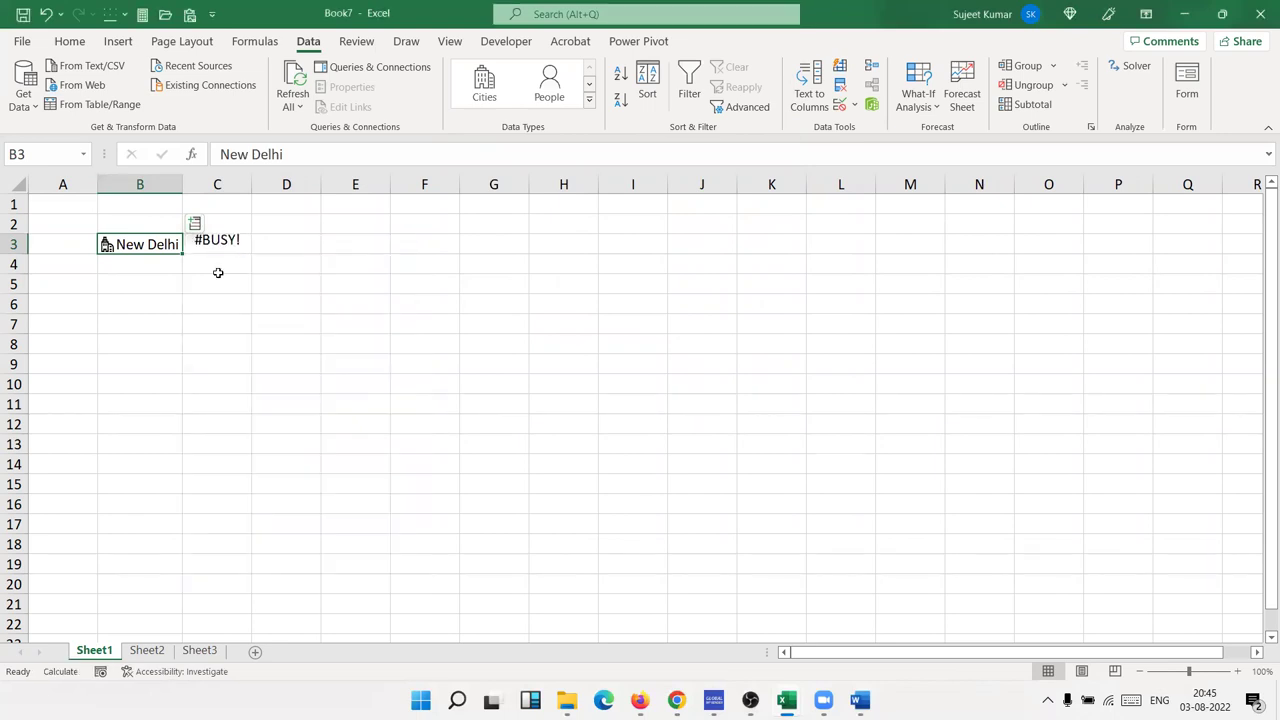
left_click(196, 228)
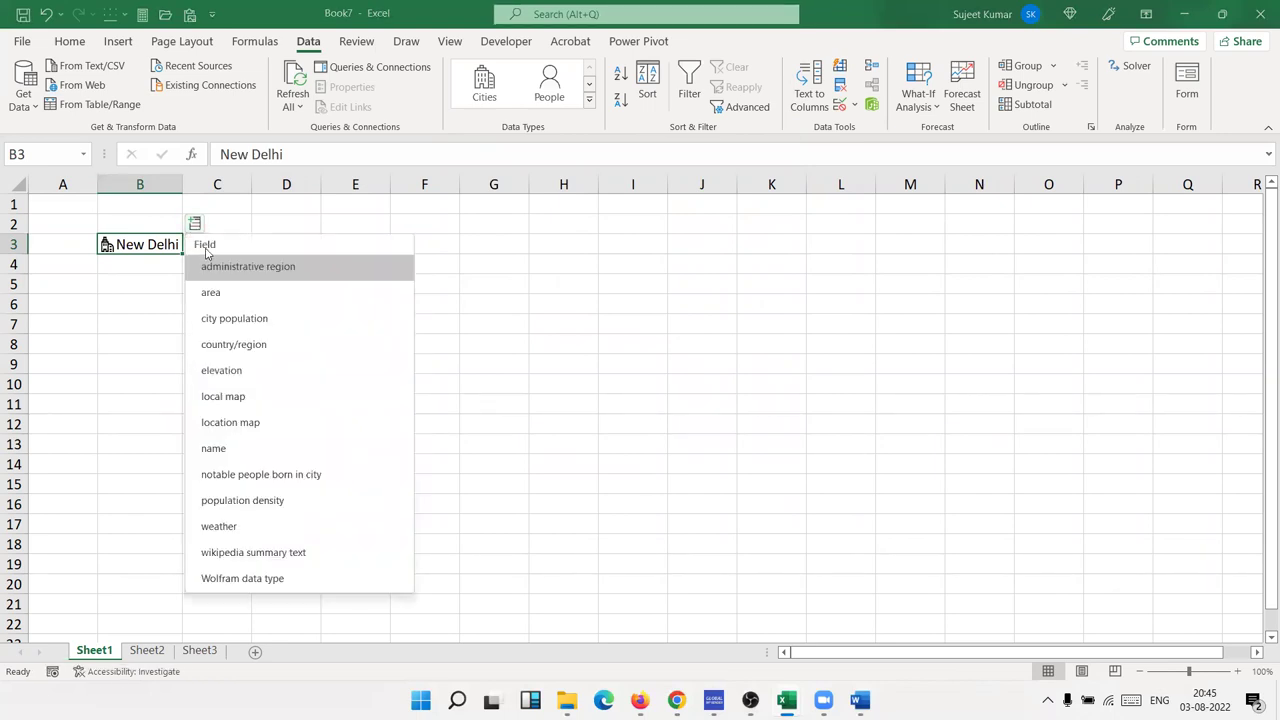
left_click(214, 288)
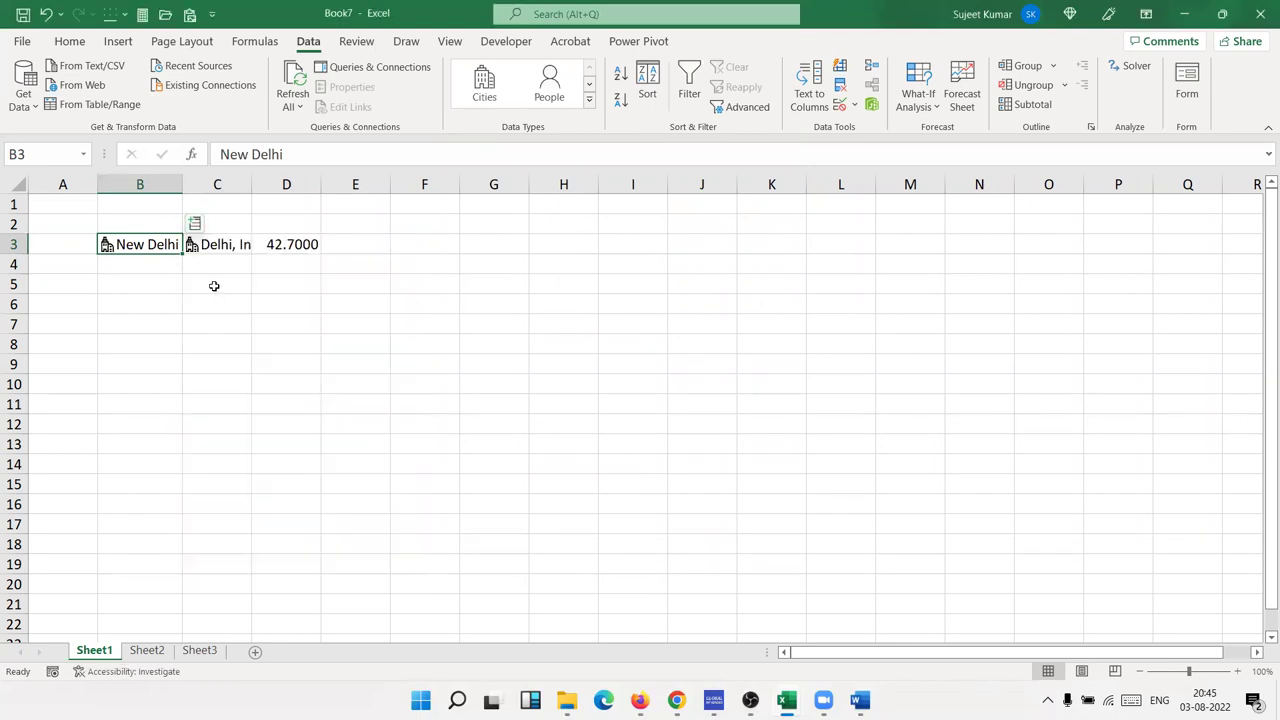
- Add New Delhi's city population, country/region and local map into E3 through G3
left_click(196, 226)
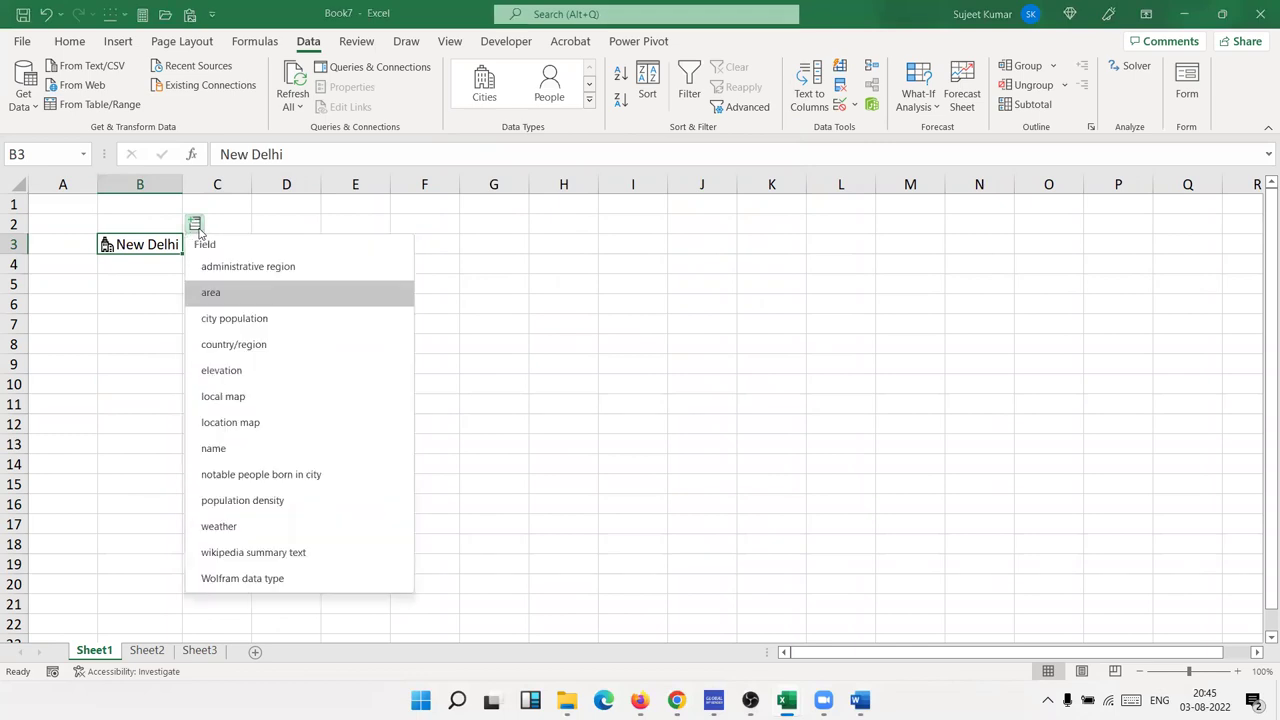
left_click(217, 317)
left_click(196, 225)
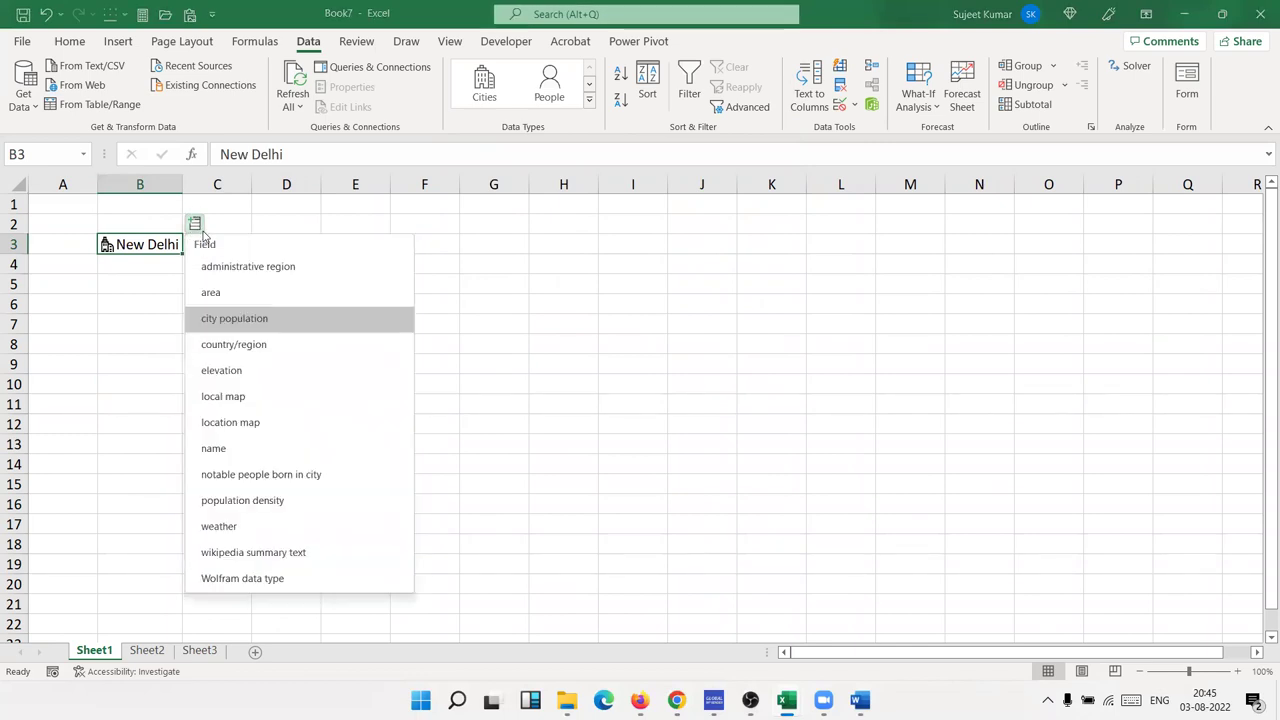
left_click(212, 345)
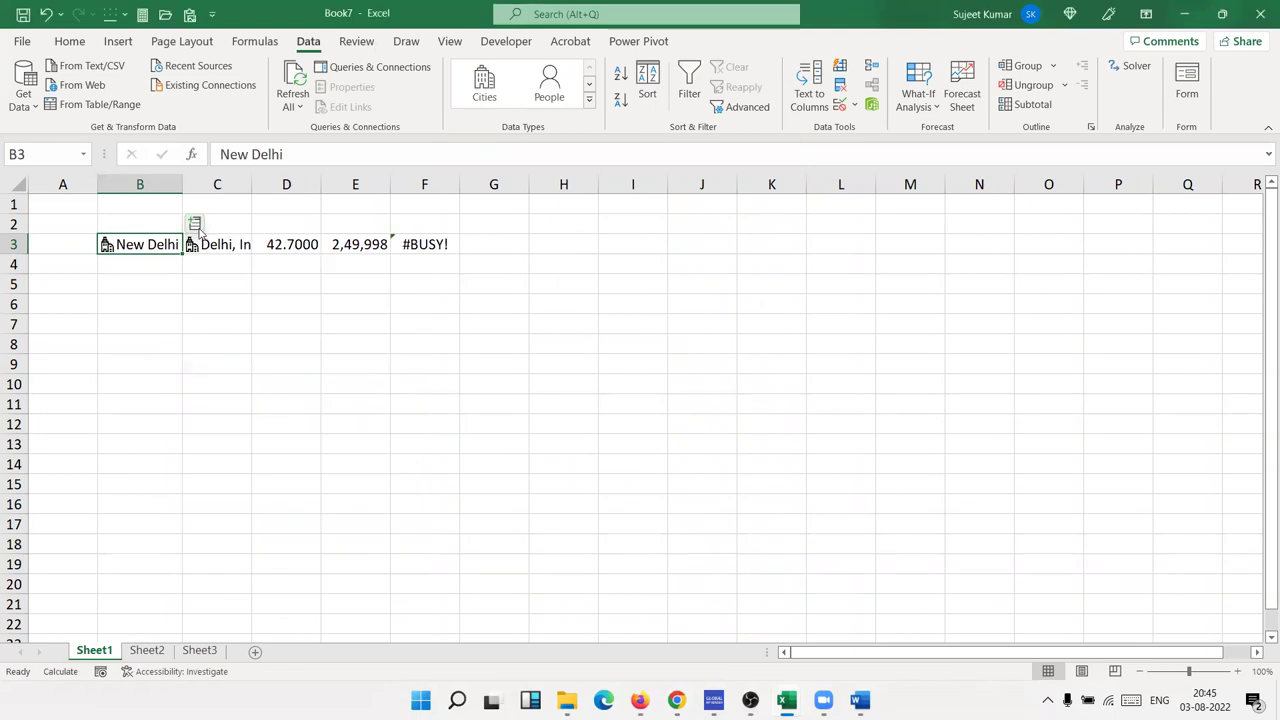
left_click(196, 225)
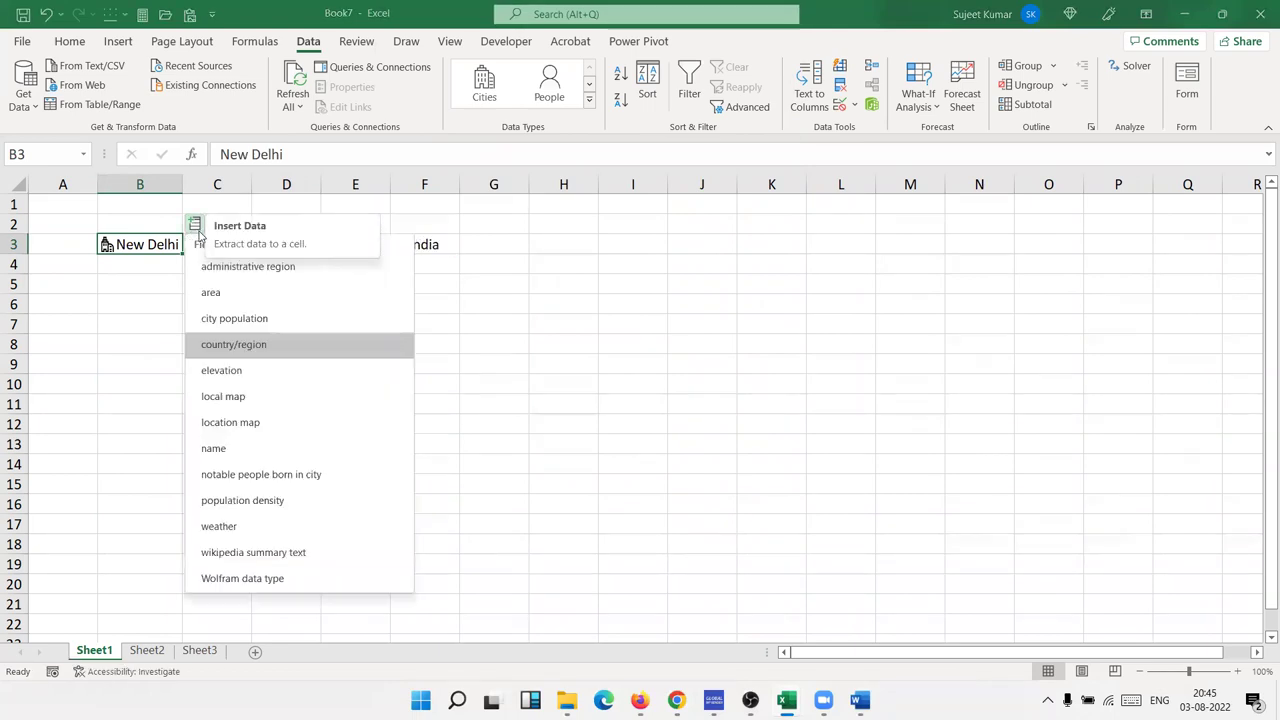
left_click(238, 397)
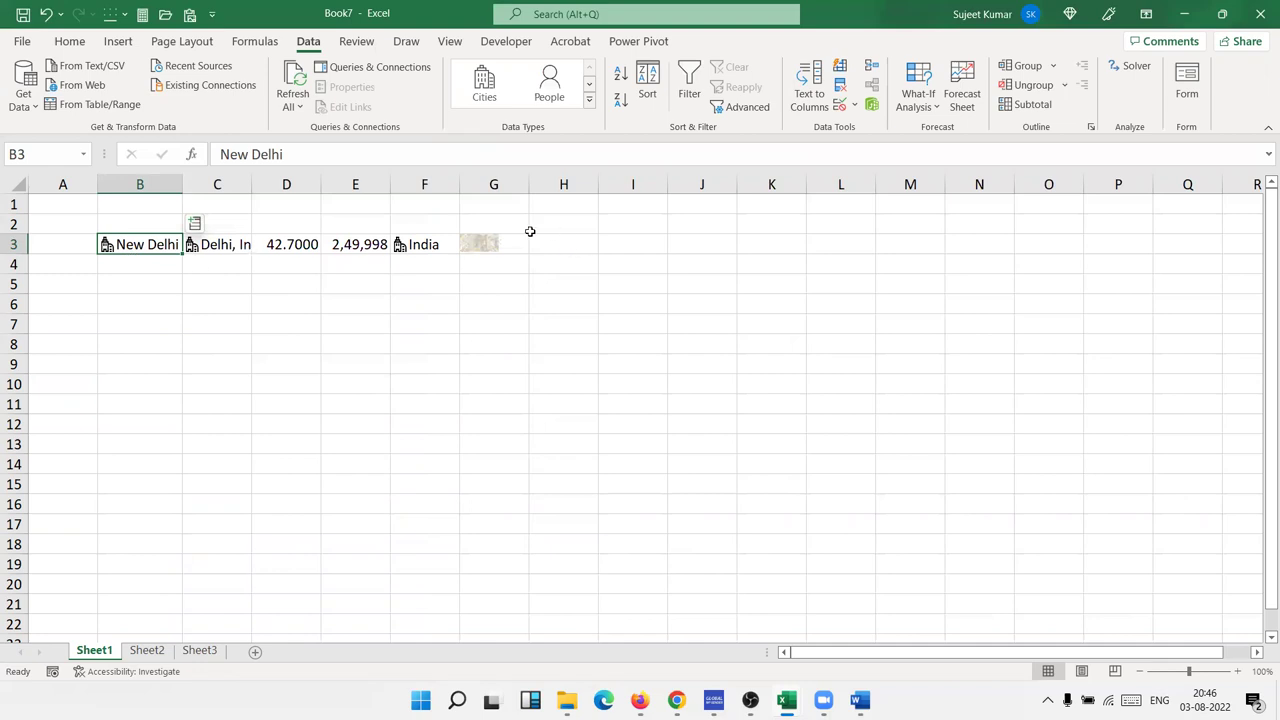
- Close the map preview and insert New Delhi's Wikipedia summary text into H3
mouse_move(487, 244)
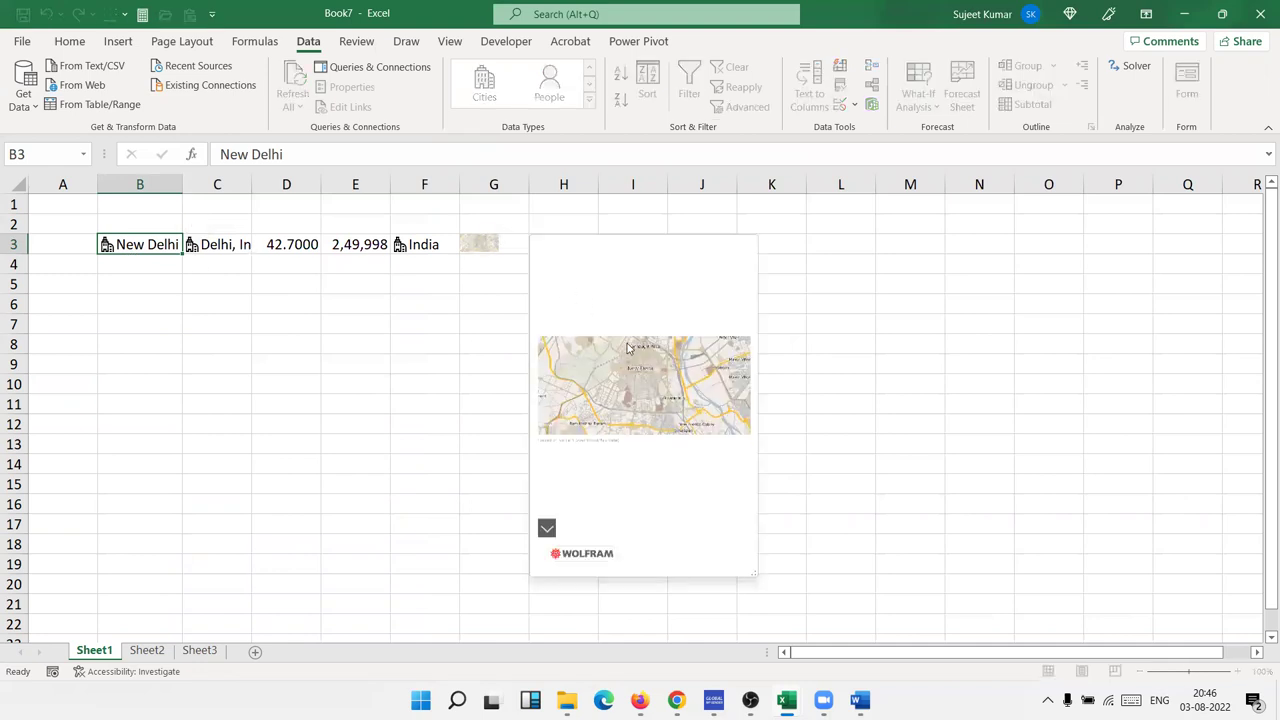
left_click(297, 318)
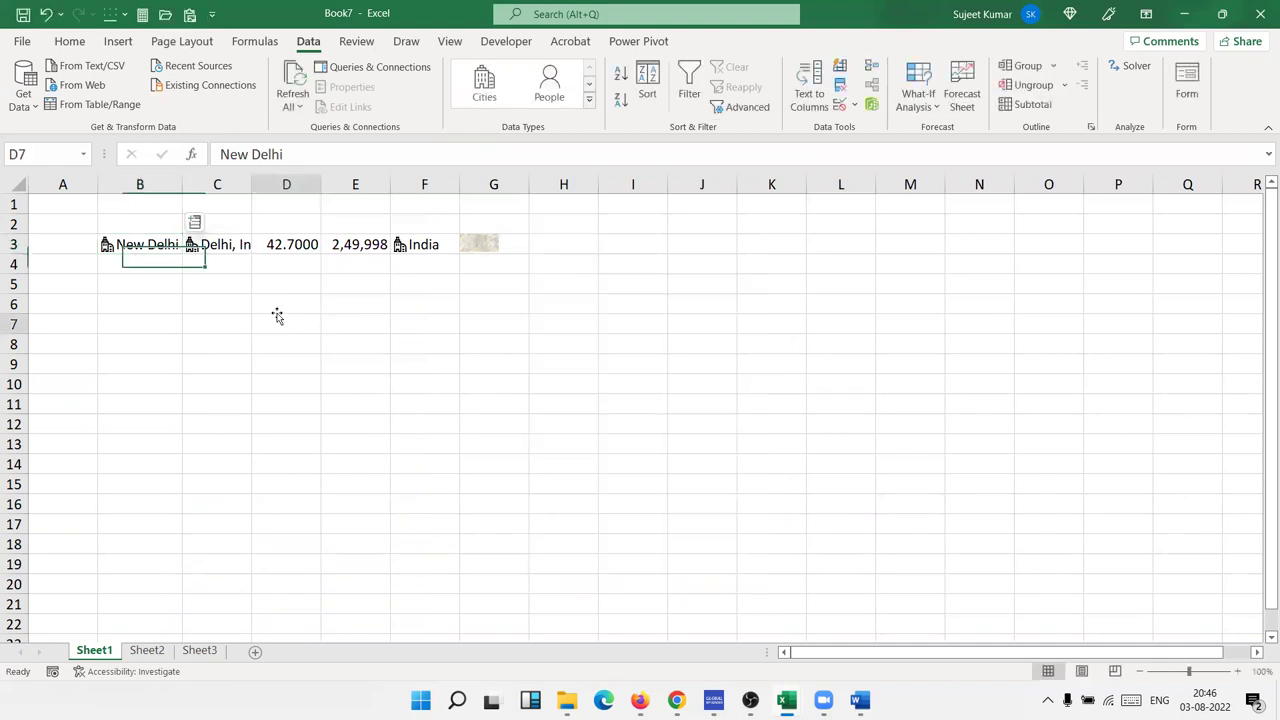
left_click(174, 244)
left_click(194, 223)
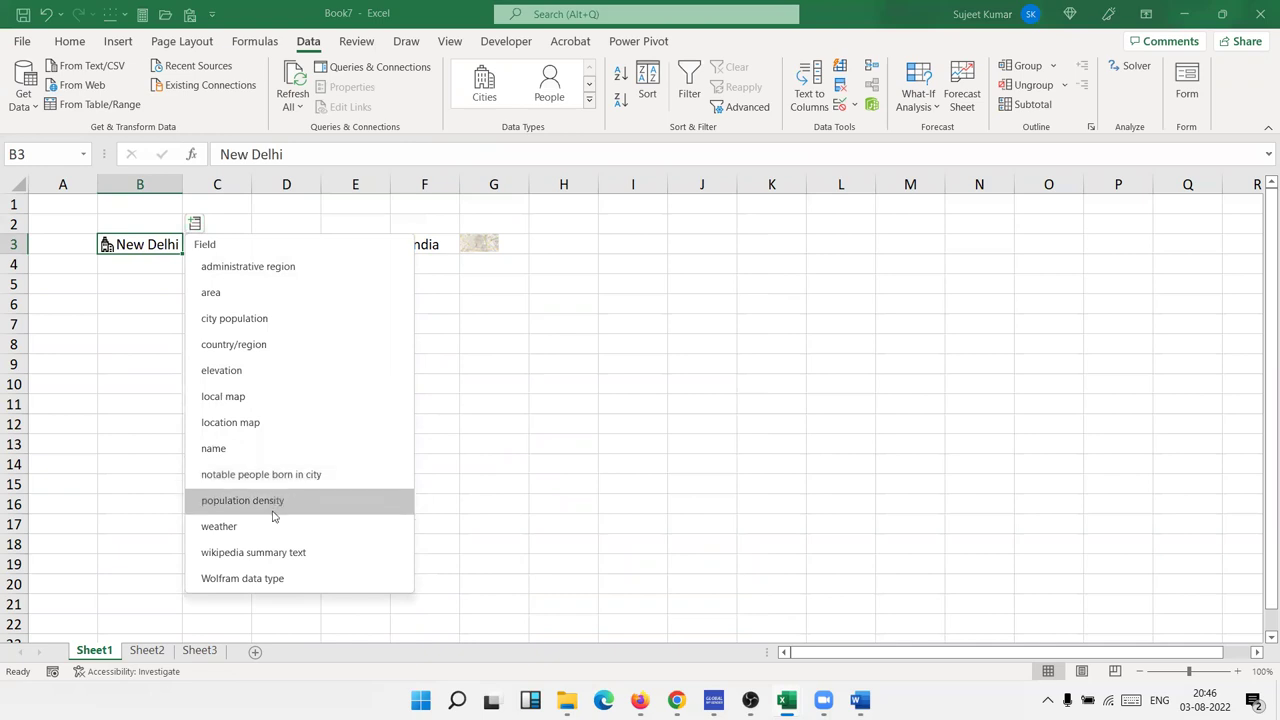
left_click(324, 552)
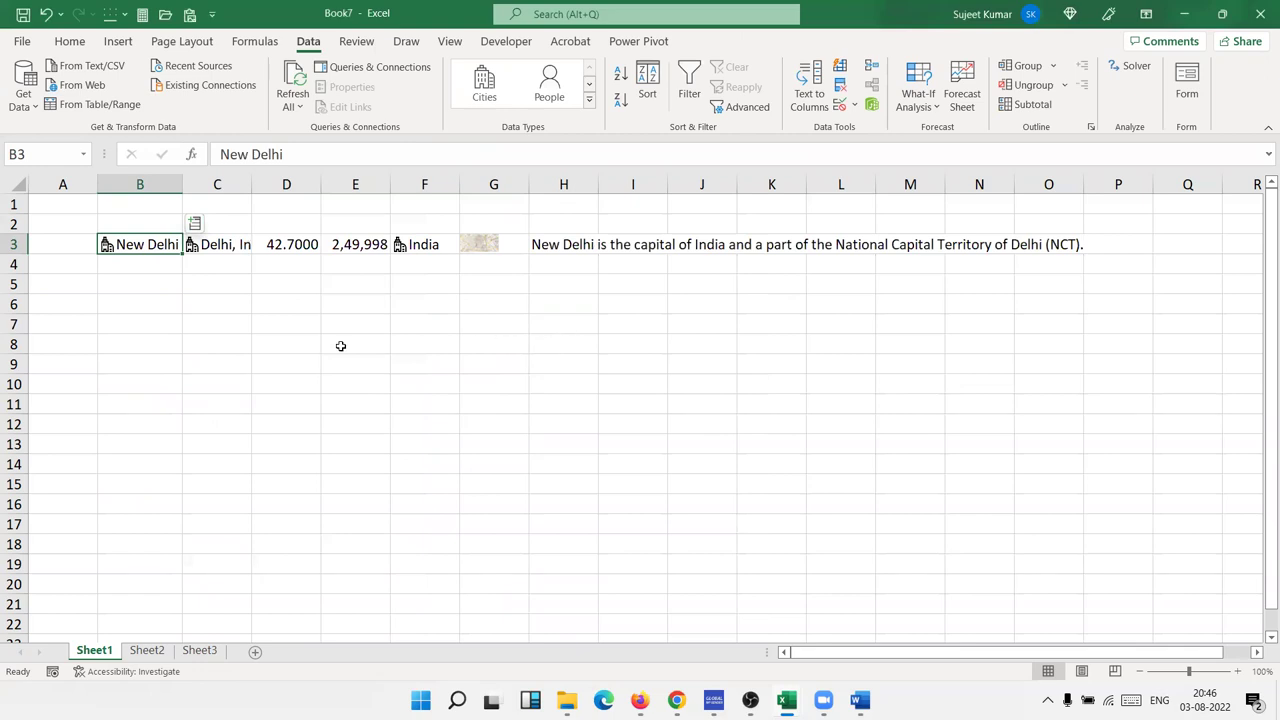
left_click(146, 297)
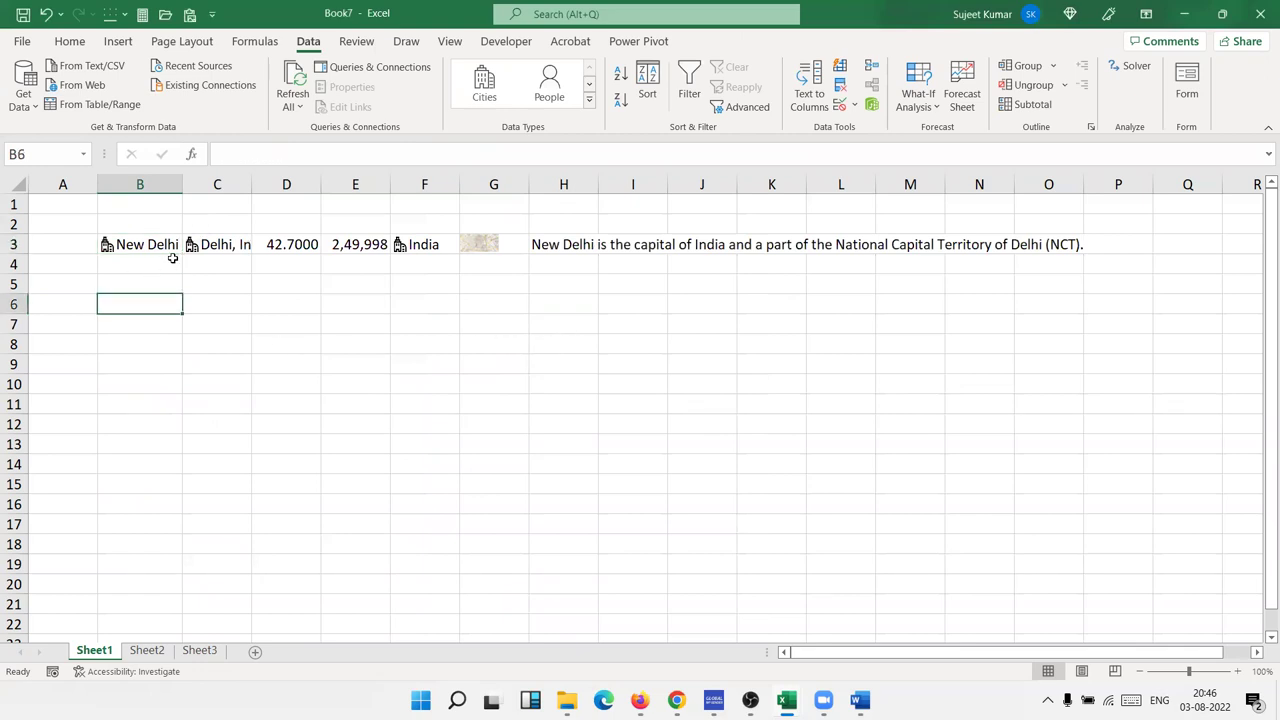
- Enter SBIN in B6 and convert it to the Stocks data type
left_click(592, 100)
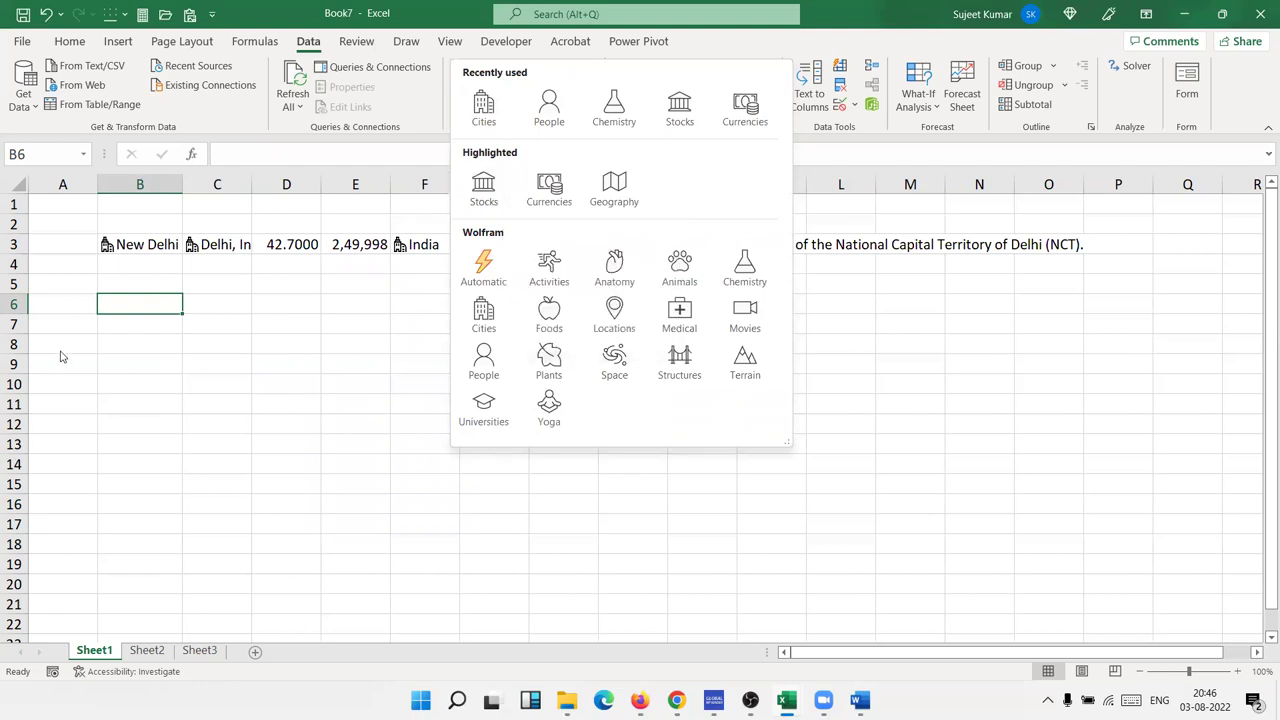
left_click(134, 301)
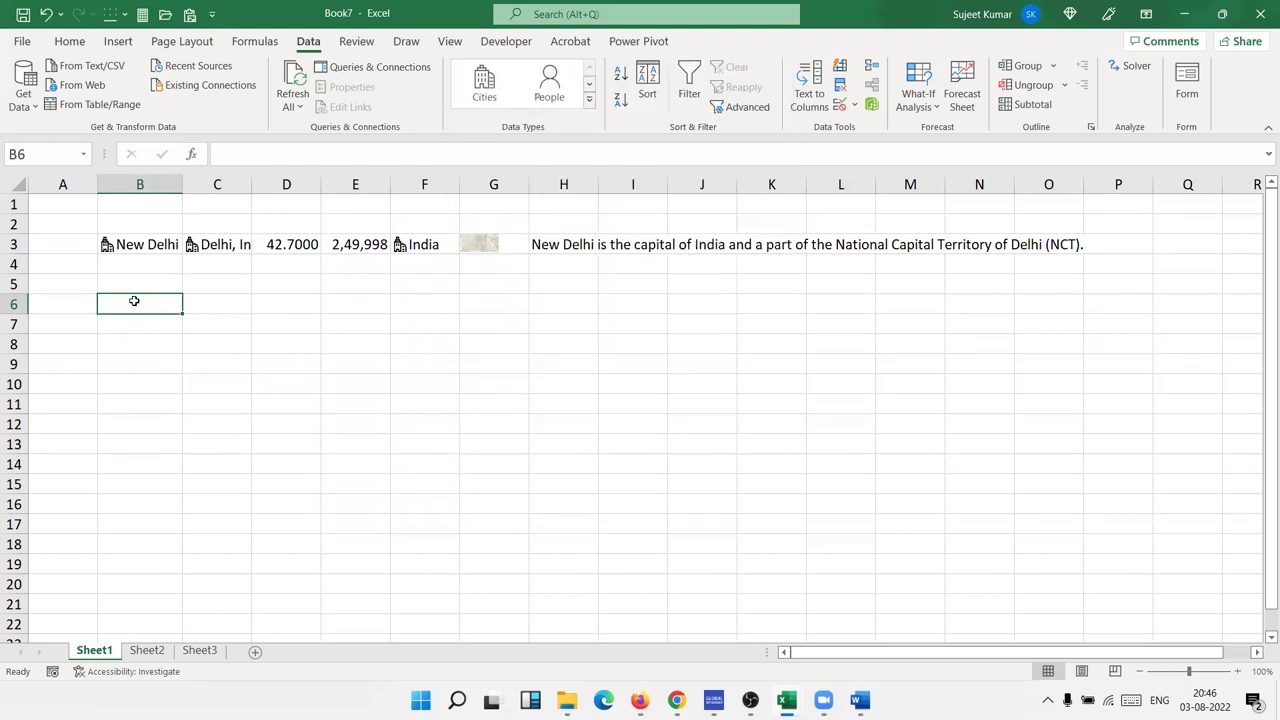
type("SBIN")
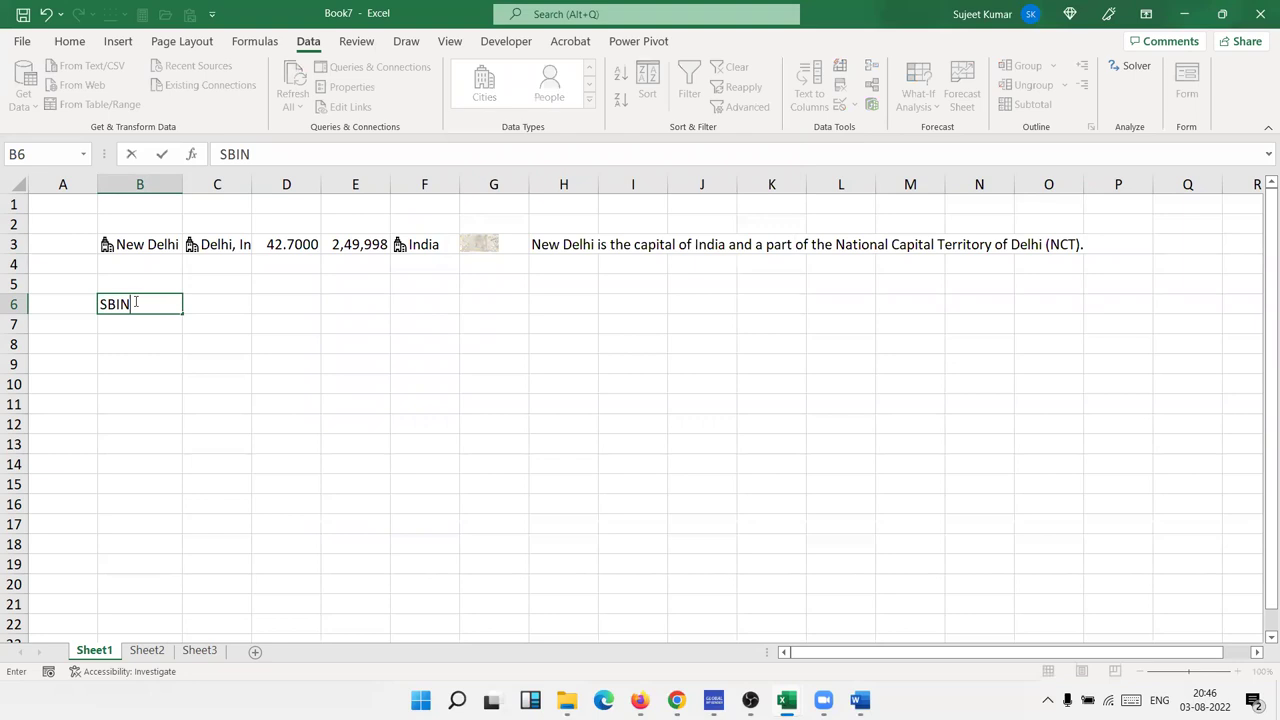
key("Return")
left_click(135, 302)
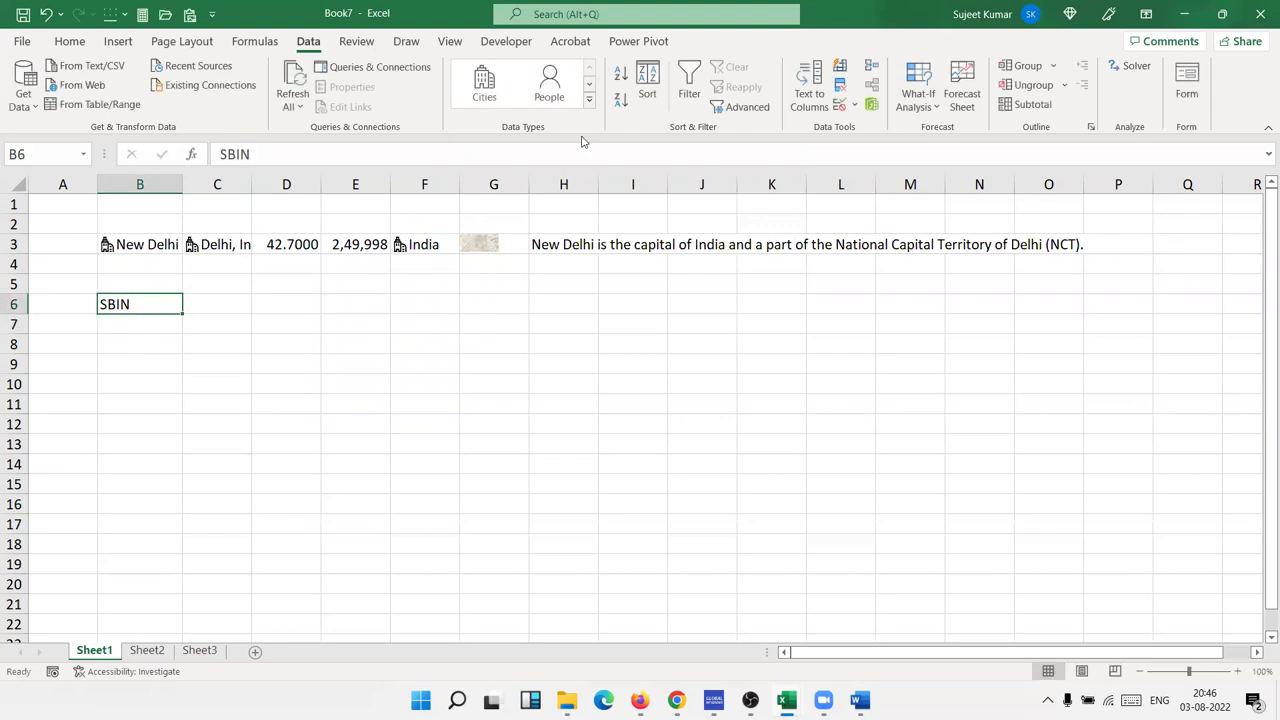
left_click(589, 98)
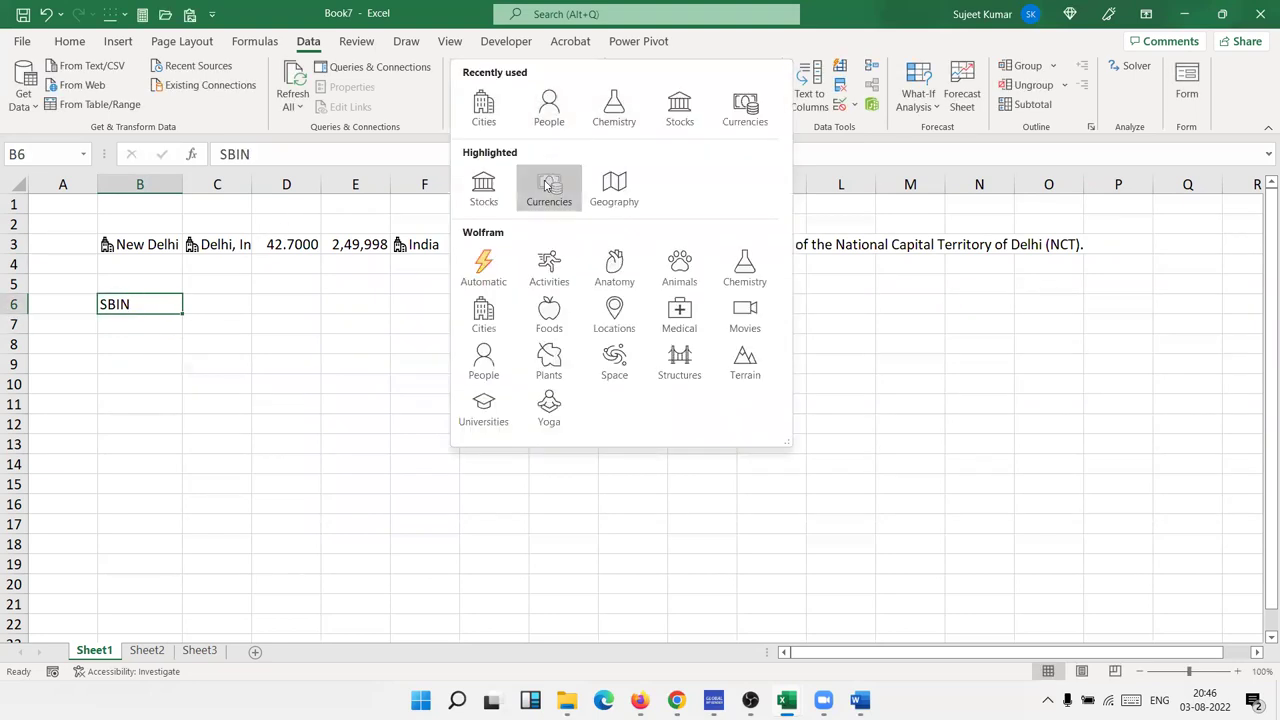
left_click(545, 185)
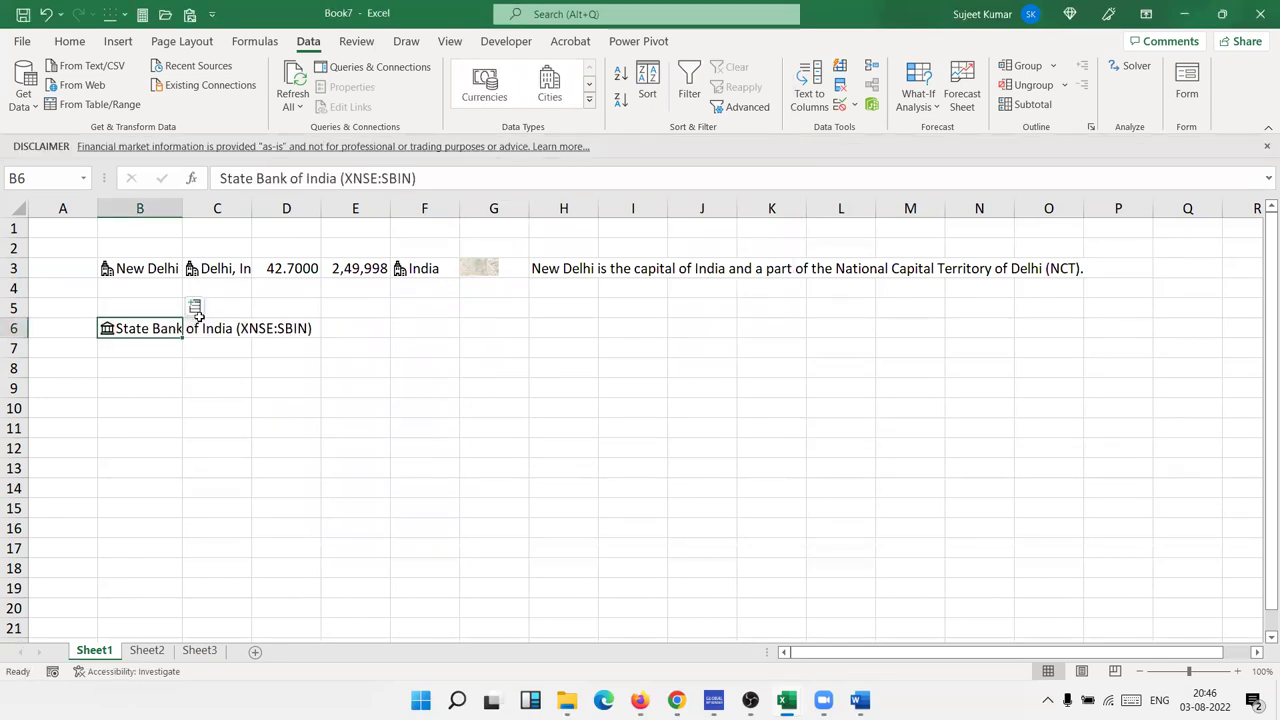
- Insert State Bank of India's Price, Open and Low values into C6 to E6
left_click(195, 307)
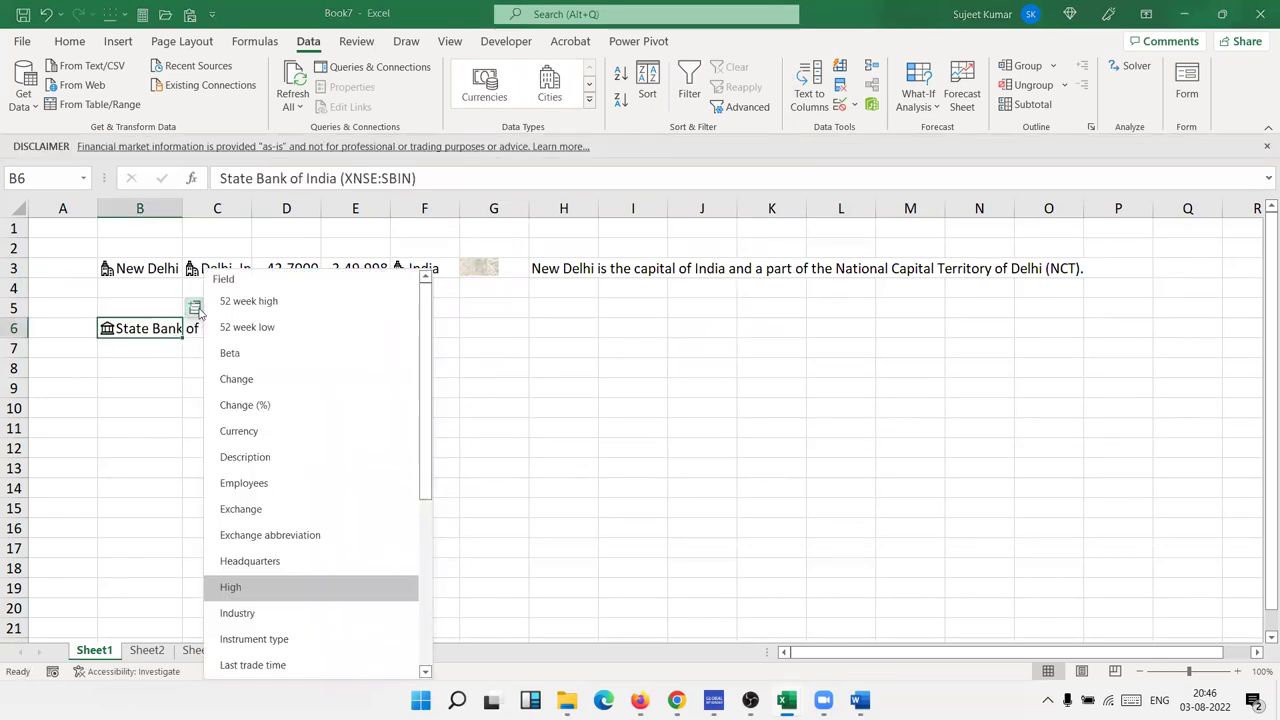
scroll(258, 630, "down", 4)
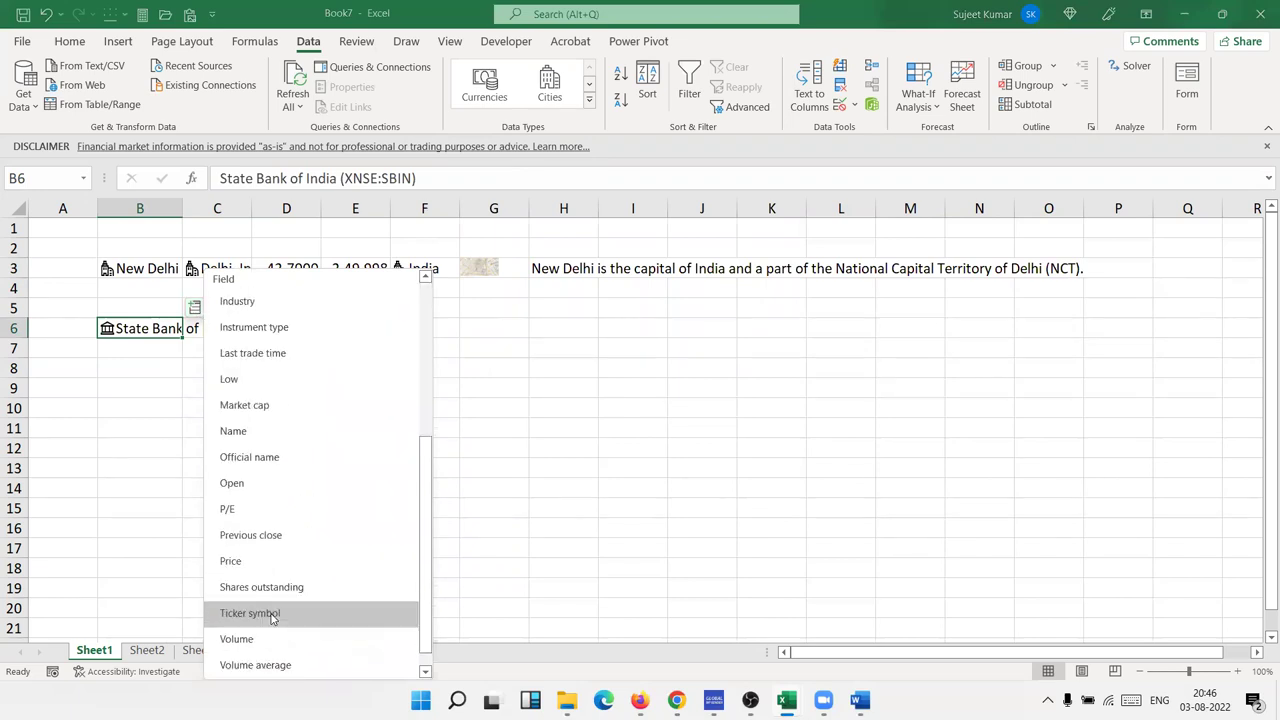
left_click(258, 562)
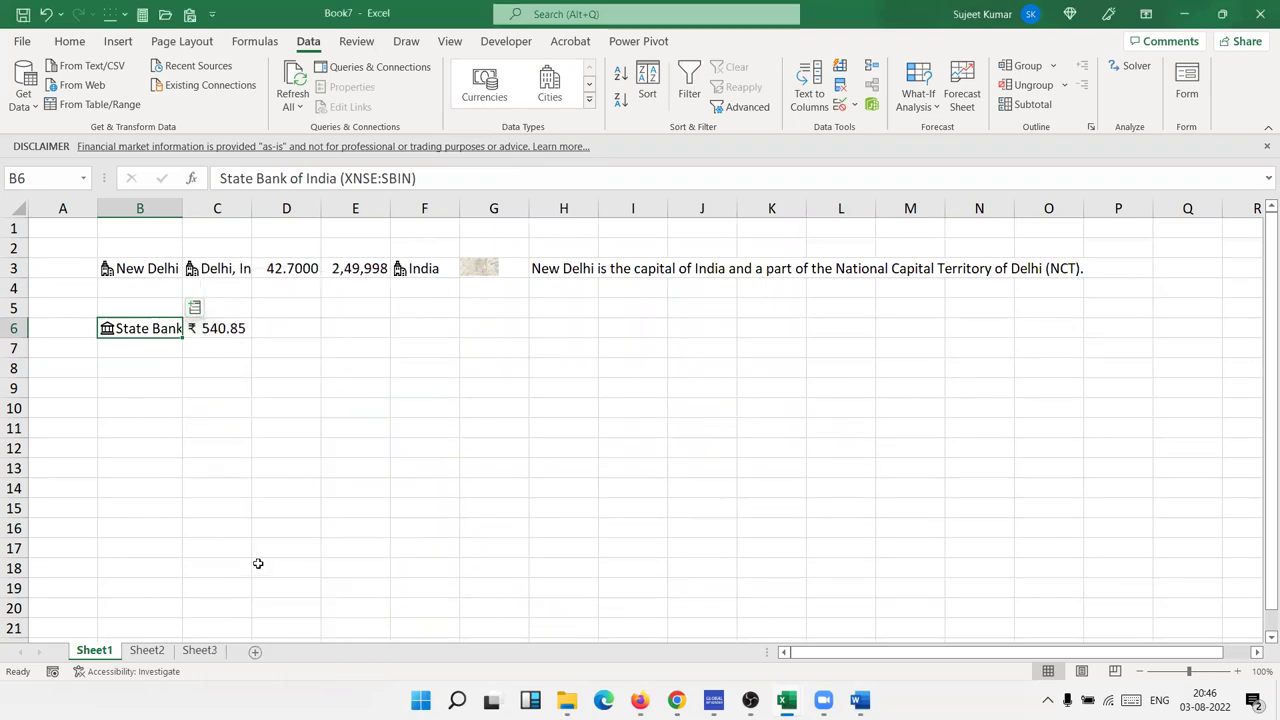
left_click(194, 308)
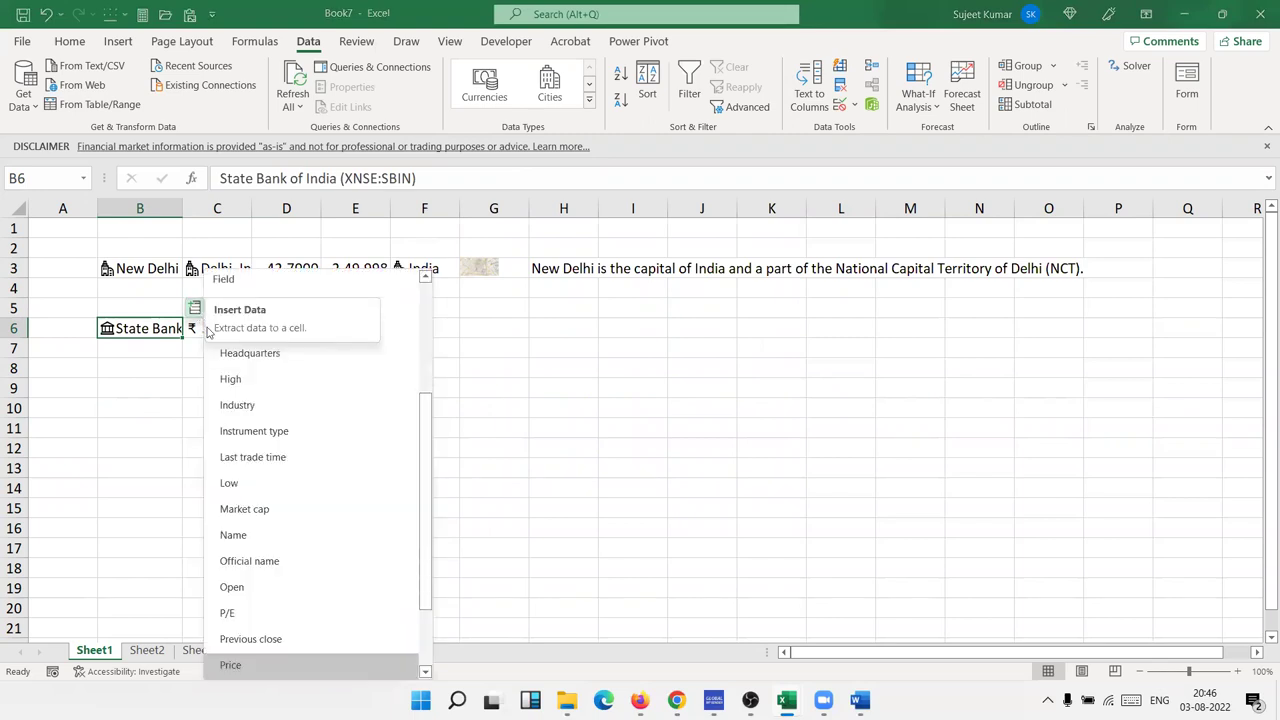
left_click(254, 595)
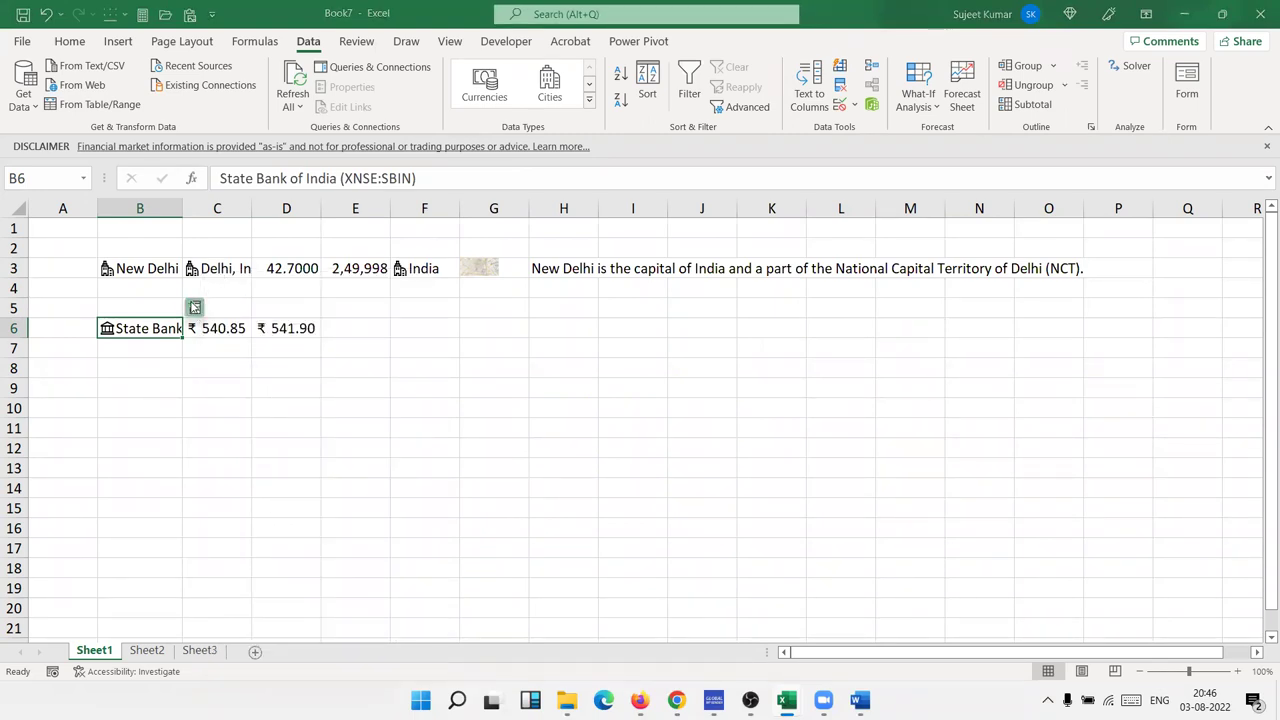
left_click(194, 308)
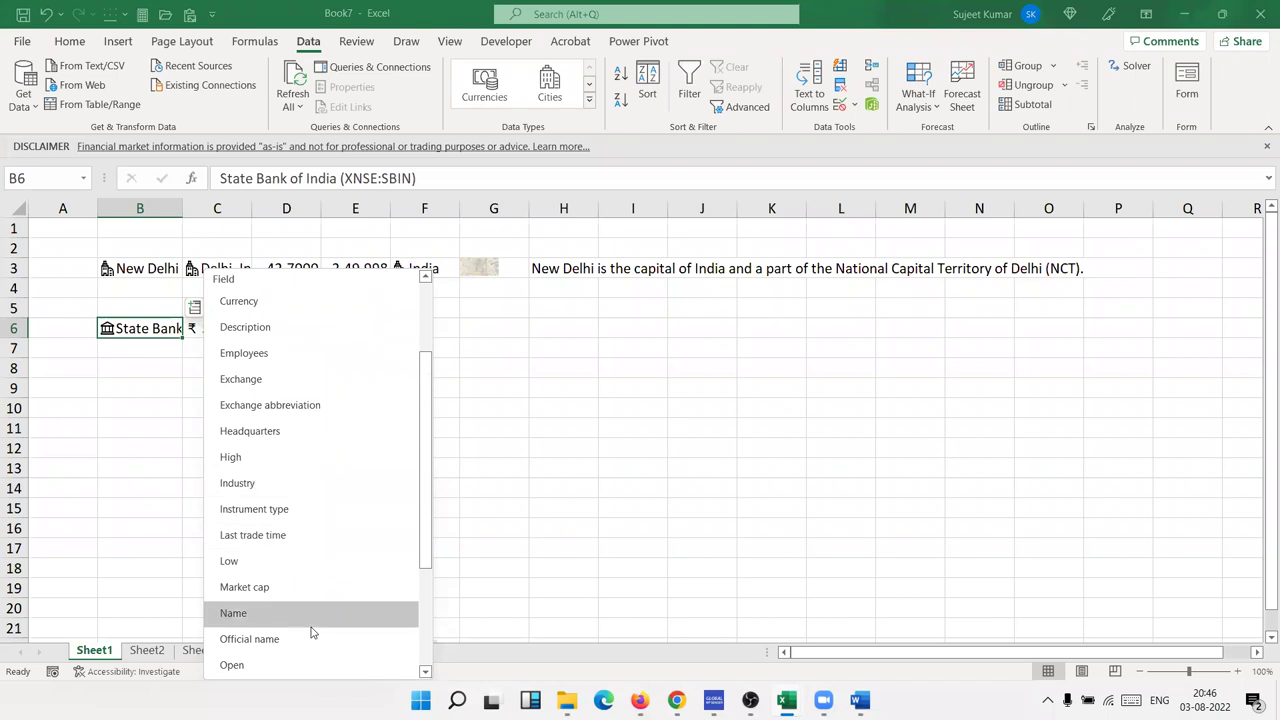
left_click(292, 561)
- Add the High price in F6, then edit the XNSE:SBIN entry in B6 and confirm it
left_click(194, 310)
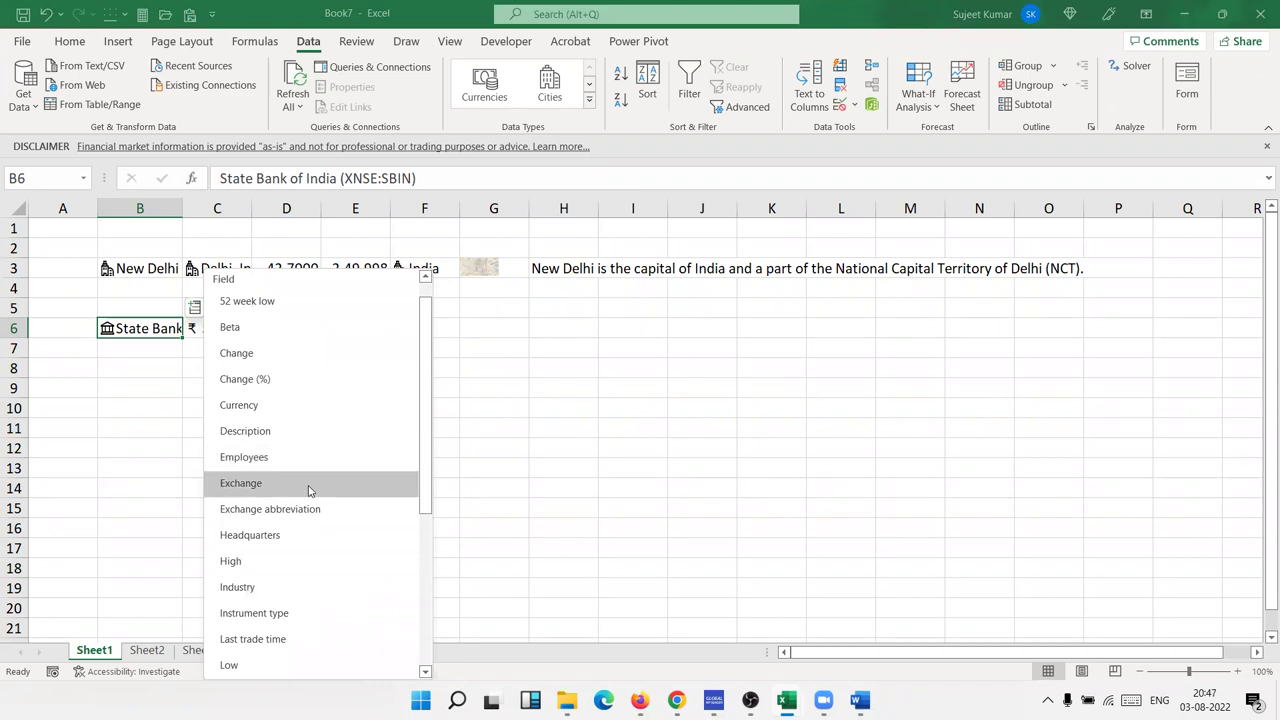
scroll(309, 491, "up", 1)
scroll(309, 528, "down", 2)
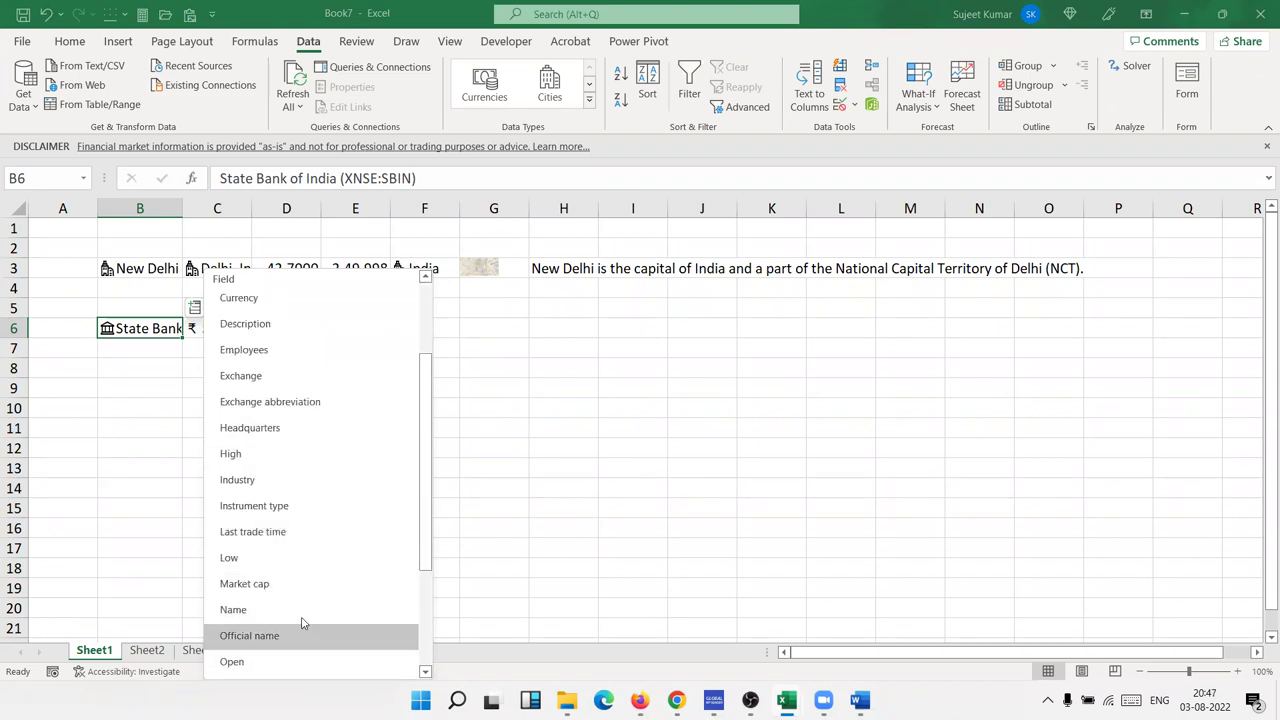
left_click(312, 462)
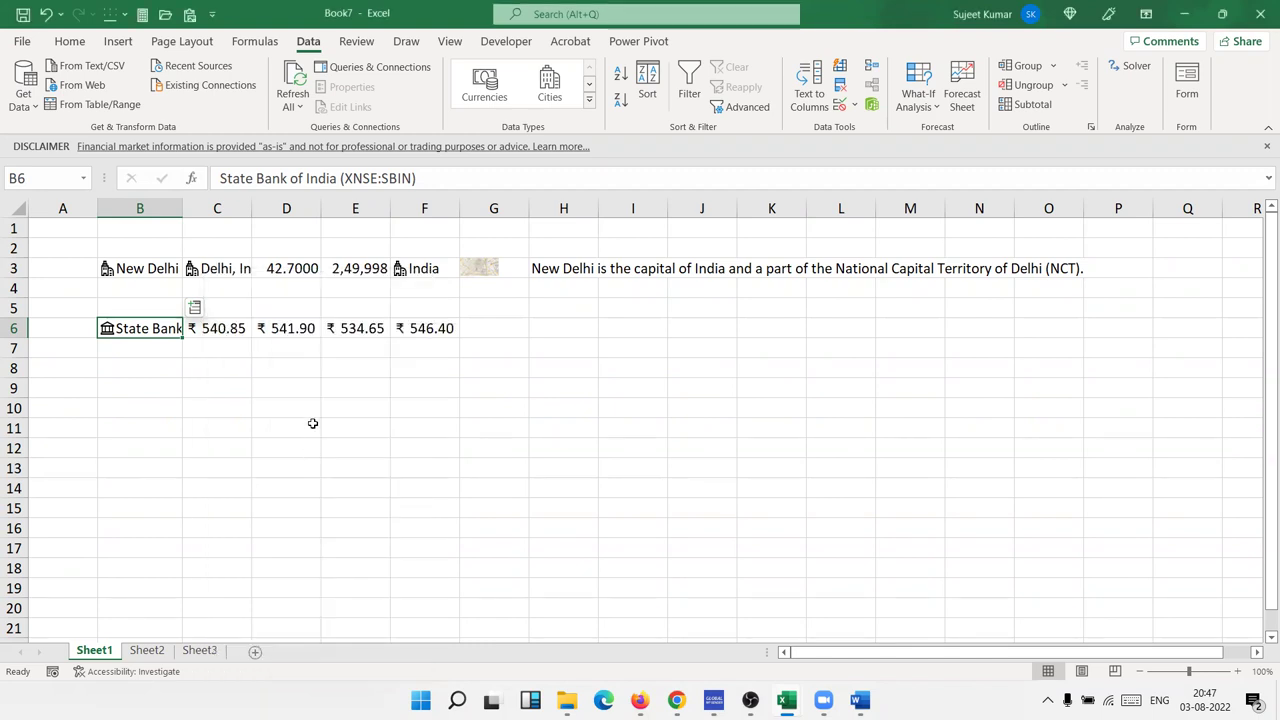
left_click(194, 310)
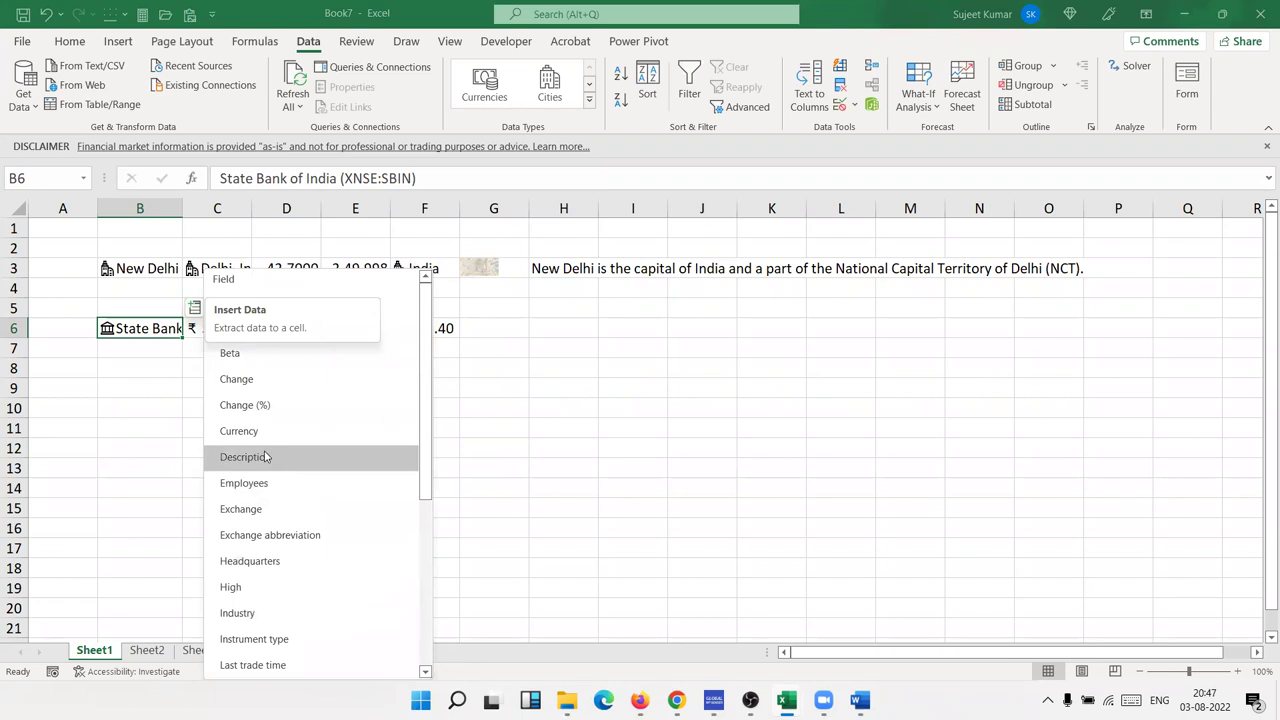
left_click(140, 386)
left_click(140, 323)
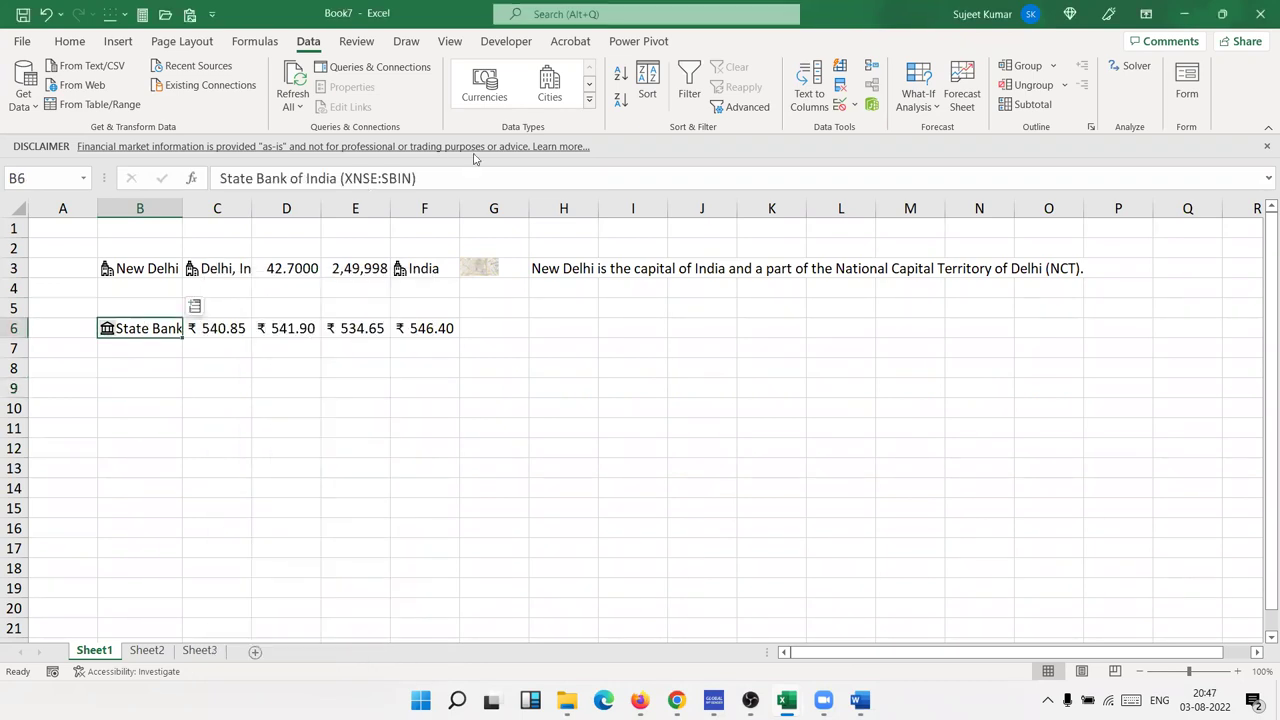
left_click_drag(343, 178, 409, 177)
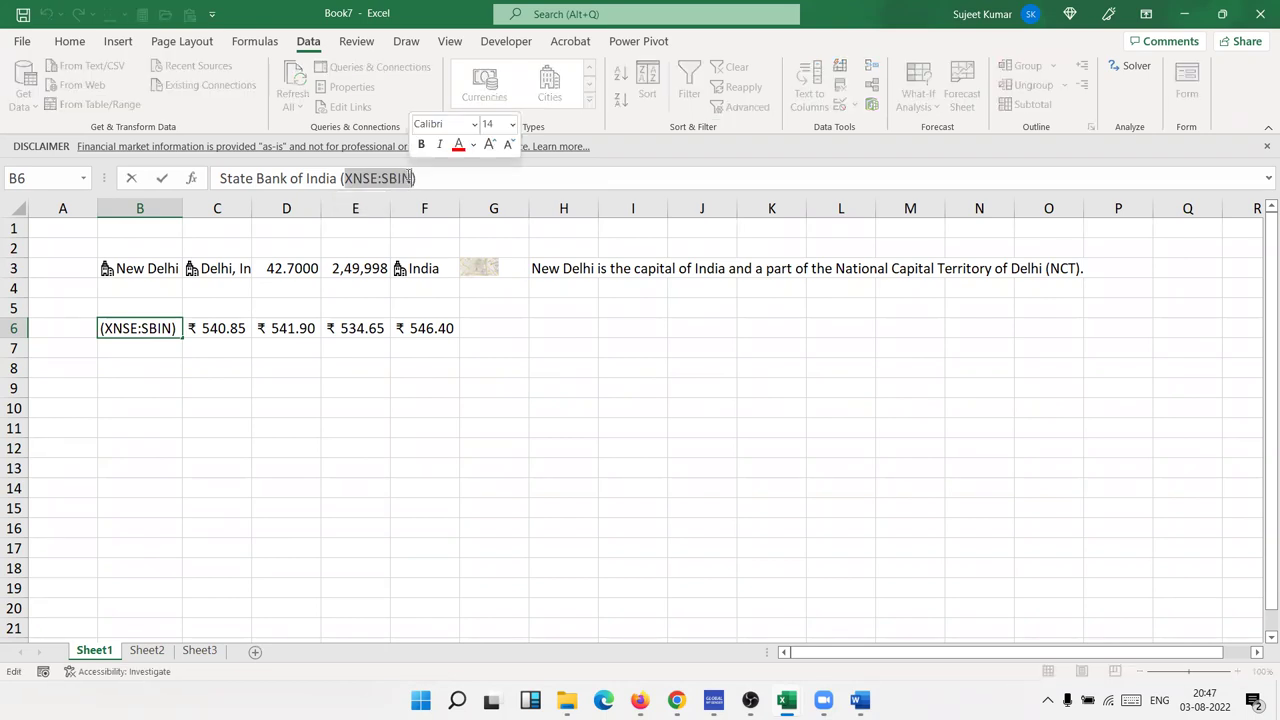
key("Return")
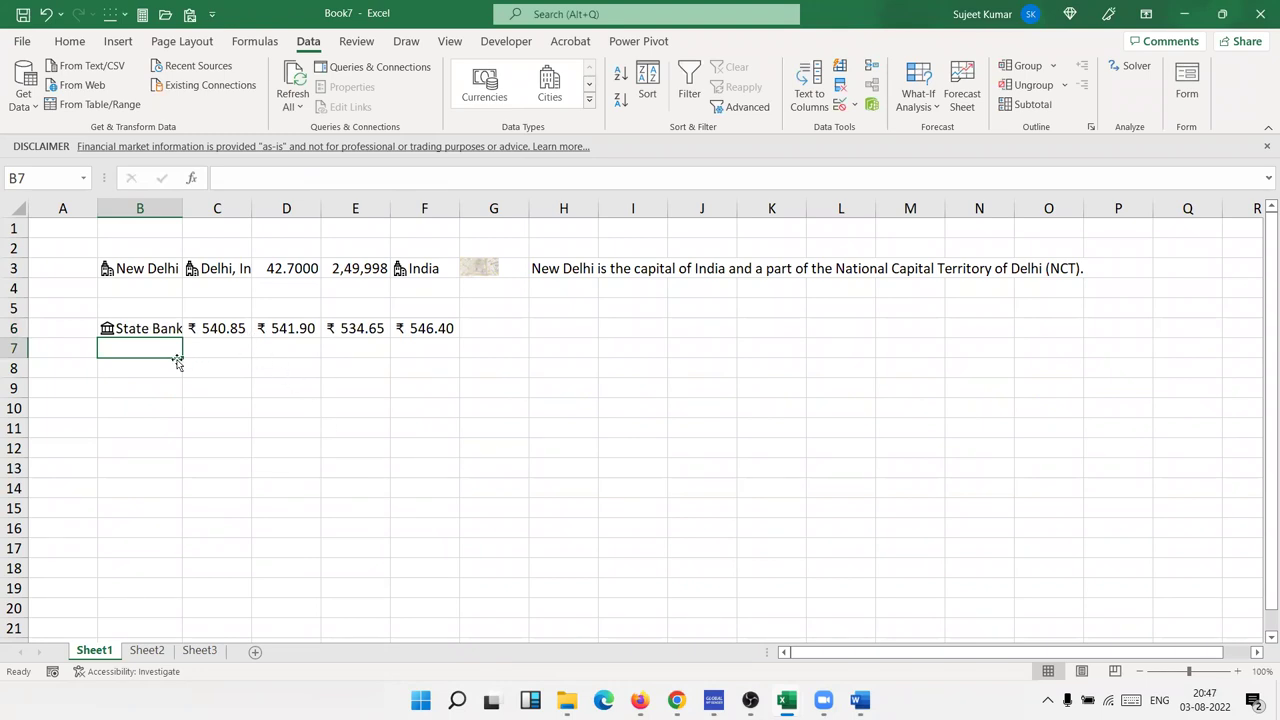
- Enter USD/INR in B9 and convert it to the Currencies data type
left_click(143, 390)
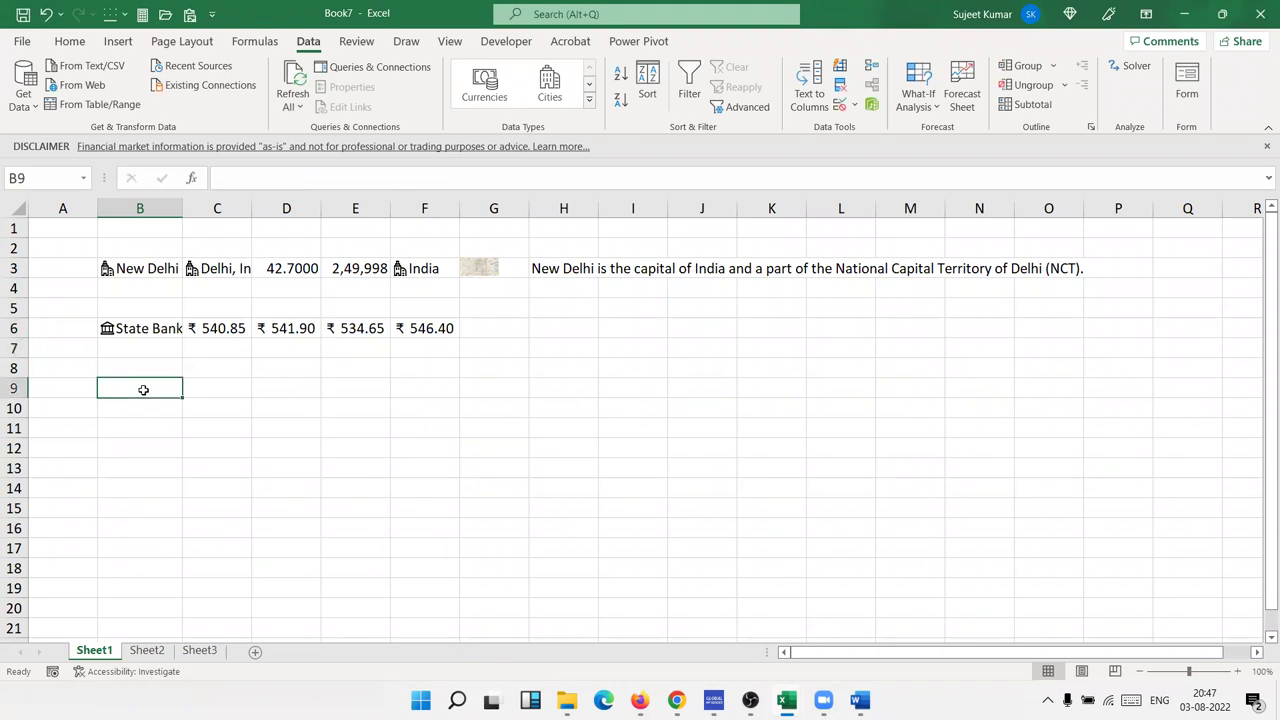
type("USD")
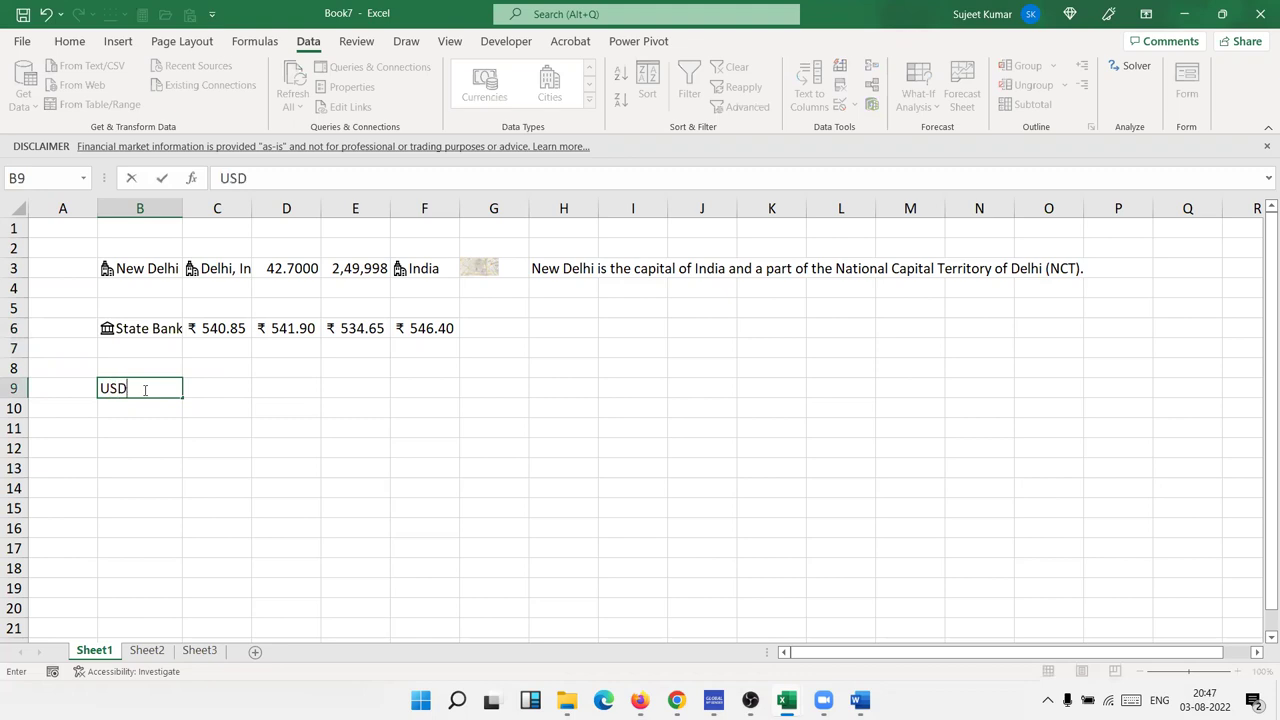
type("/INR")
key("Return")
key("Up")
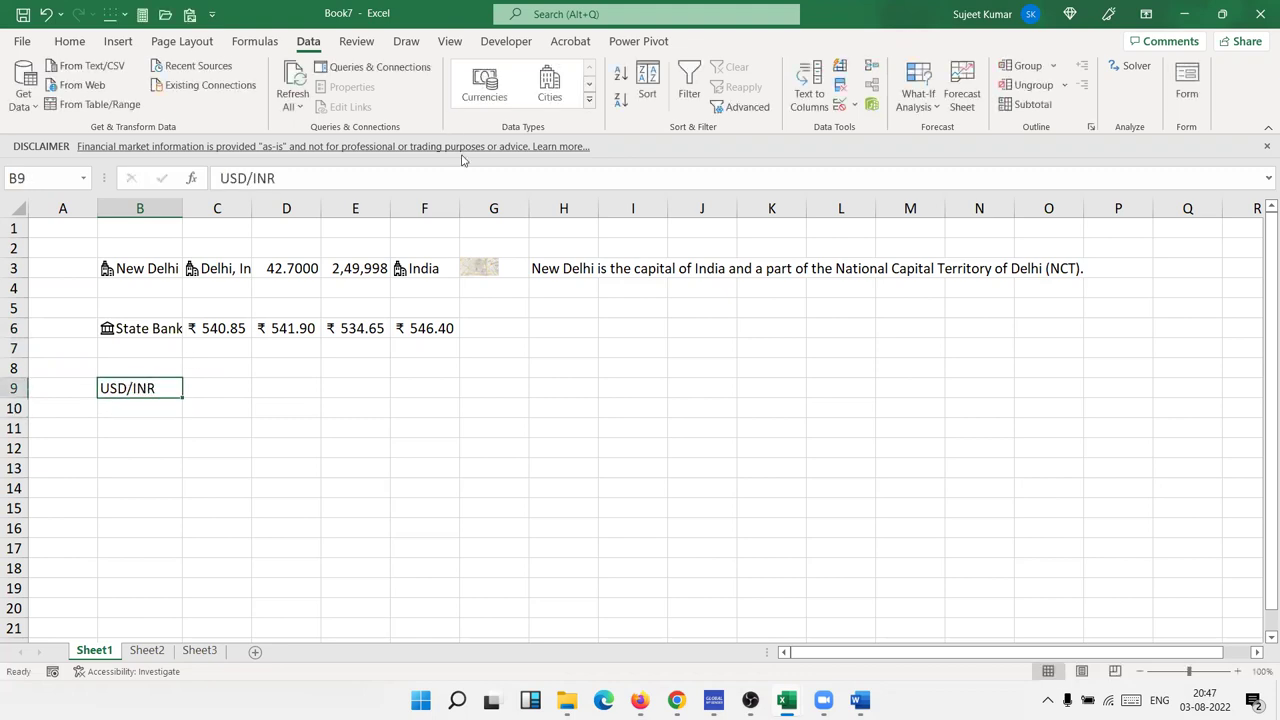
left_click(495, 98)
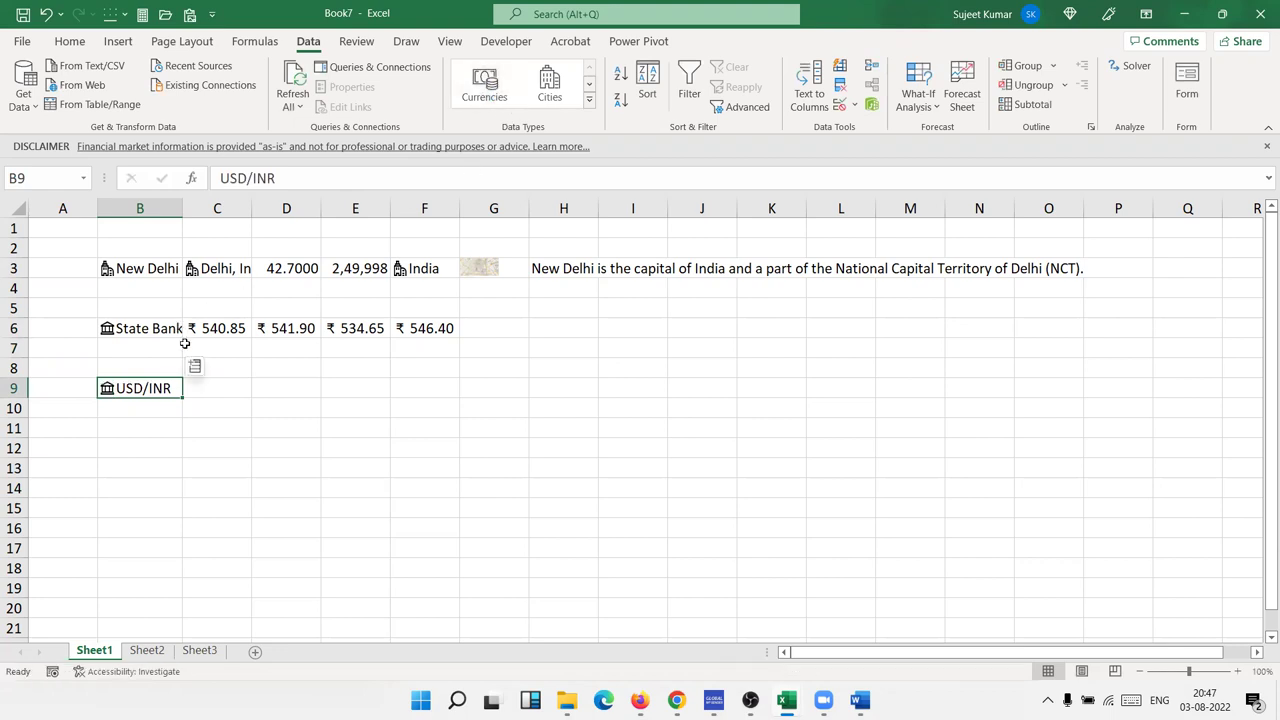
- Insert USD/INR Price, Open, High and Low into C9:F9 (₹ 79.17, ₹ 78.60, ₹ 79.24, ₹ 78.59)
left_click(195, 369)
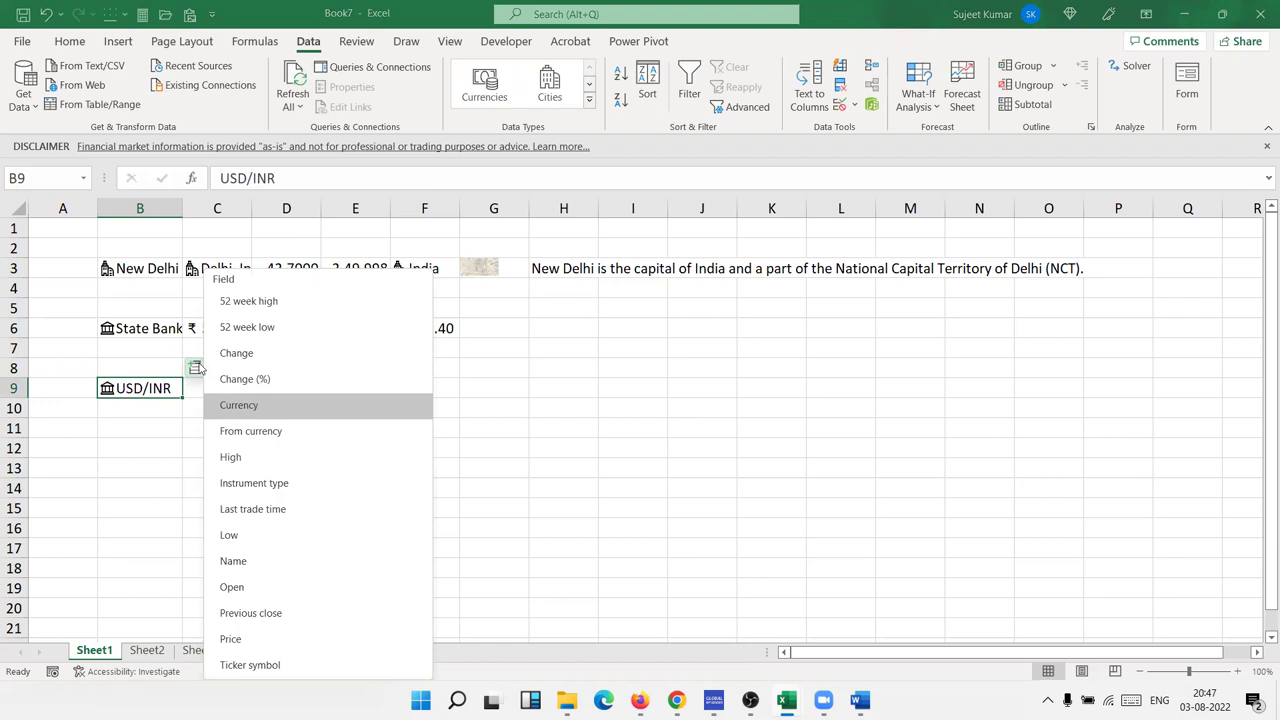
left_click(286, 640)
left_click(195, 370)
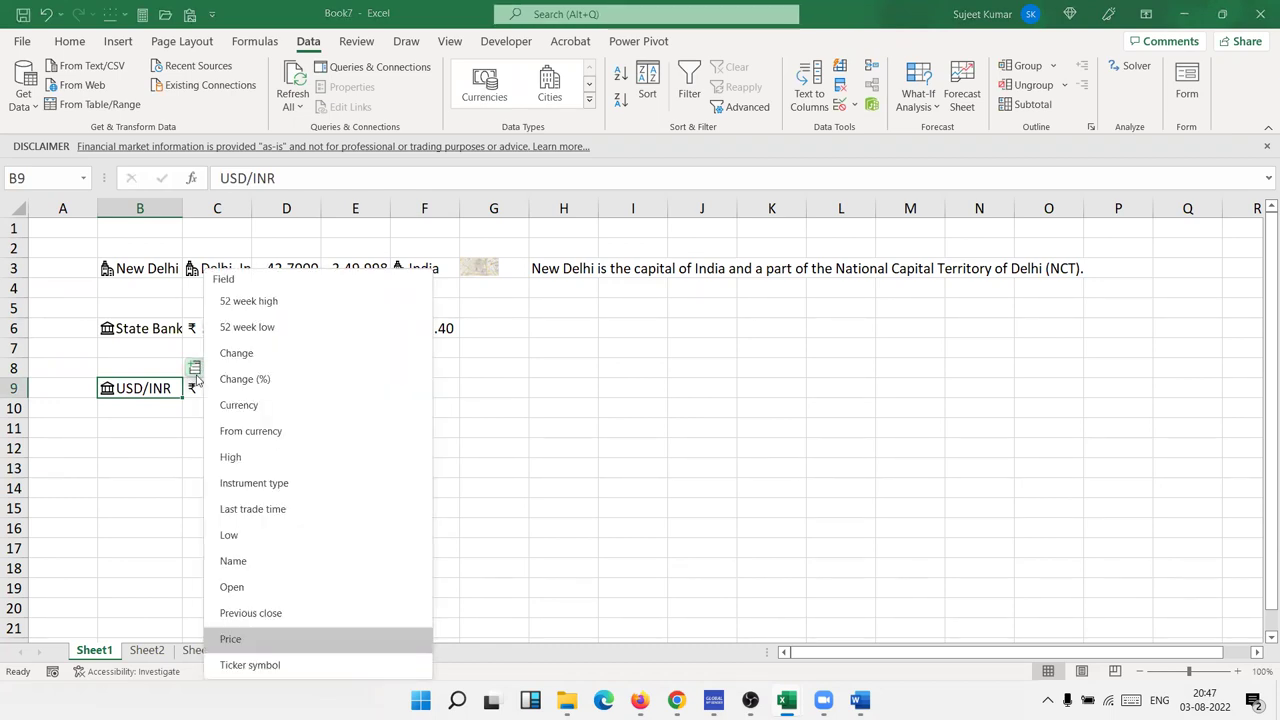
left_click(233, 588)
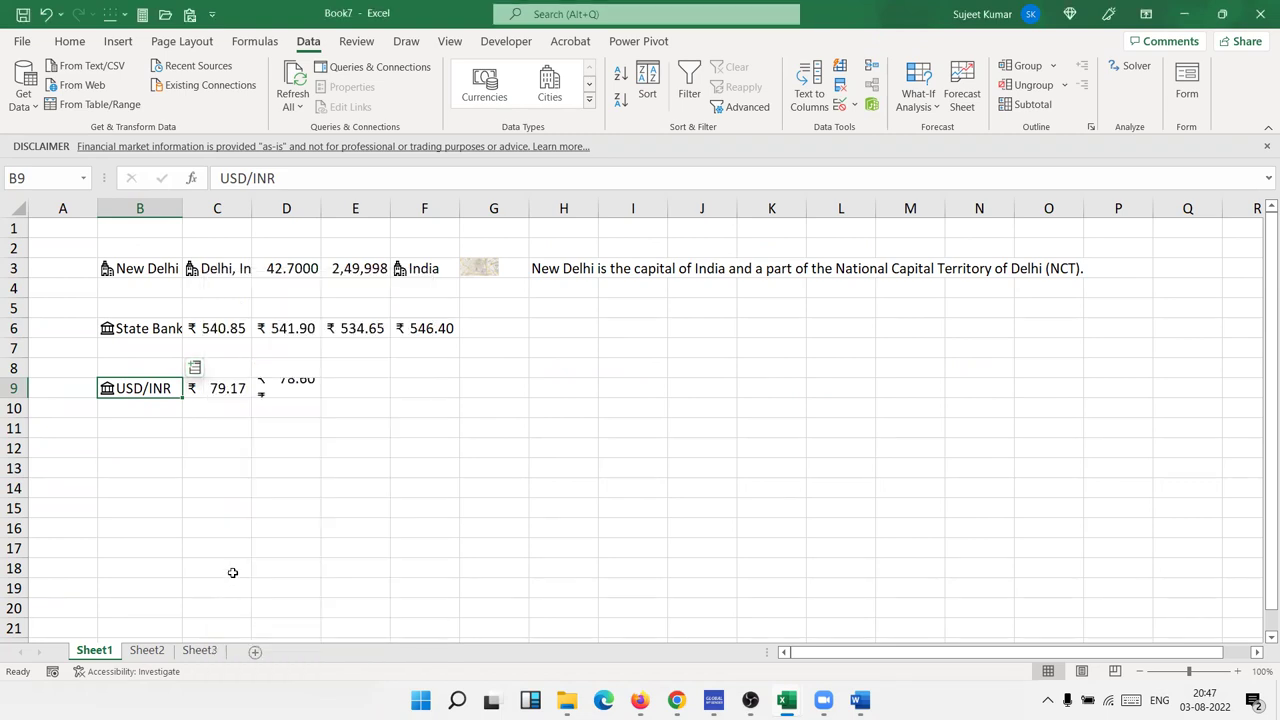
left_click(195, 370)
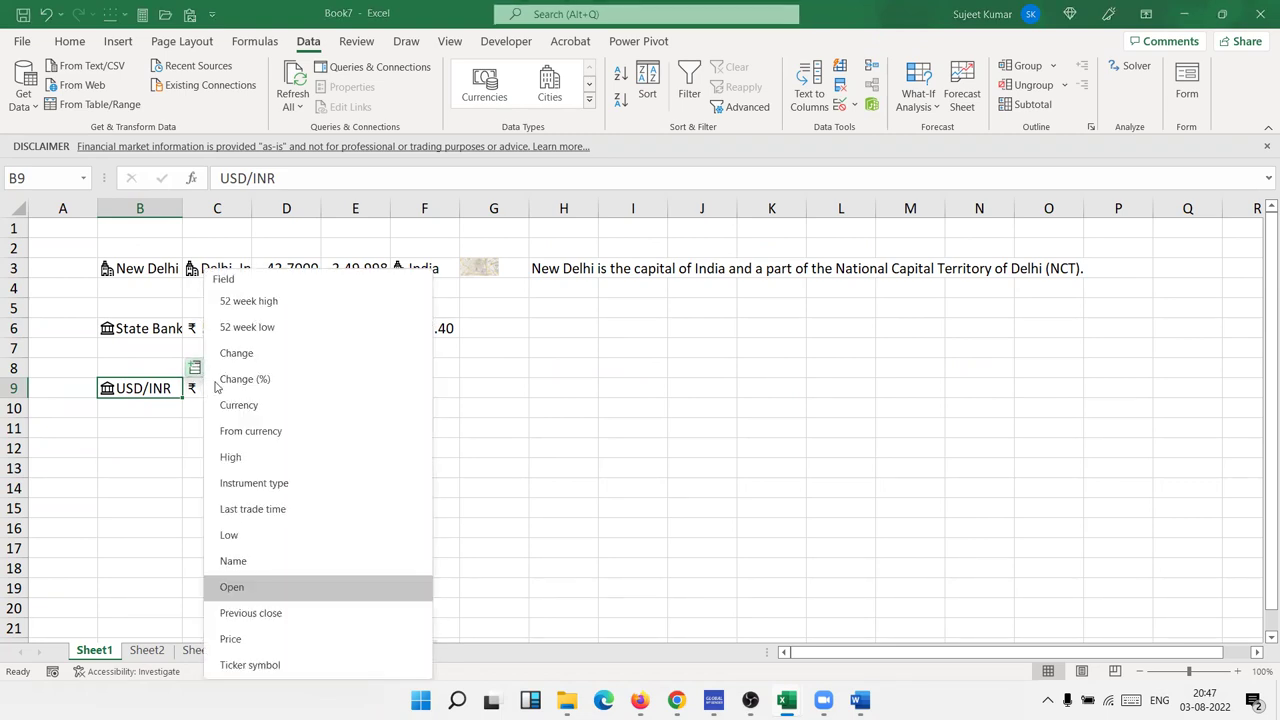
left_click(279, 463)
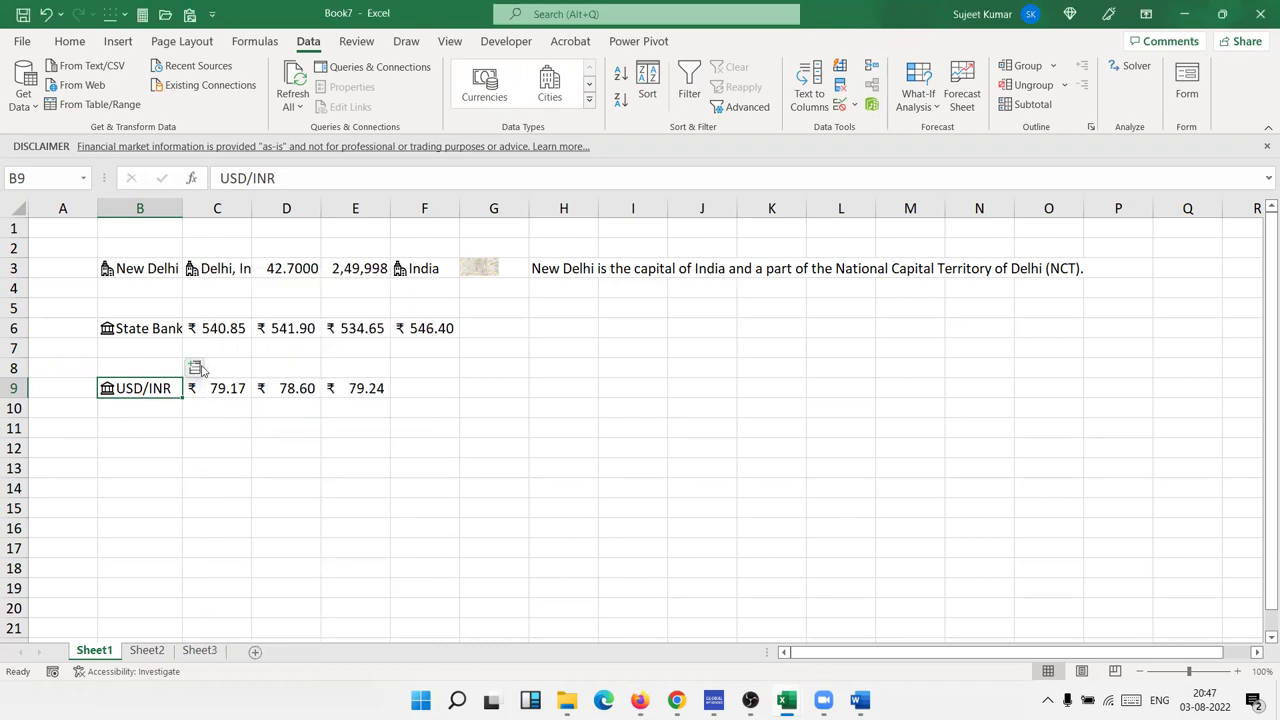
left_click(197, 369)
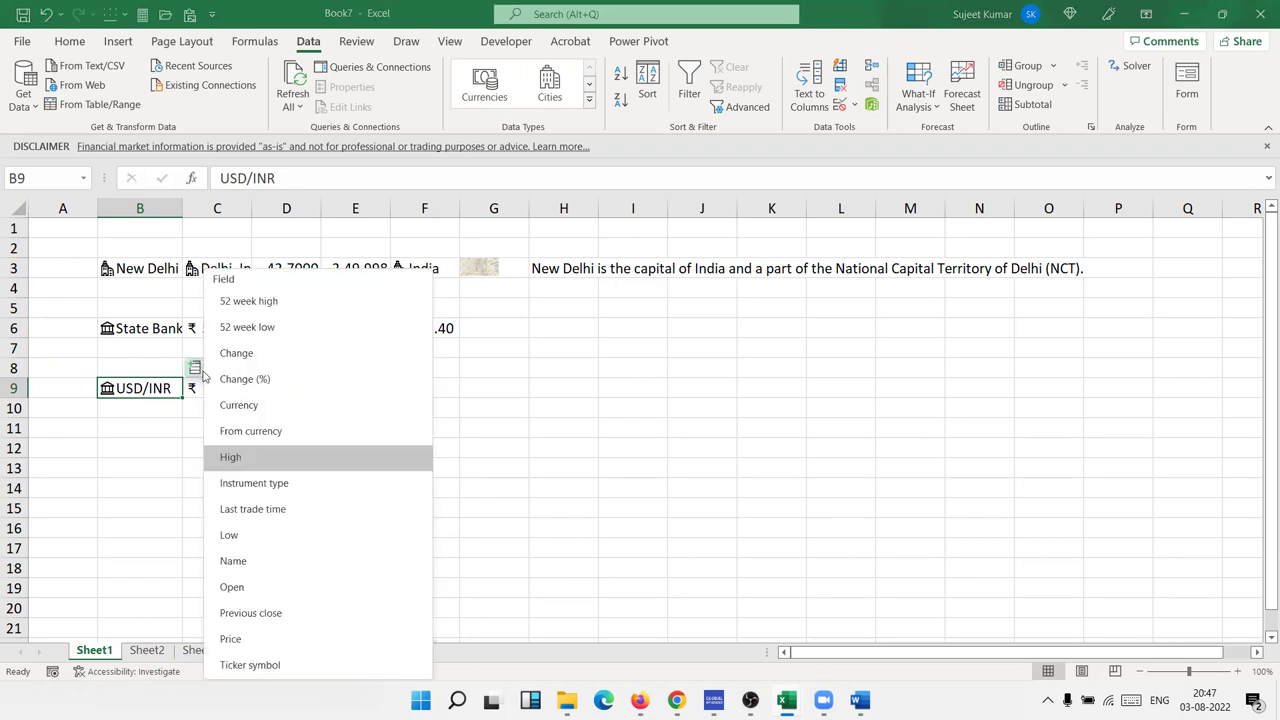
left_click(257, 533)
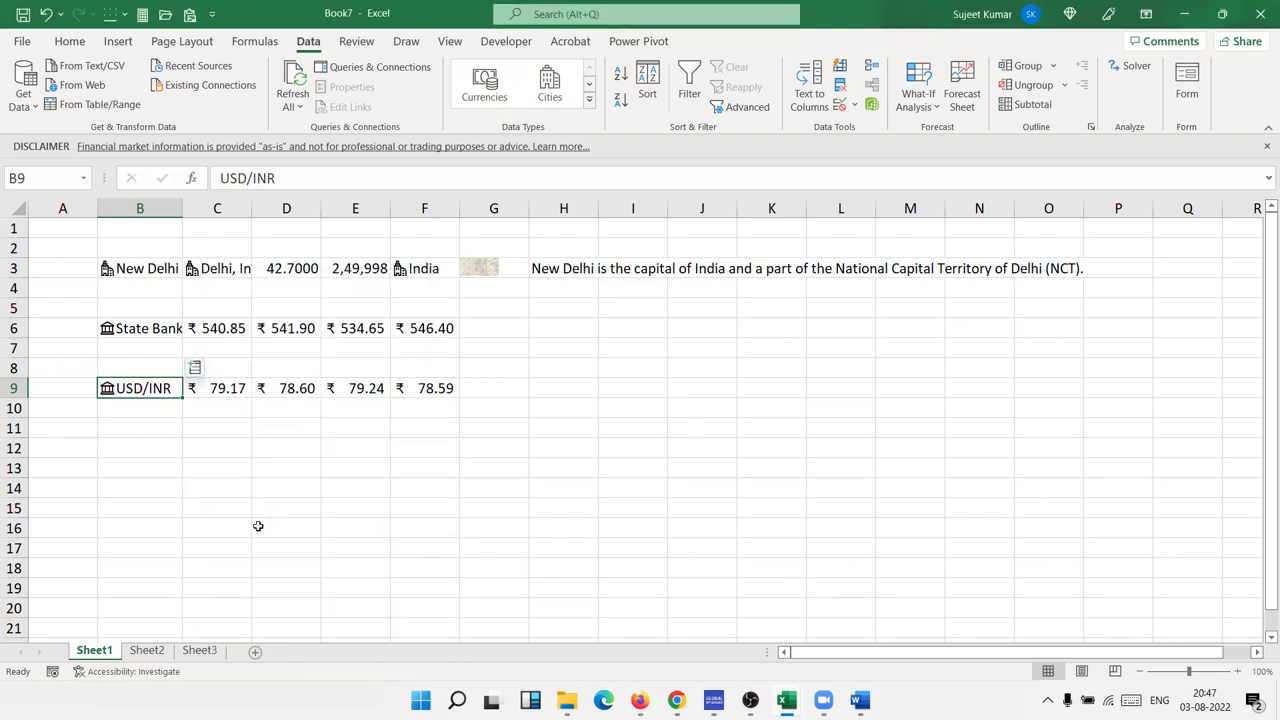
left_click(195, 368)
left_click(770, 514)
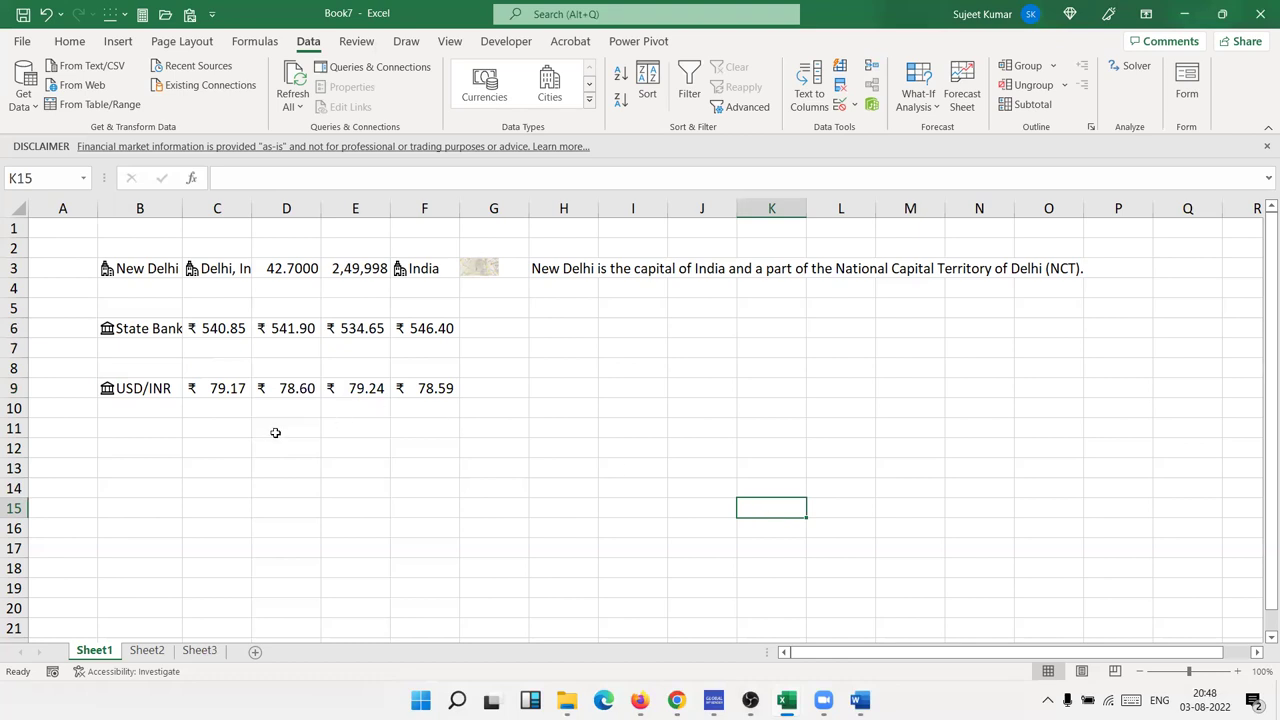
- Type INR/PAR into B10 and try converting it to a linked currency
left_click(163, 409)
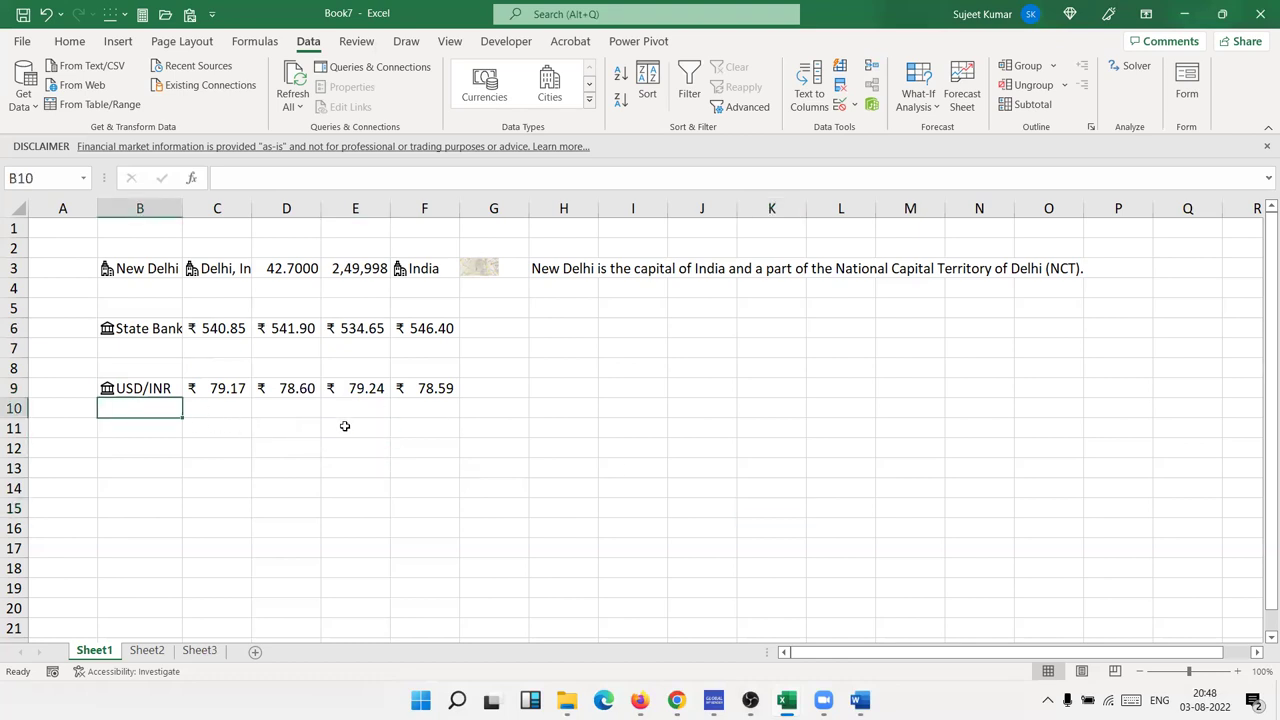
type("INR/")
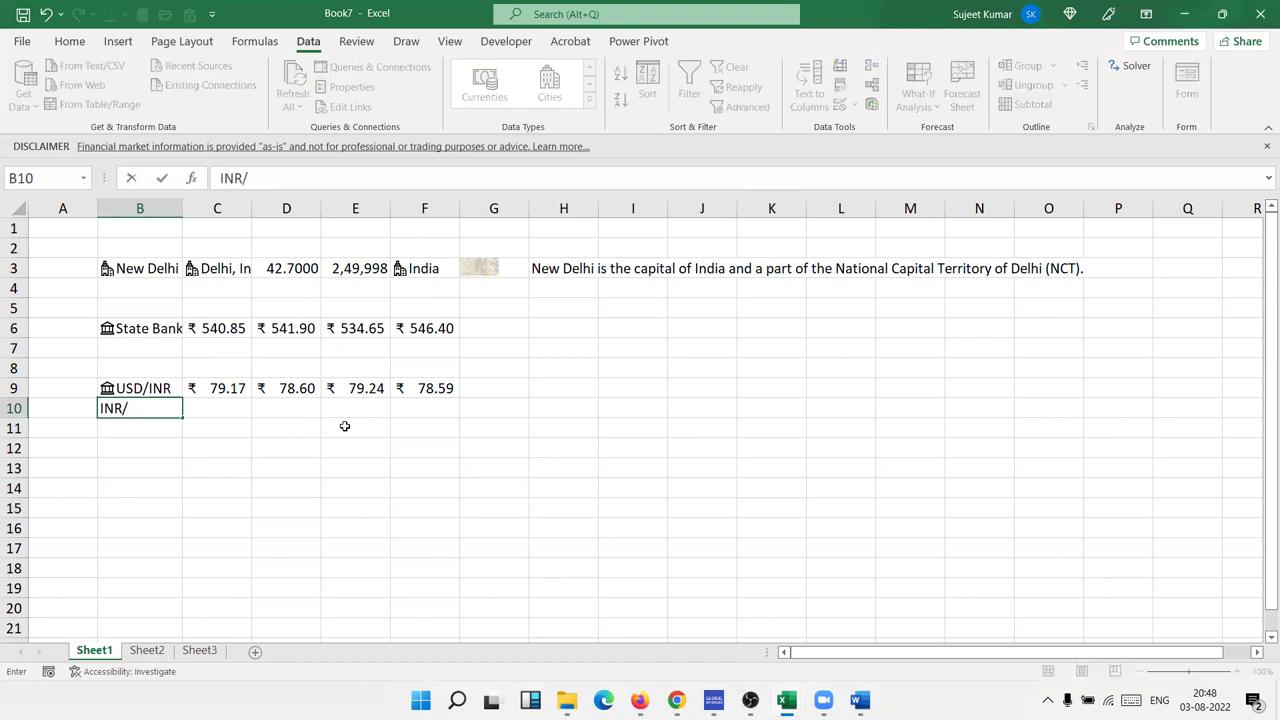
type("PKR")
key("BackSpace")
key("BackSpace")
type("AR")
key("Return")
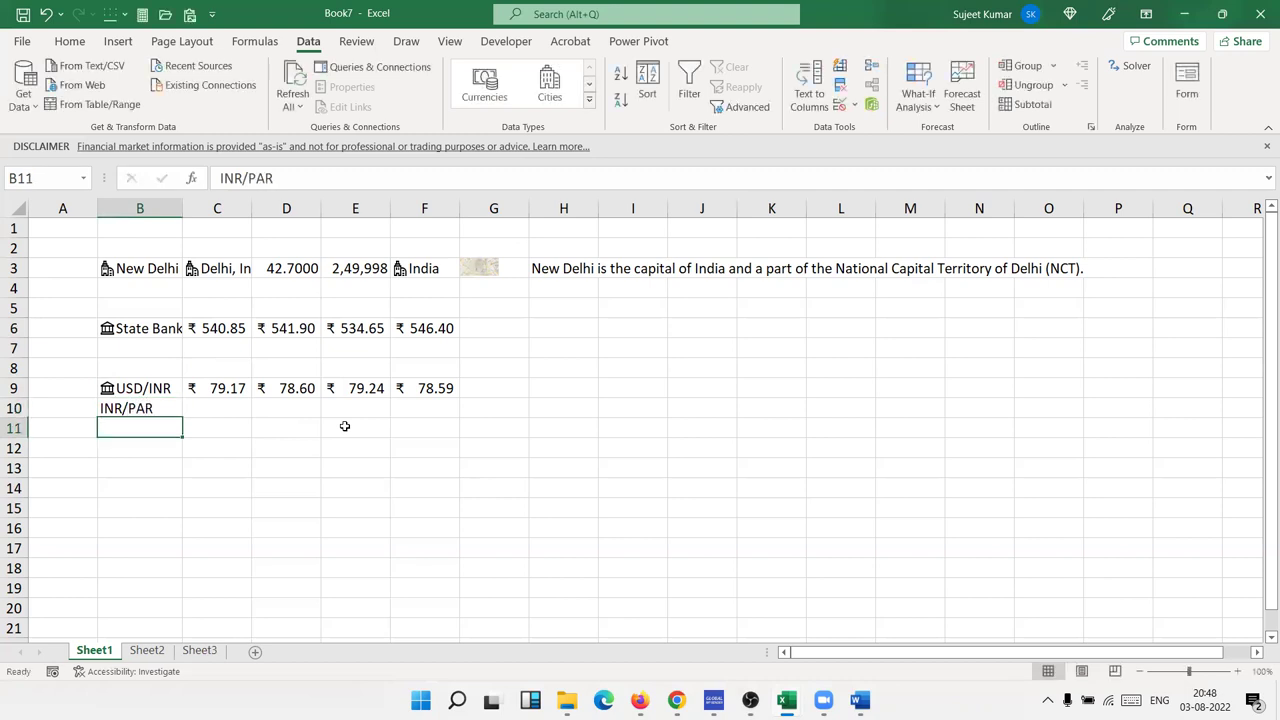
key("Up")
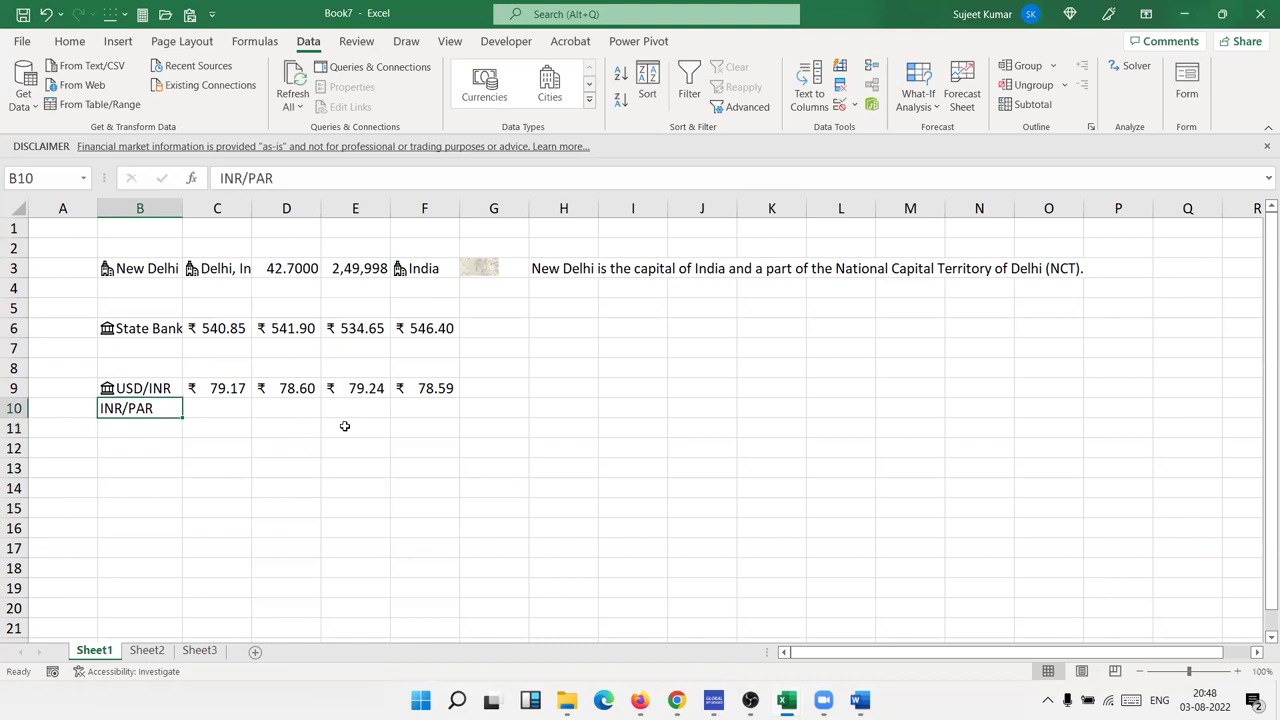
left_click(476, 88)
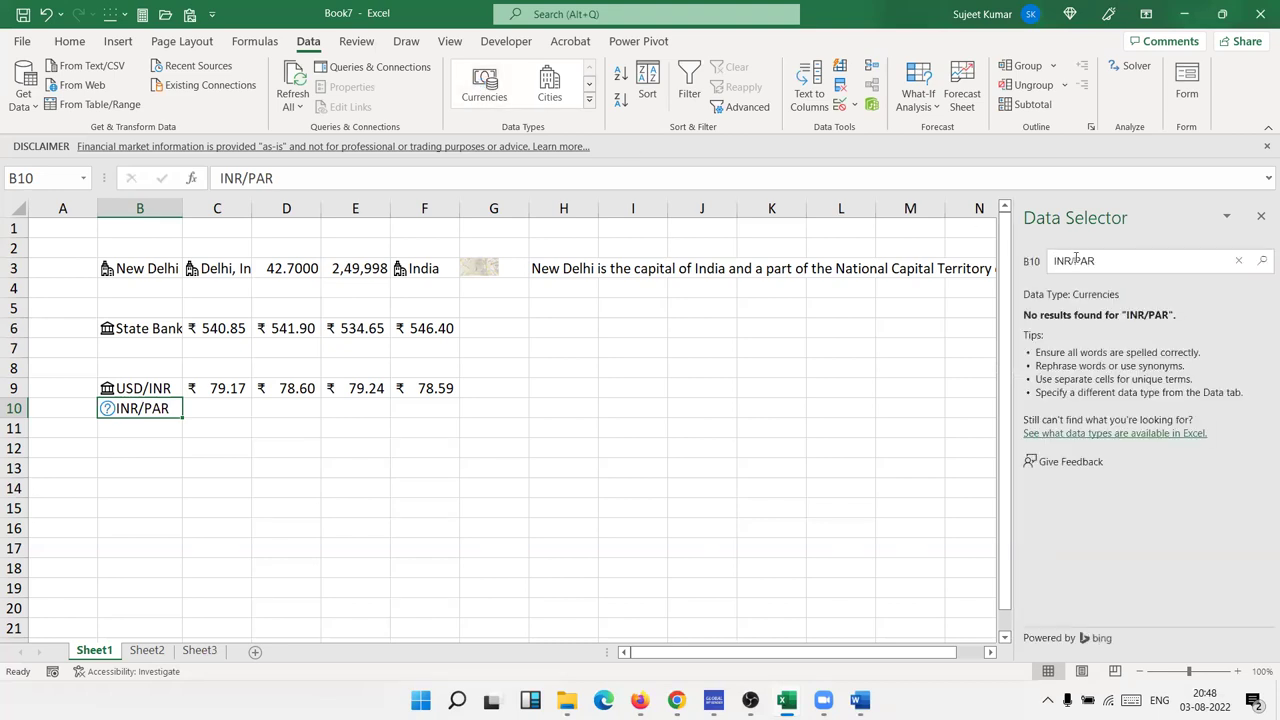
- Search the Data Selector for 'PAK' and 'PAK rupee', then close it with no match
left_click_drag(1094, 258, 1034, 262)
type("PAK")
key("Return")
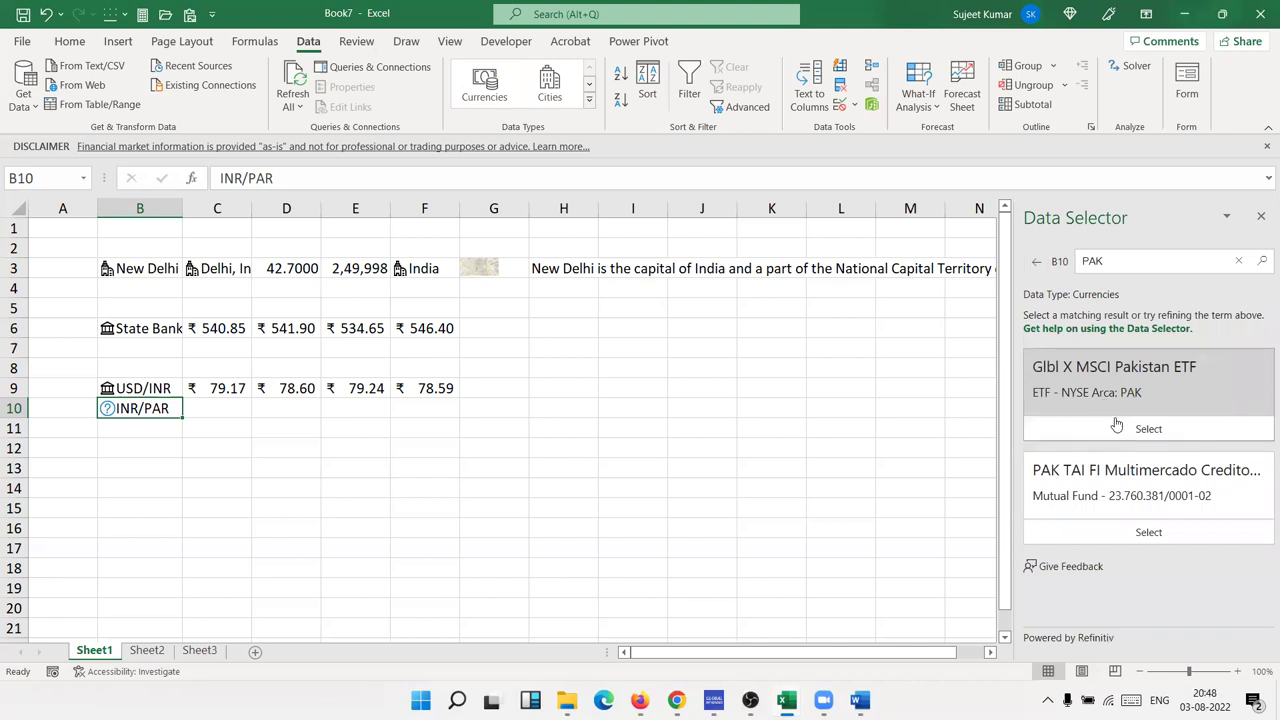
left_click(1117, 254)
type("rupee")
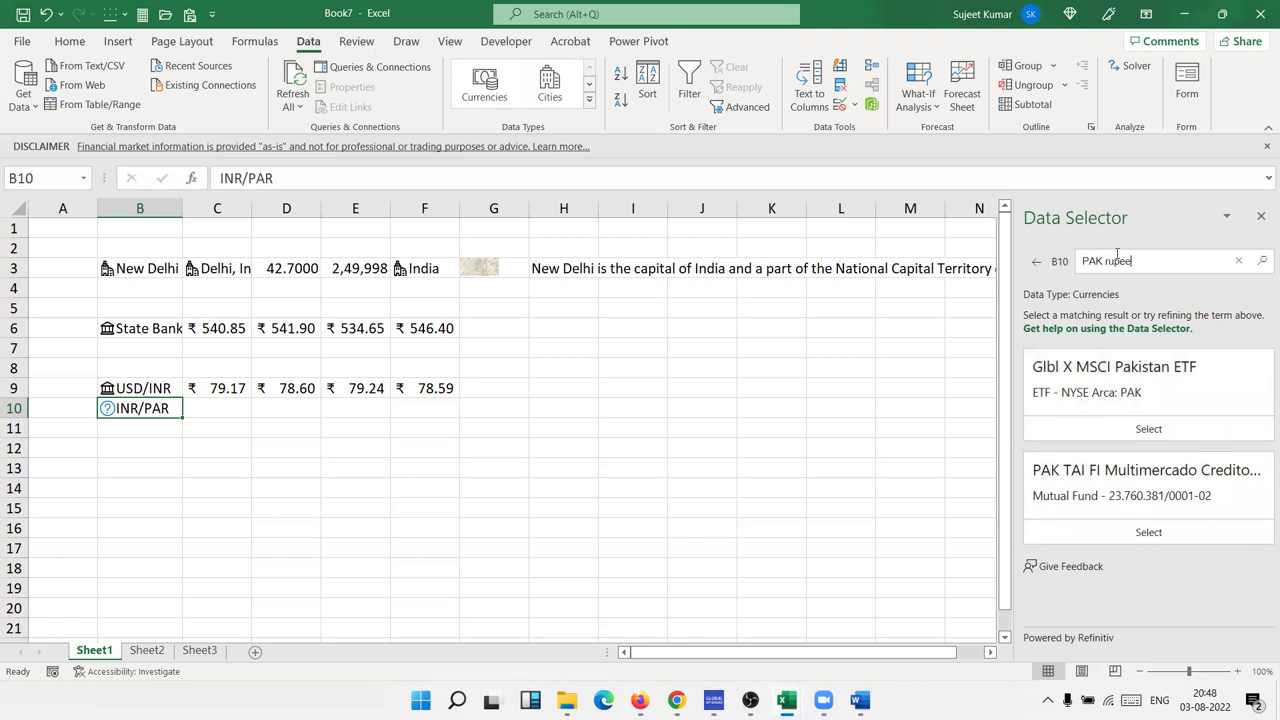
key("Return")
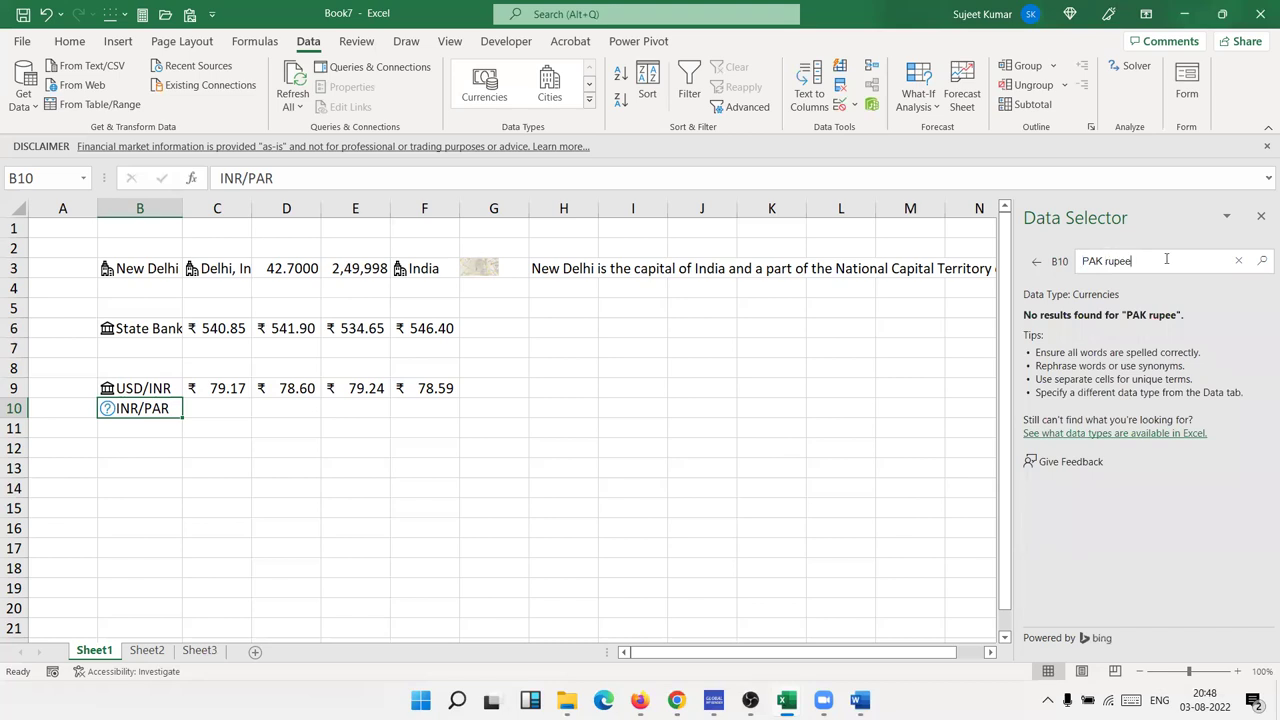
left_click(474, 446)
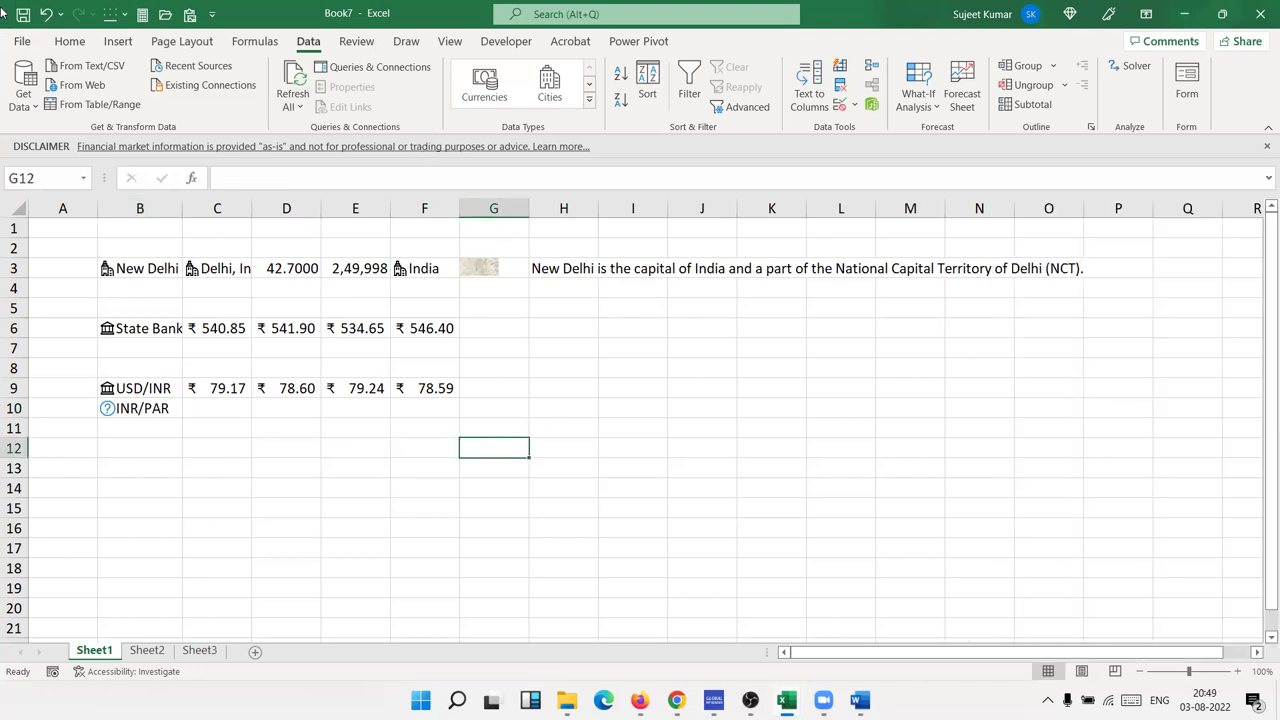
left_click(72, 42)
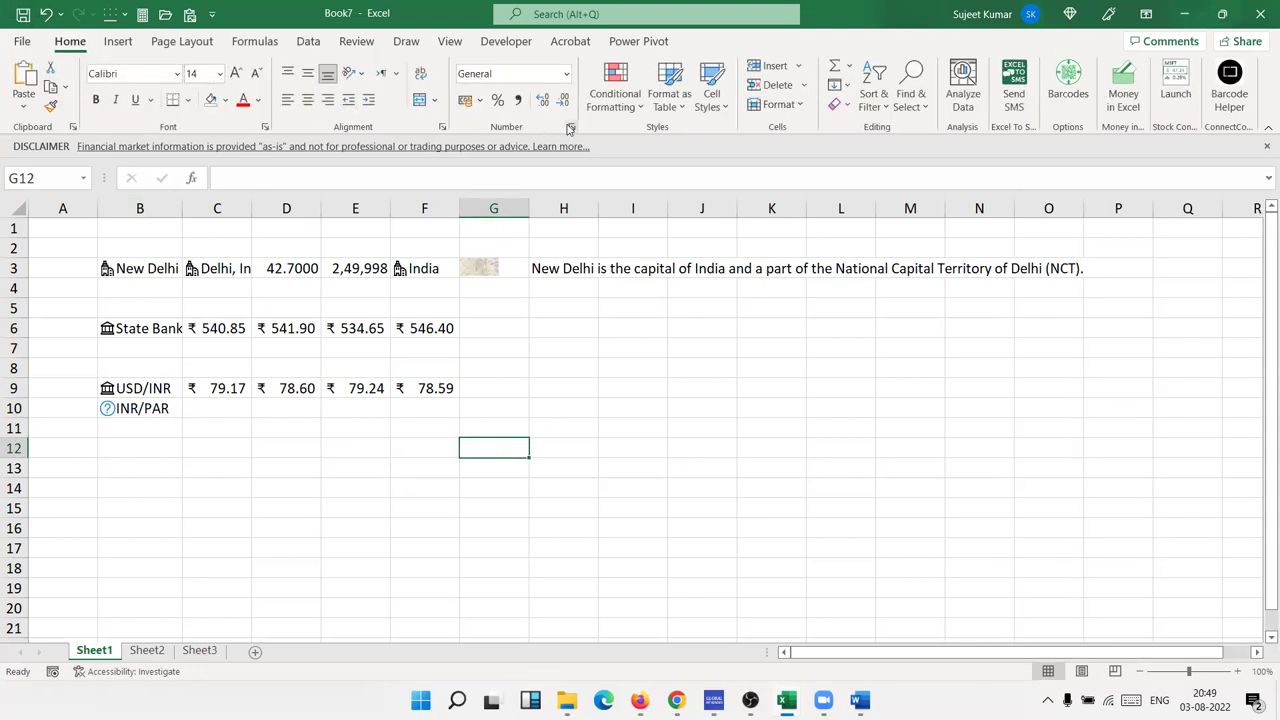
left_click(571, 127)
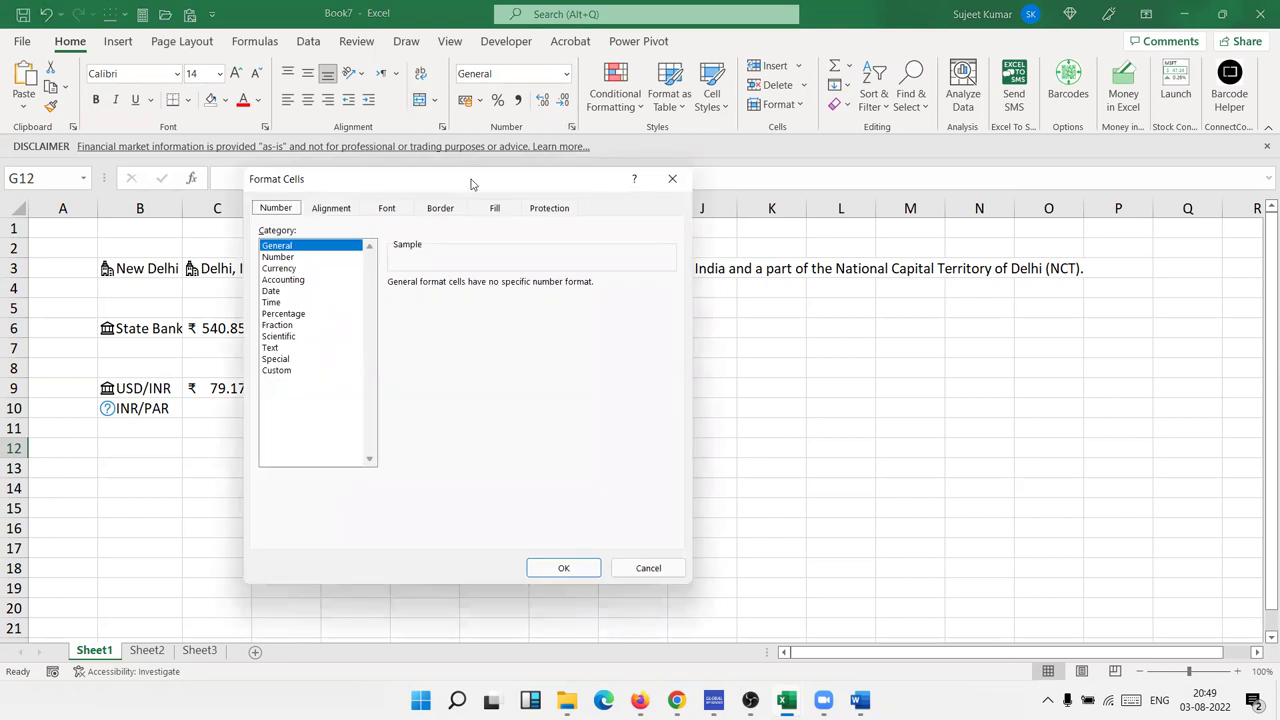
left_click_drag(472, 183, 668, 165)
left_click(478, 250)
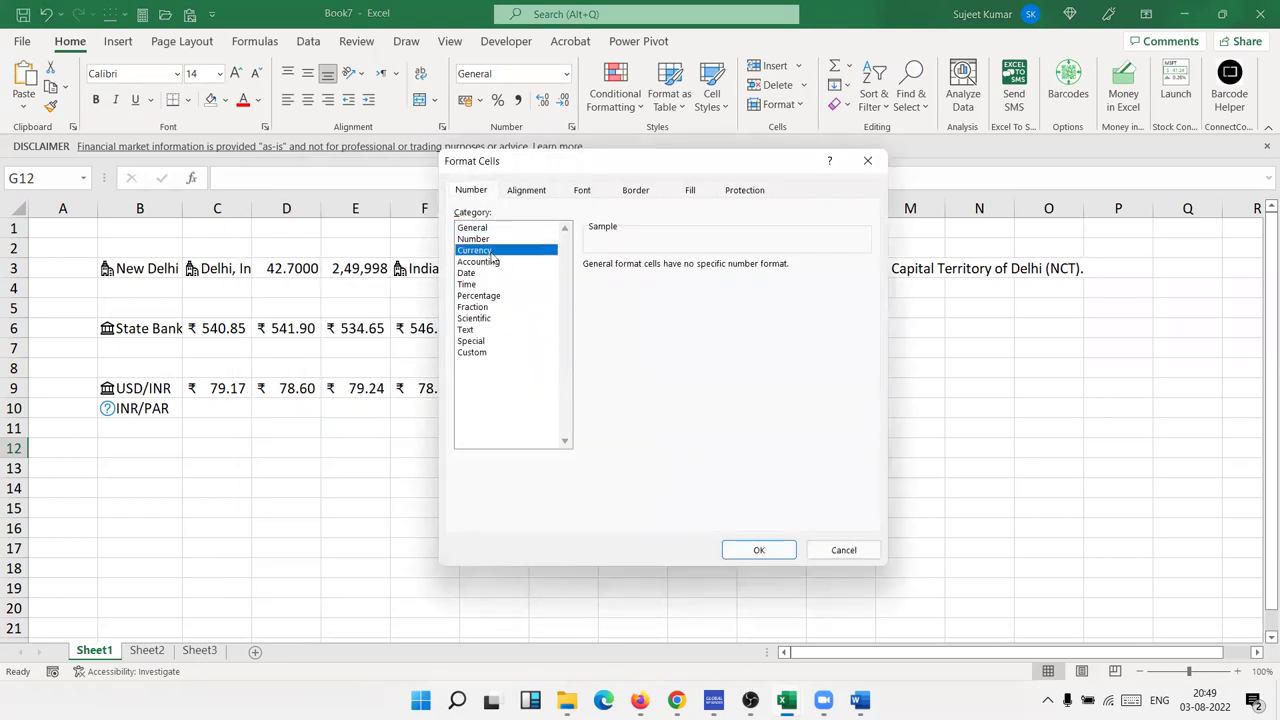
left_click(639, 288)
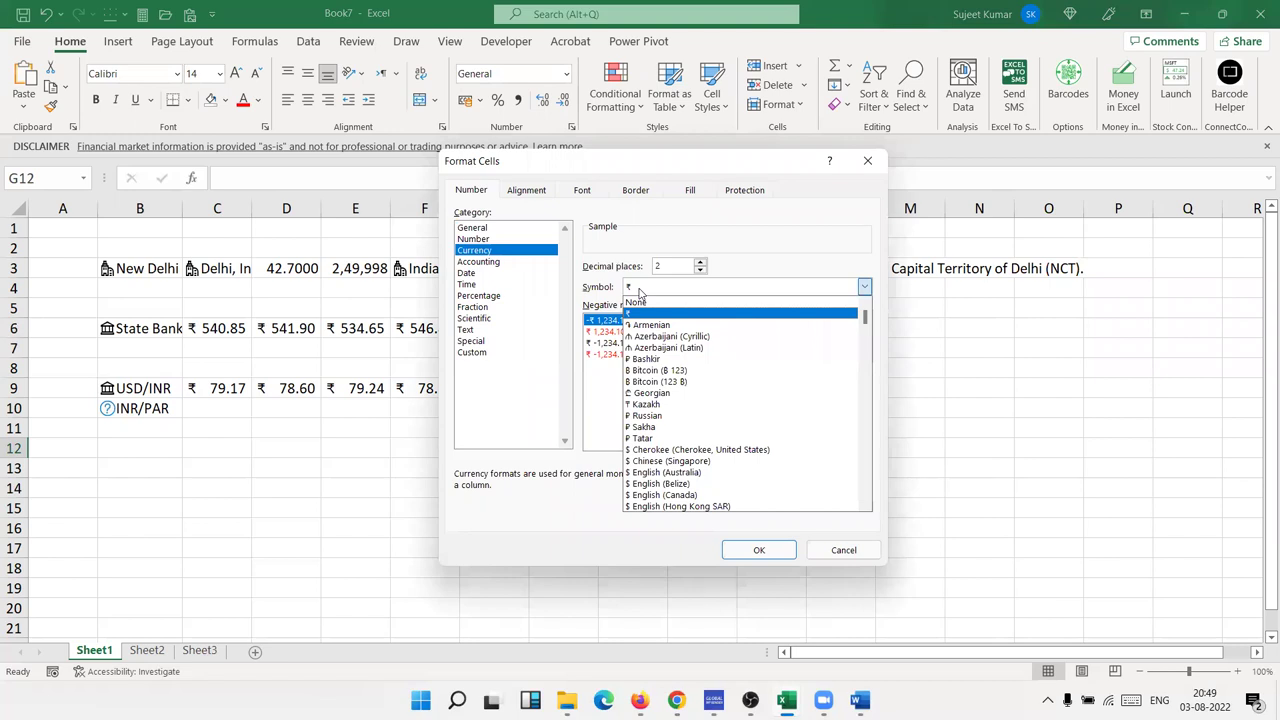
key("Down")
key("Down")
key("Down")
key("Down")
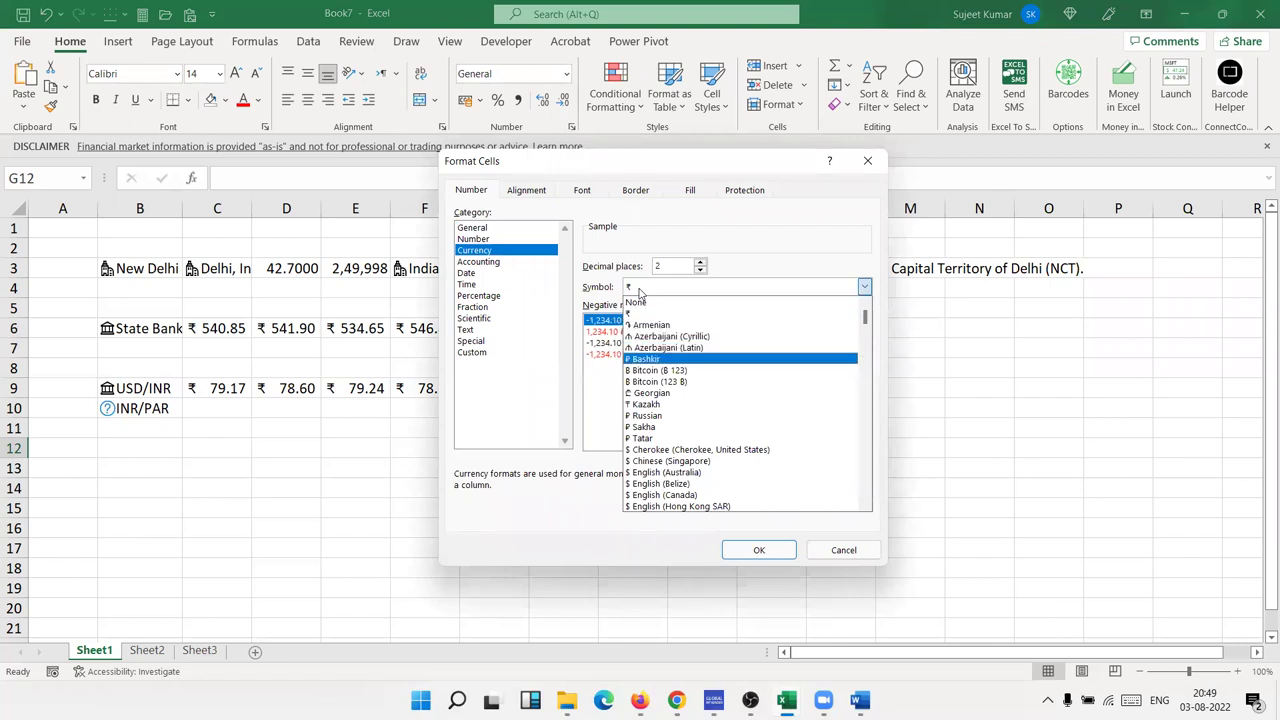
key("i")
key("Up")
key("Up")
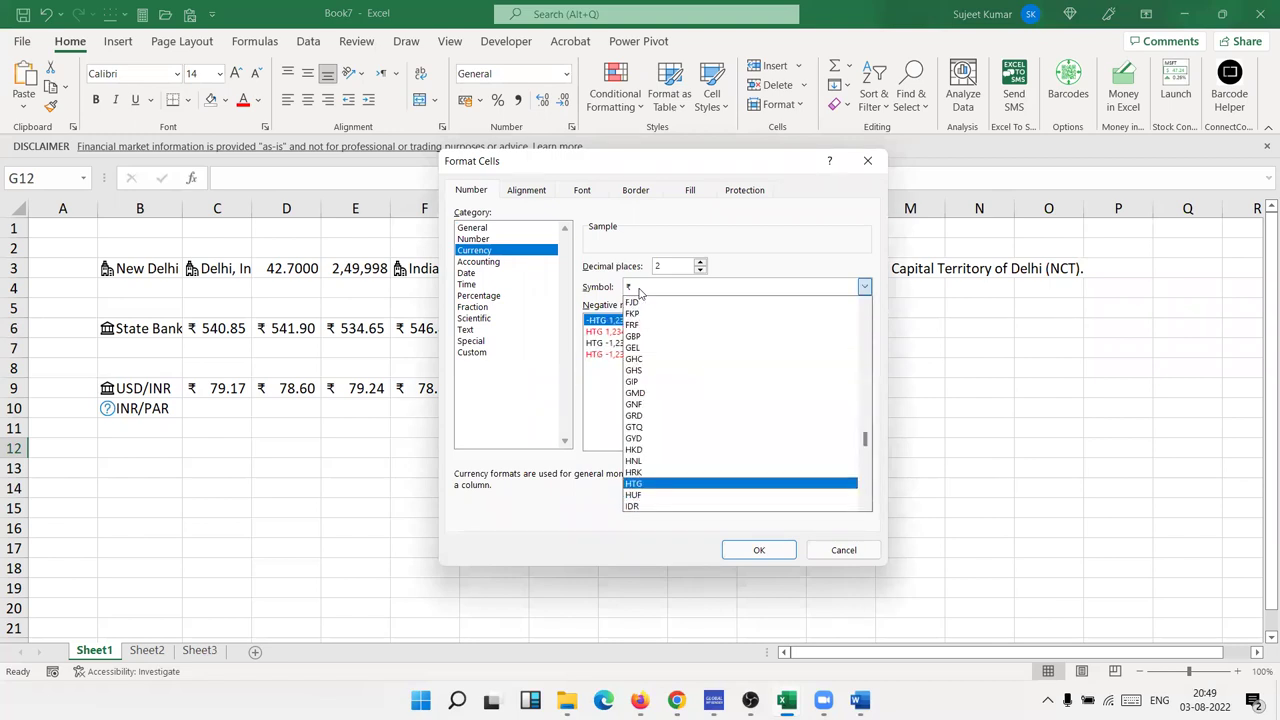
key("Up")
key("Up")
key("Up")
key("Up")
key("Up")
key("Up")
key("Up")
key("Up")
key("Up")
key("Up")
key("Up")
key("Up")
key("Up")
key("Down")
key("Down")
key("Down")
key("Down")
key("Down")
key("Down")
key("Down")
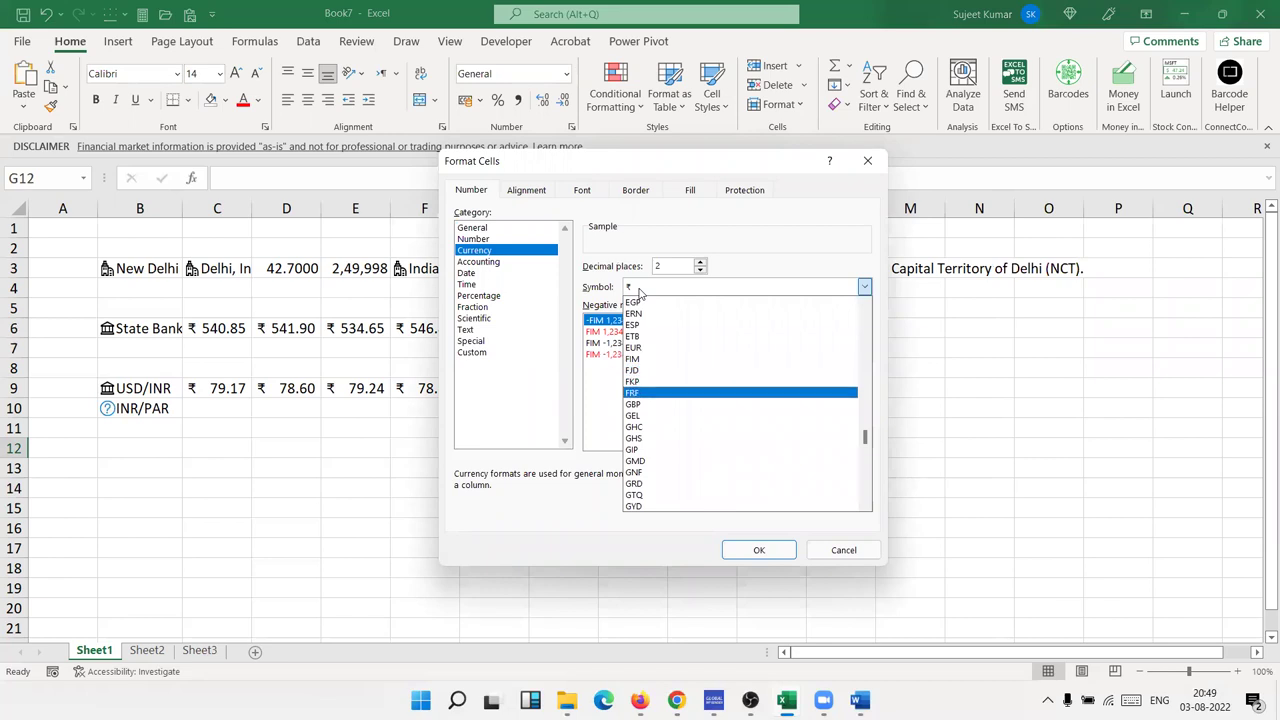
key("Down")
key("Down")
key("Down")
key("Down")
key("Down")
key("Down")
key("Down")
key("Down")
key("Down")
key("Down")
key("Down")
key("Down")
key("Down")
key("Down")
key("Down")
key("Down")
key("Down")
key("Down")
key("Down")
key("Down")
key("Down")
key("Down")
key("Down")
key("Down")
key("Down")
key("Down")
key("Down")
key("Down")
key("Down")
key("Down")
key("Down")
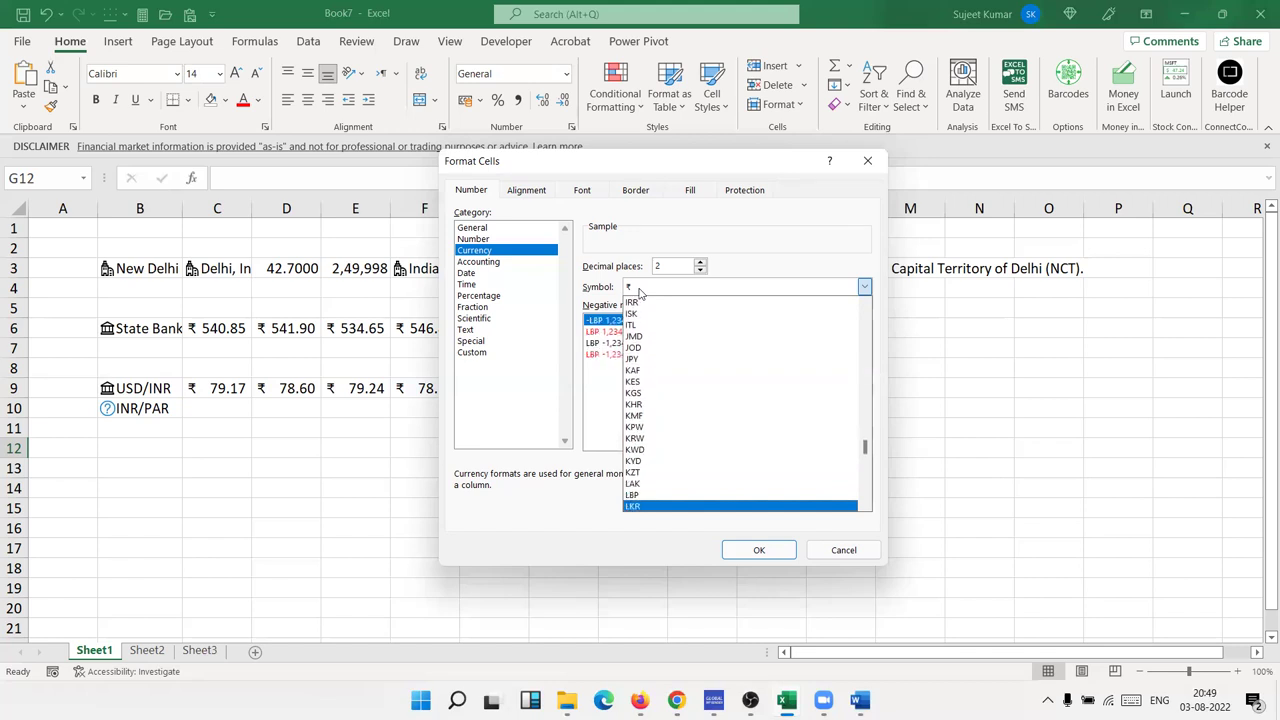
key("Down")
key("Down")
key("Down")
key("Down")
key("Down")
key("Down")
key("Down")
key("Down")
key("Down")
key("Down")
key("Down")
key("Down")
key("Down")
key("Down")
key("Down")
key("Down")
key("Down")
key("Down")
key("Down")
key("Down")
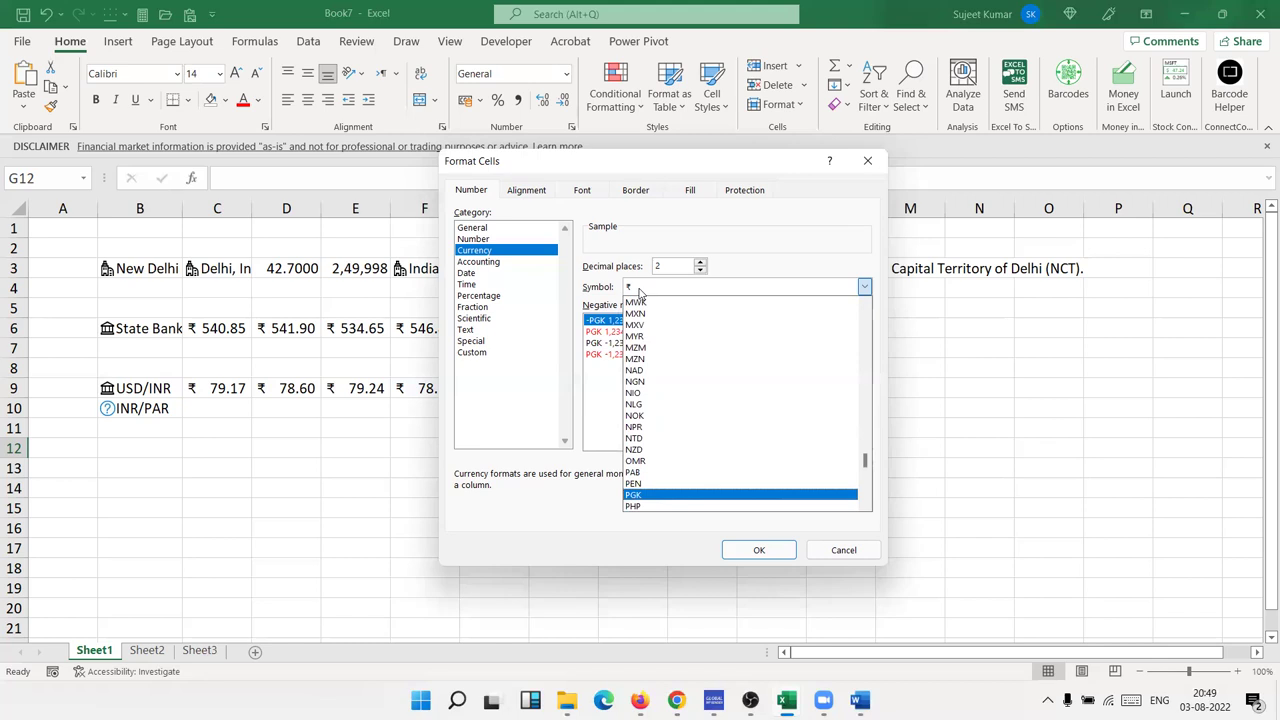
key("Down")
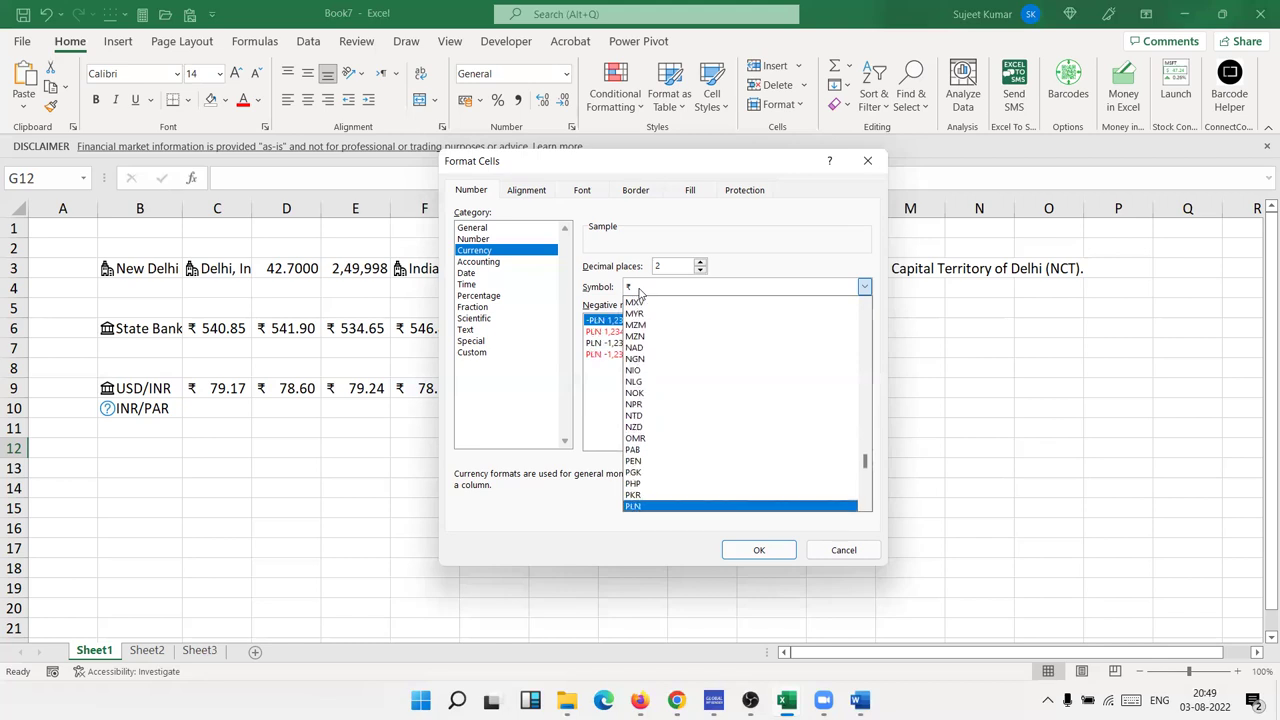
key("Down")
key("Up")
key("Down")
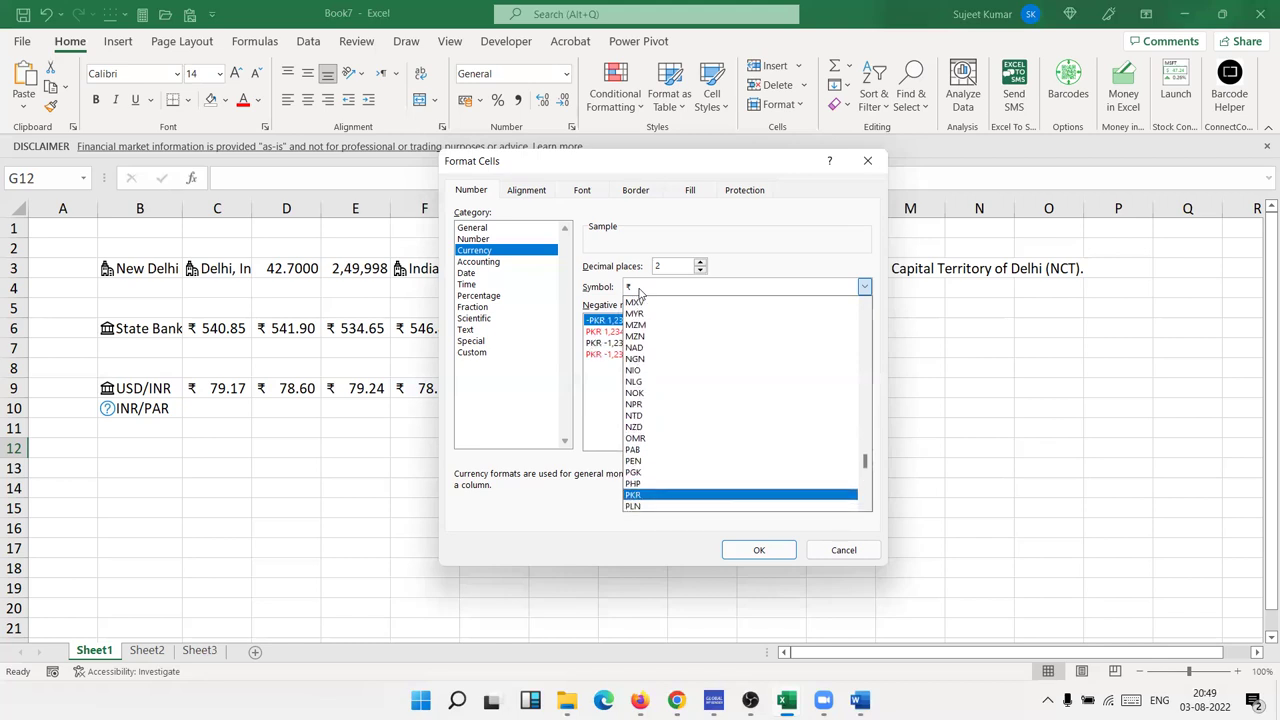
key("Return")
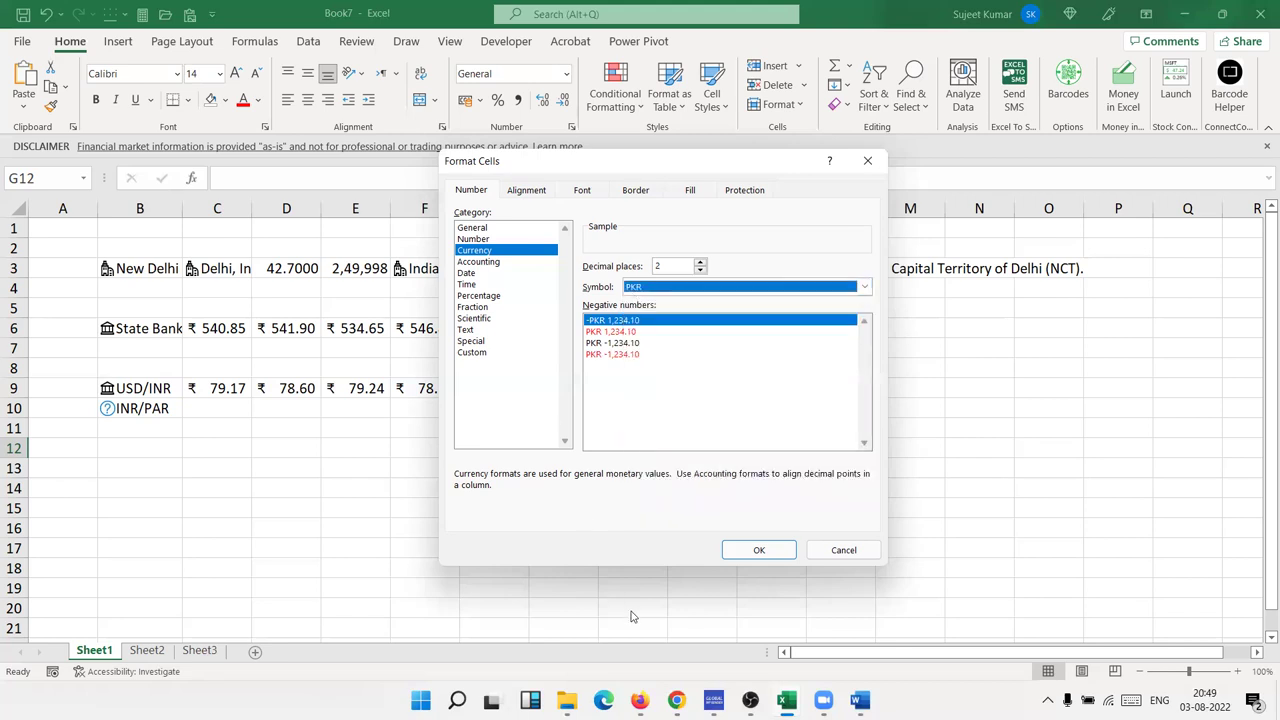
left_click(838, 556)
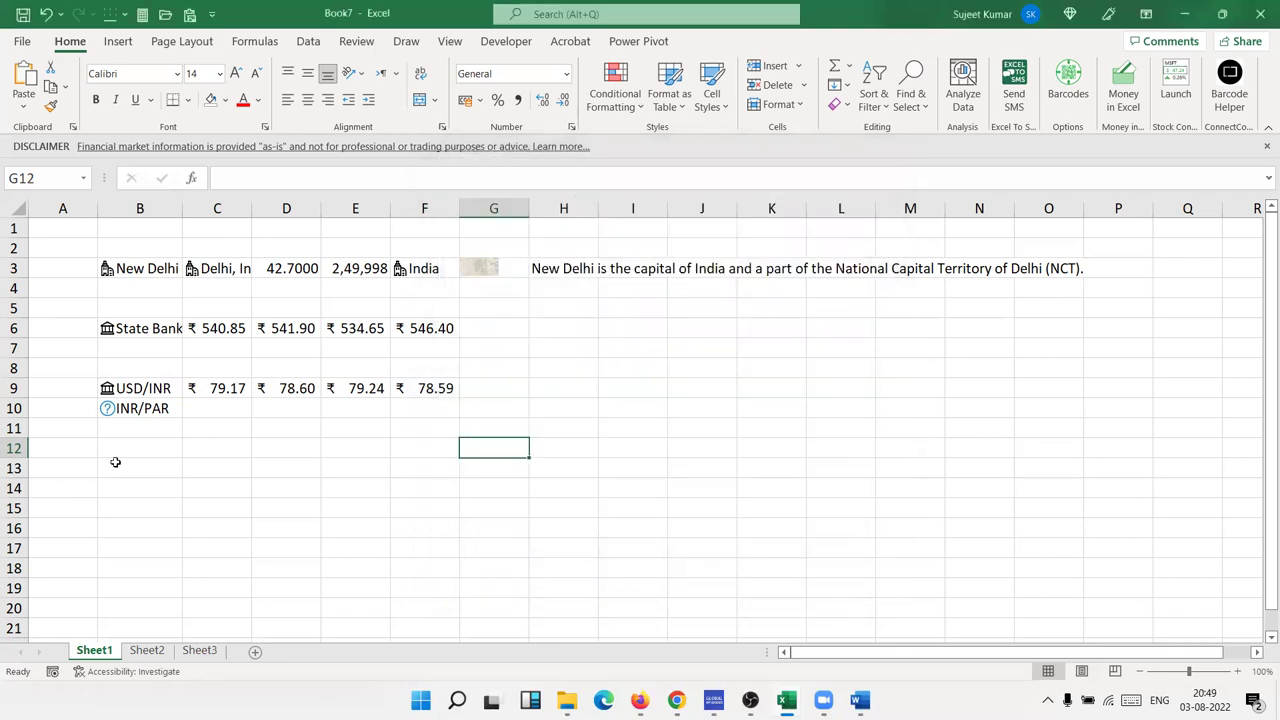
- Correct B10 to INR/PKR and add its rate (Rs 3.03) into C10
double_click(157, 409)
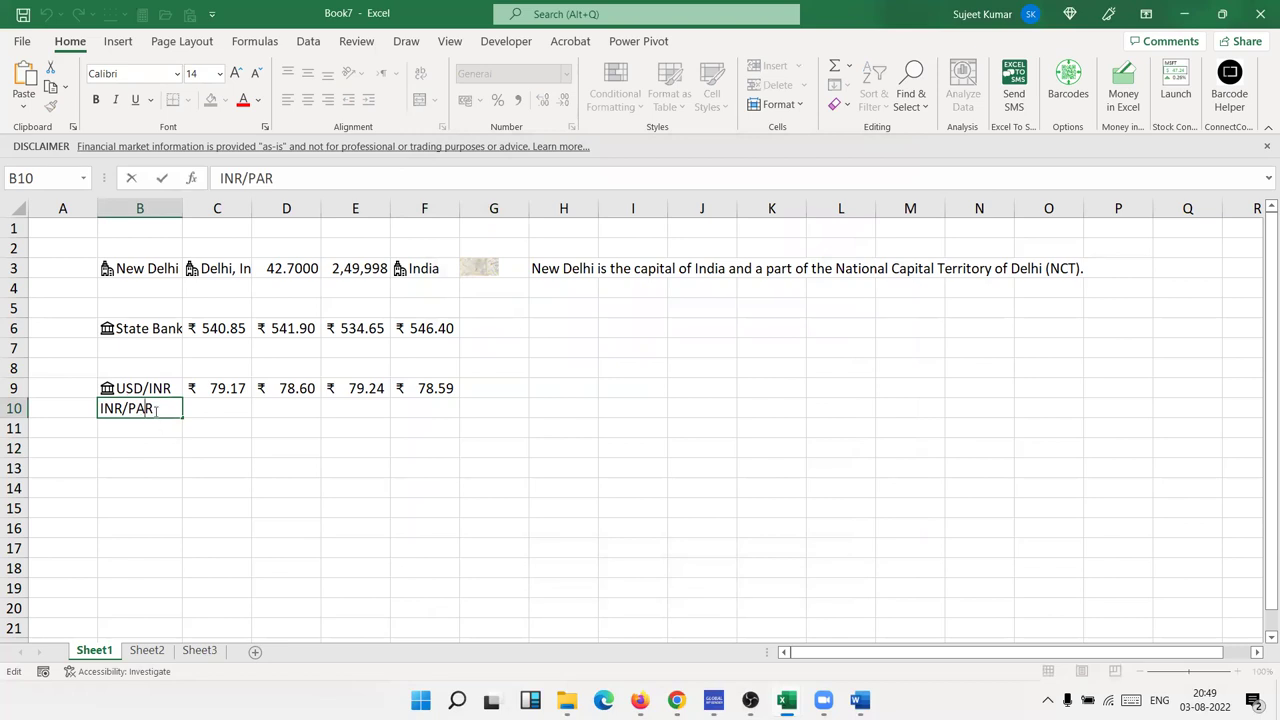
key("BackSpace")
type("K")
key("Return")
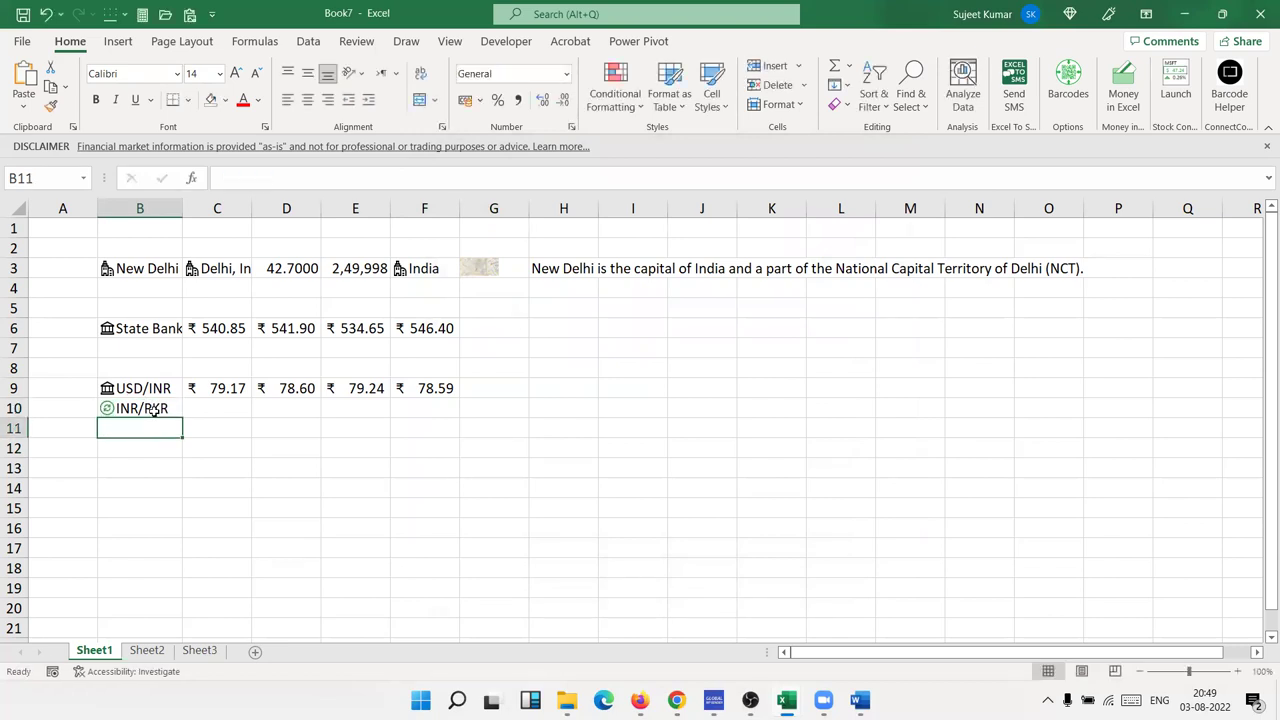
left_click(154, 410)
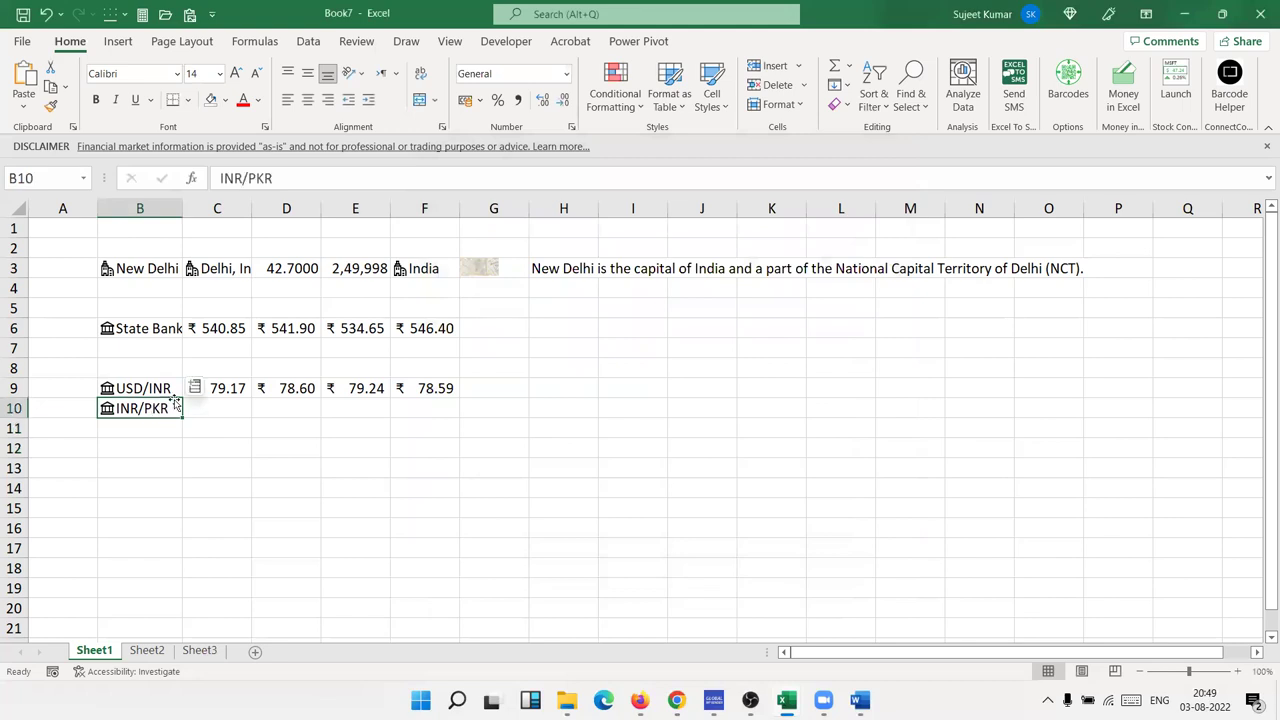
left_click(194, 390)
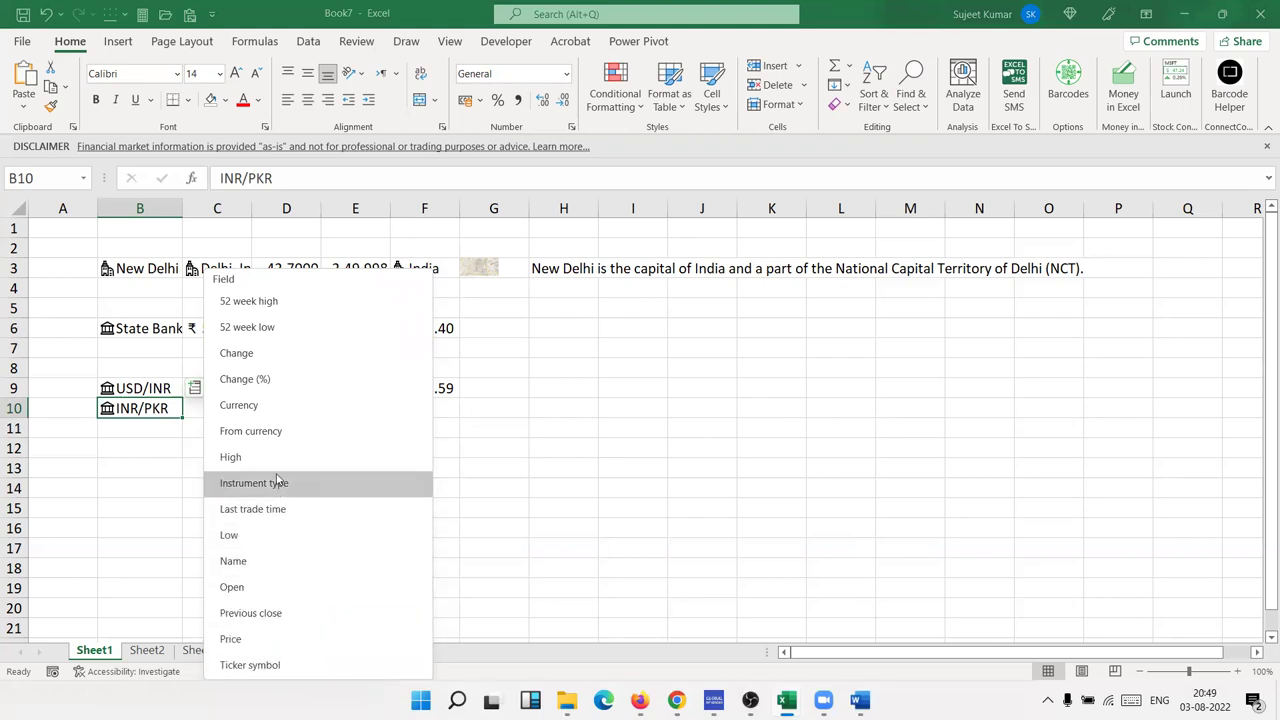
left_click(263, 586)
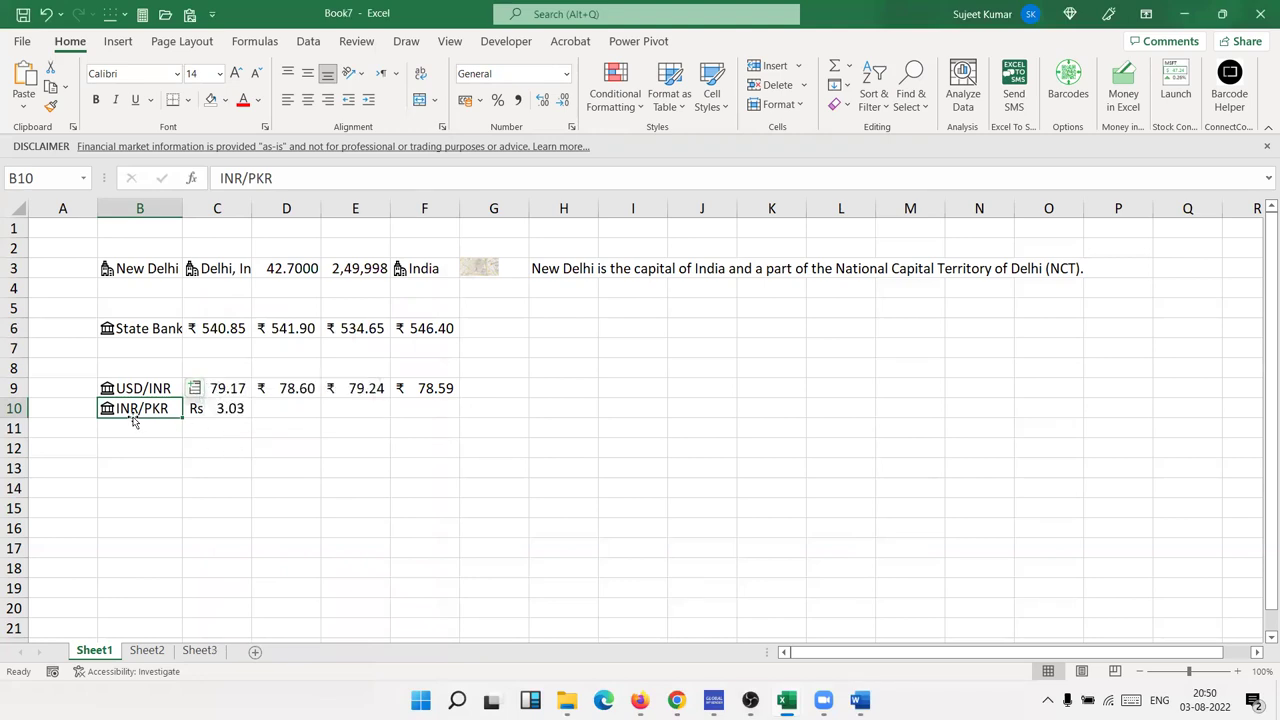
- Add the INRPKR code, INR and PKR currencies, and Currency Pair type into D10:G10
left_click(196, 388)
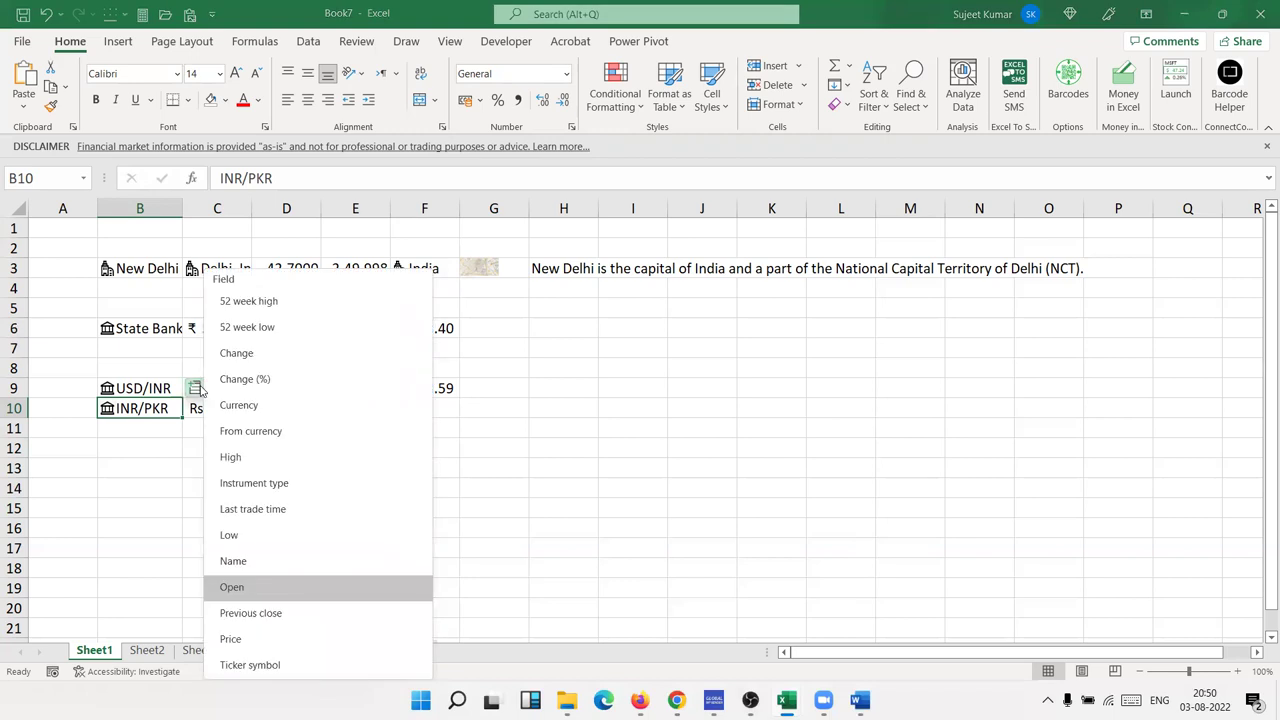
left_click(277, 674)
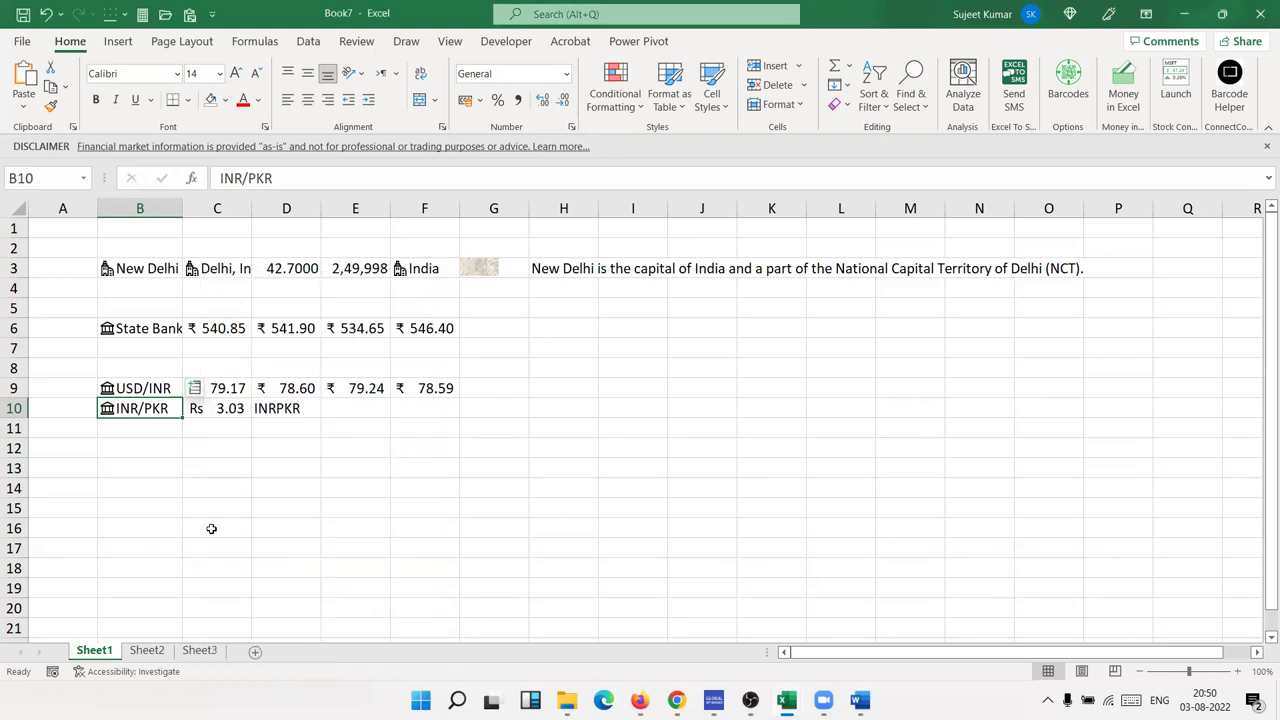
left_click(196, 388)
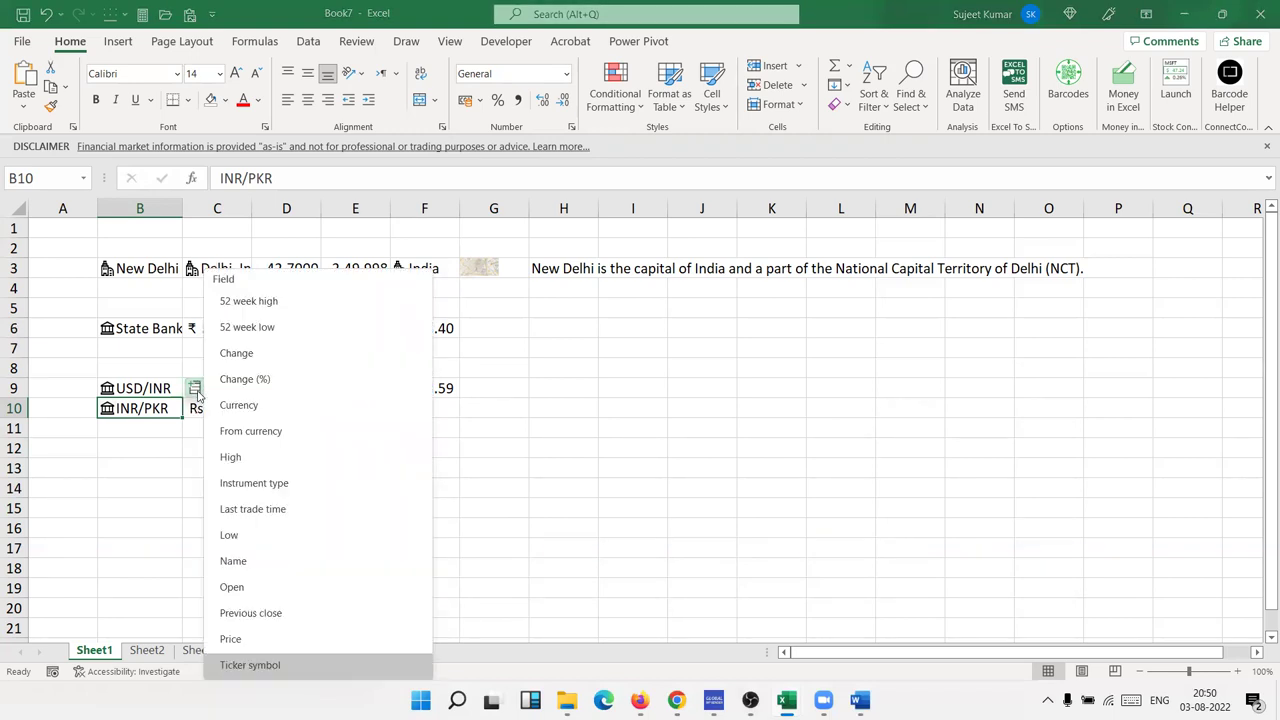
left_click(310, 438)
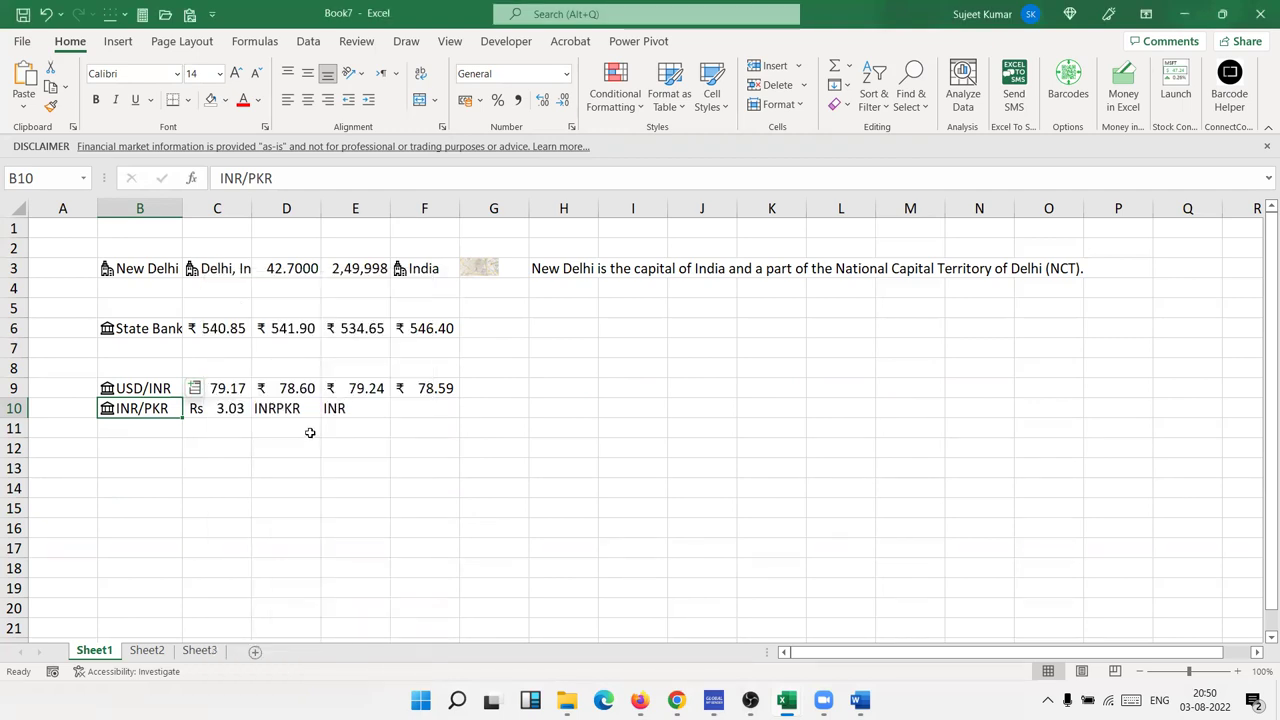
left_click(199, 389)
left_click(245, 405)
left_click(196, 389)
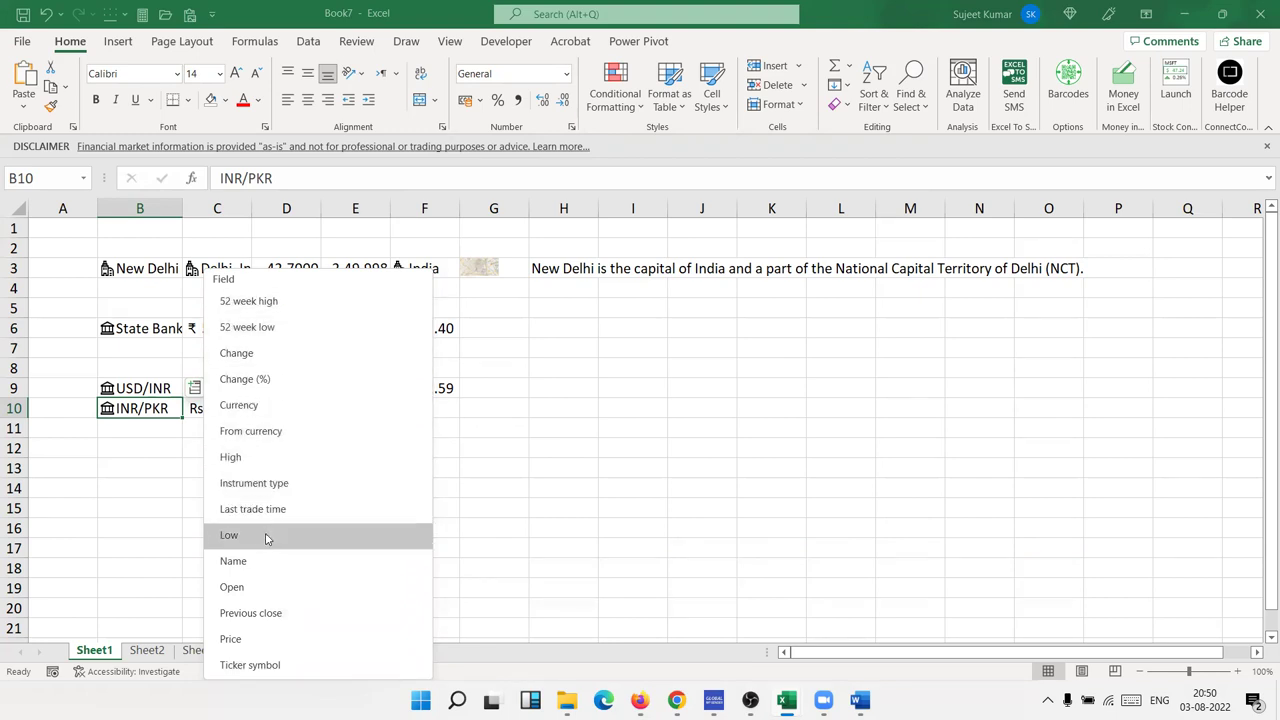
left_click(257, 484)
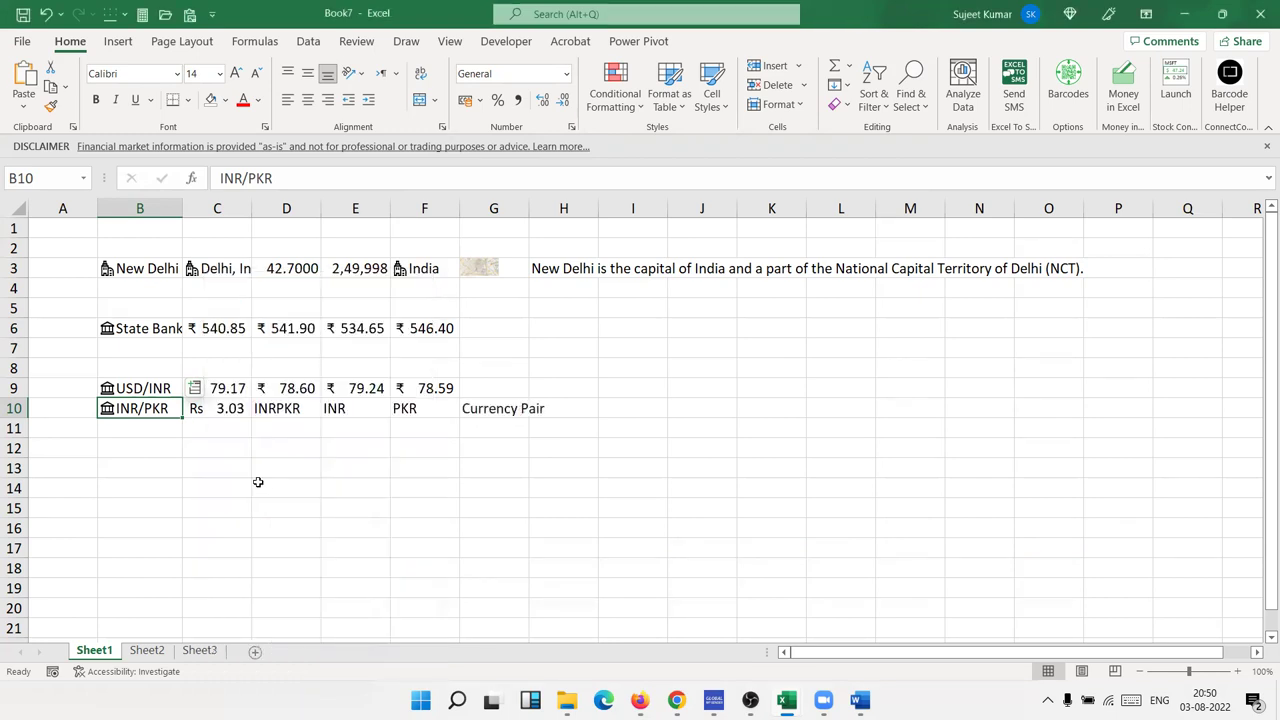
left_click(176, 466)
- Enter a person's surname in B13 and try the People (Wolfram) data type, which finds no match
left_click(564, 74)
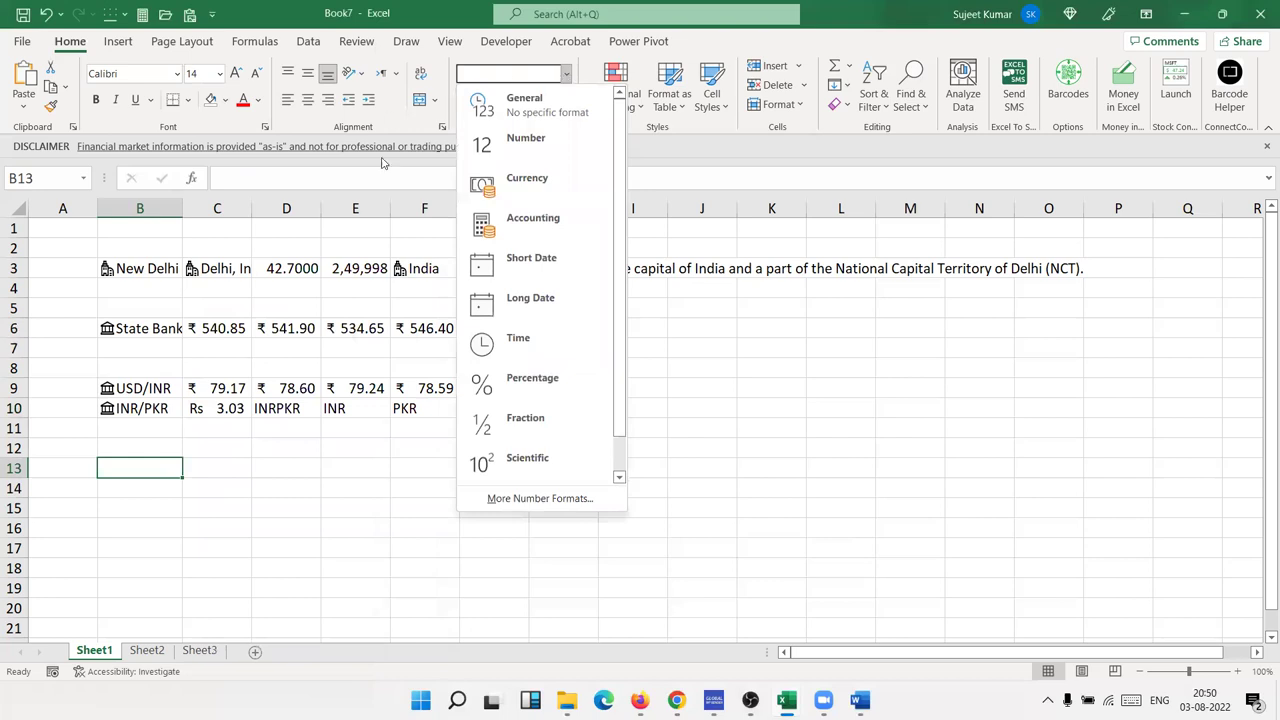
left_click(309, 40)
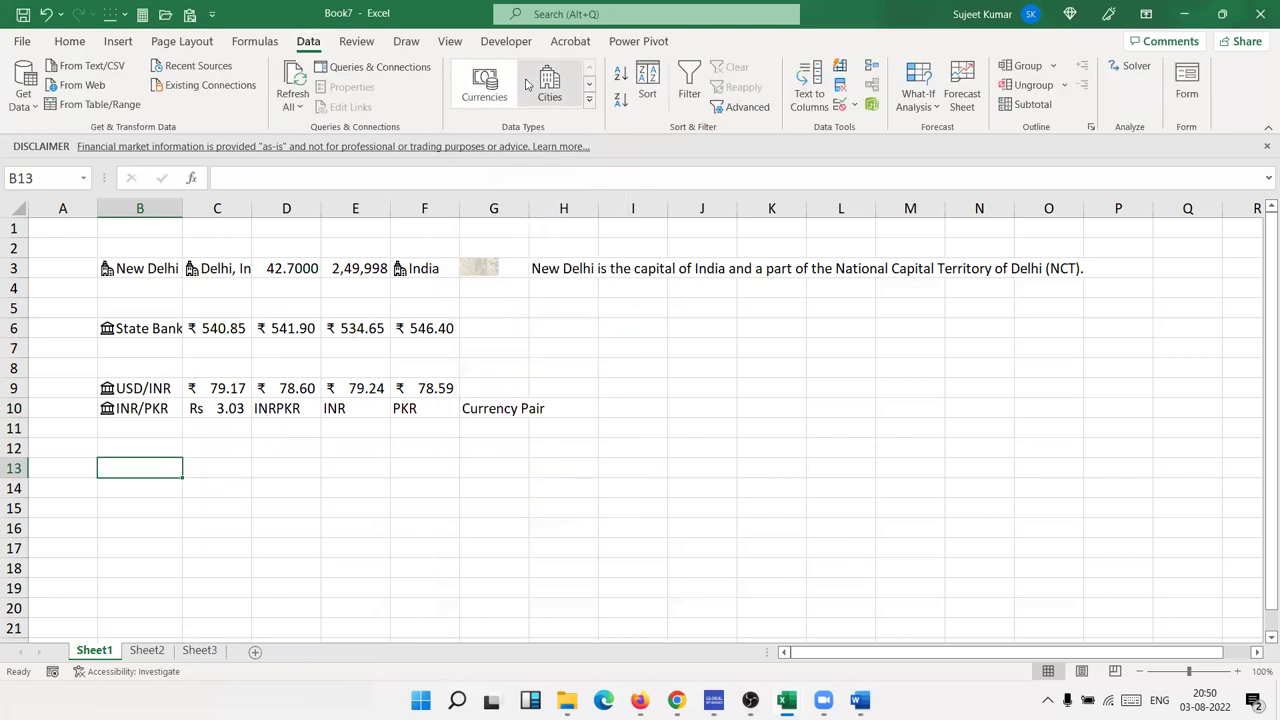
left_click(590, 105)
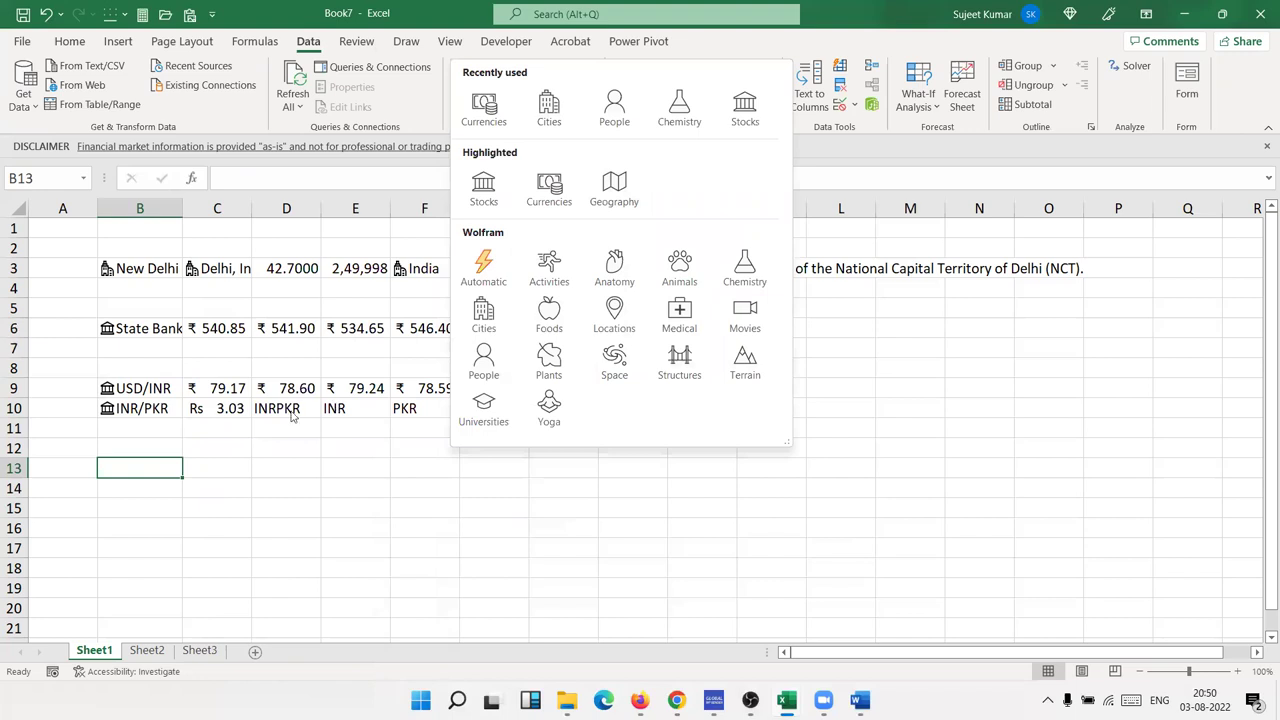
left_click(95, 474)
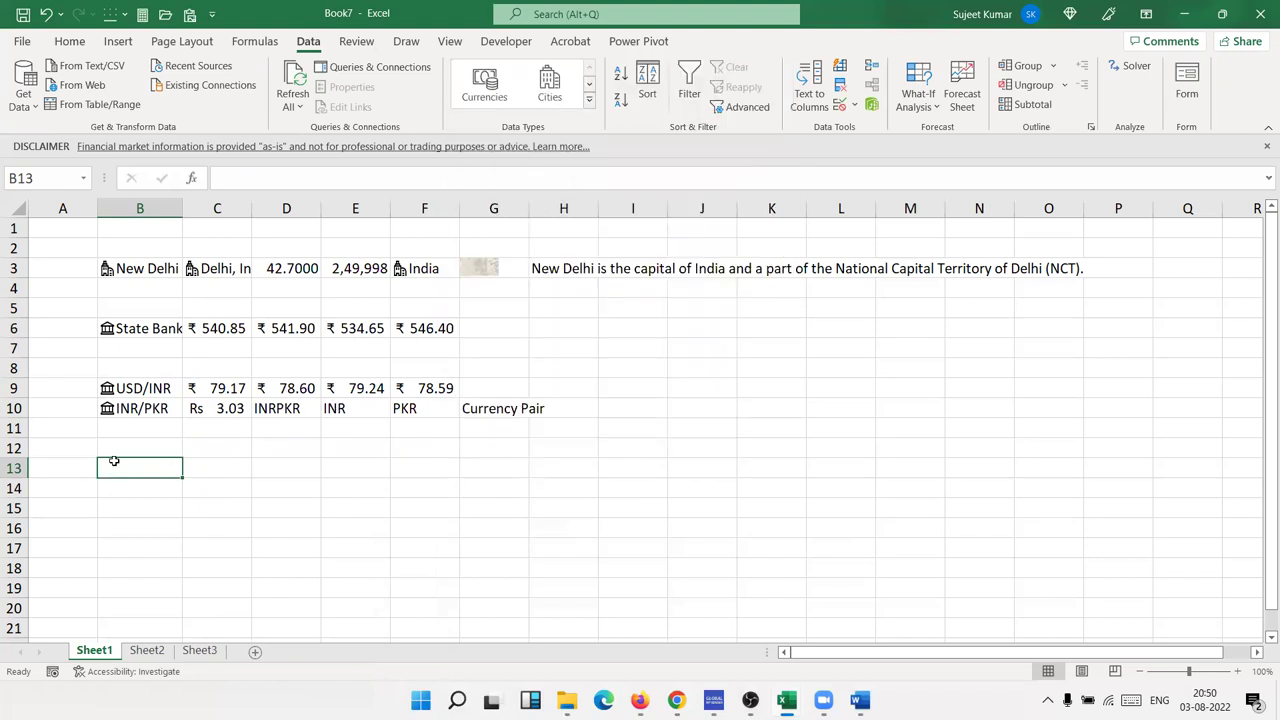
type("Modi")
key("Return")
left_click(114, 463)
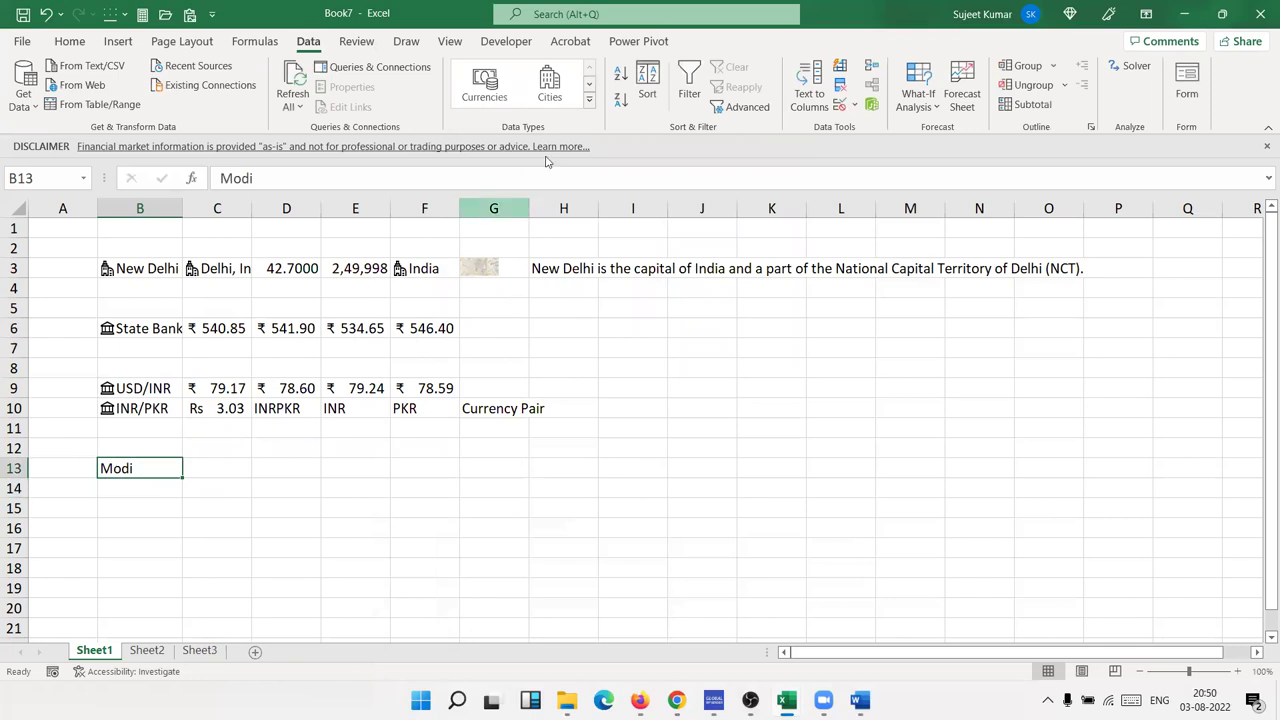
left_click(590, 100)
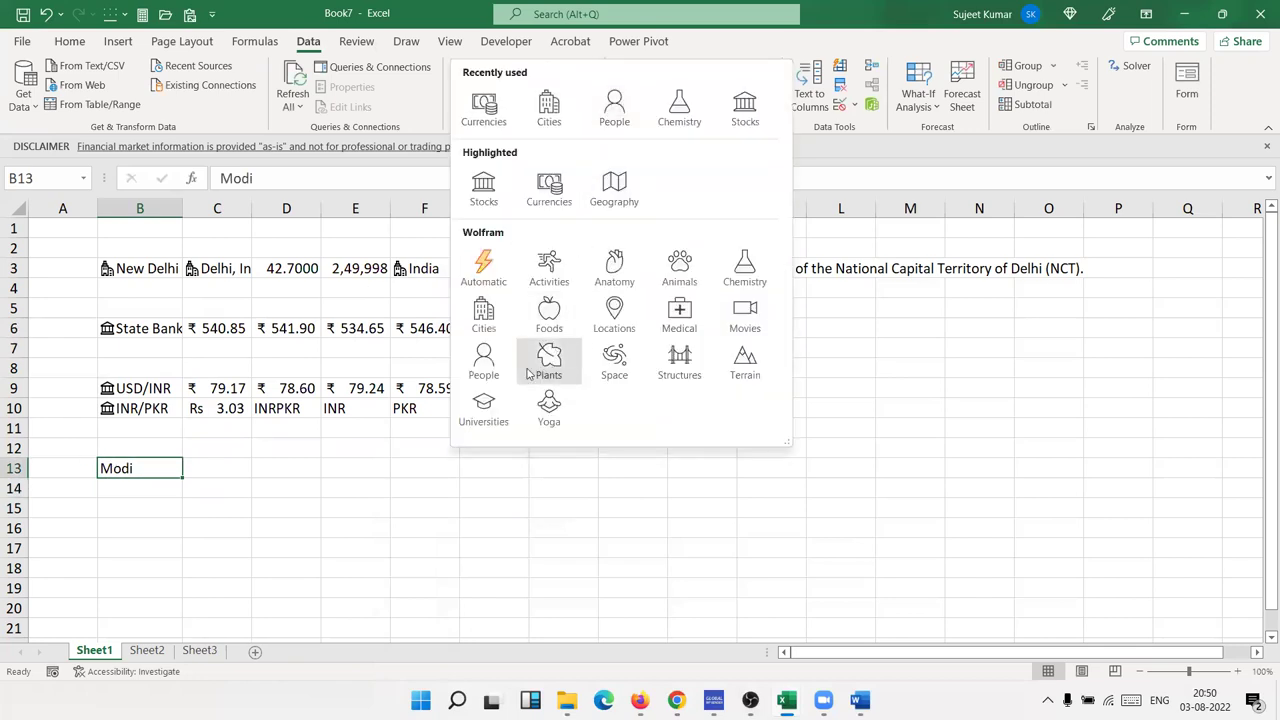
left_click(485, 362)
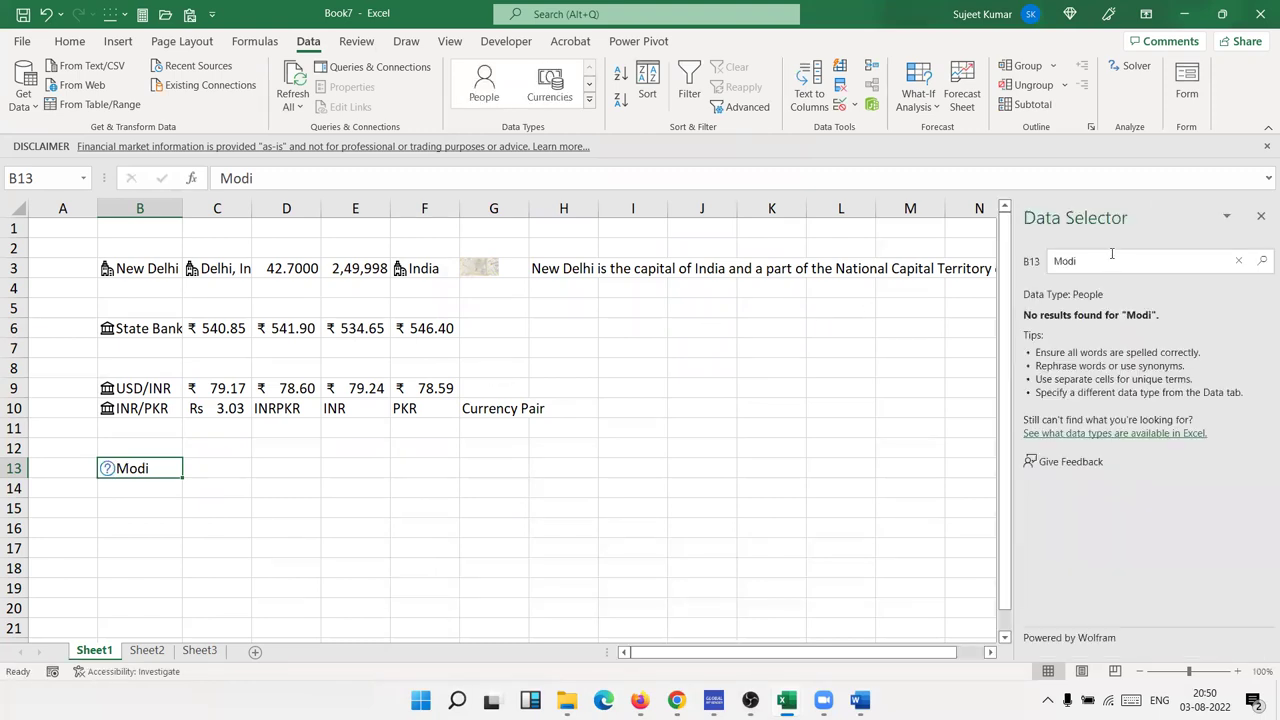
- Search the Data Selector for the person's full name and link B13 to the matching People record
left_click_drag(1087, 250, 1019, 255)
type("Narendra")
key("Return")
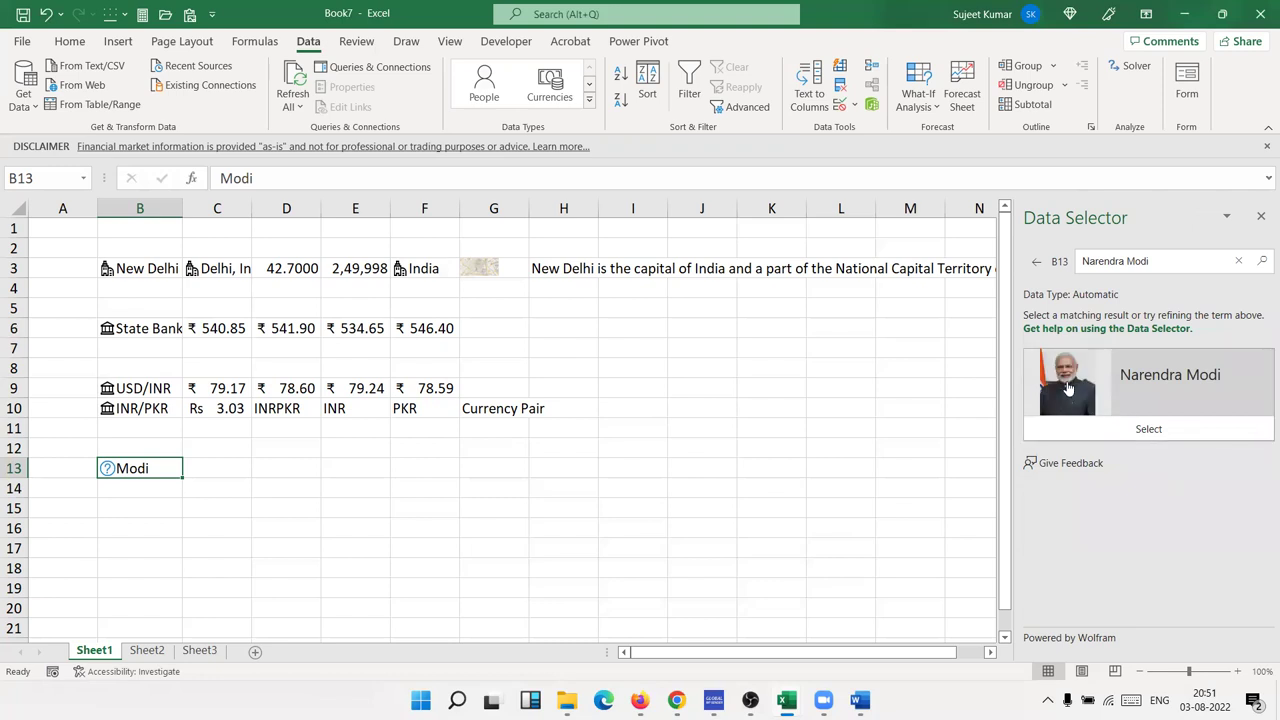
left_click(1085, 430)
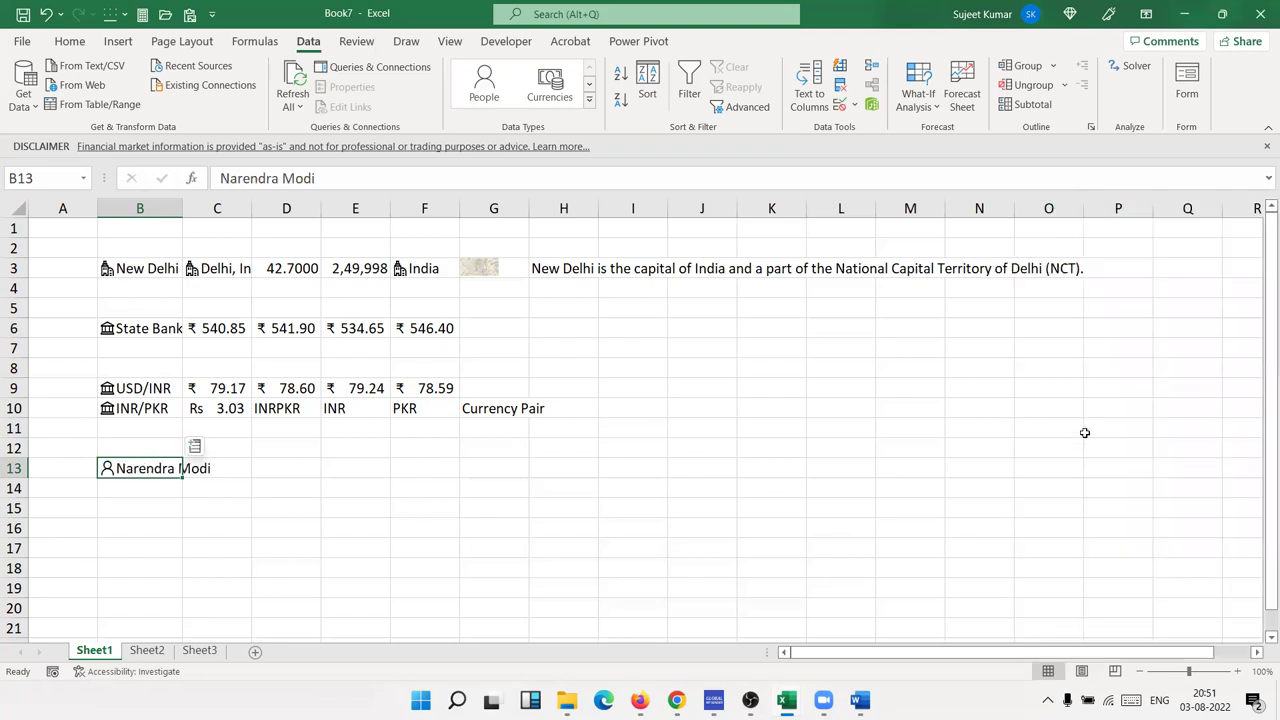
- Insert the person's date of birth, full name and height into C13:E13, autofitting column C
left_click(195, 447)
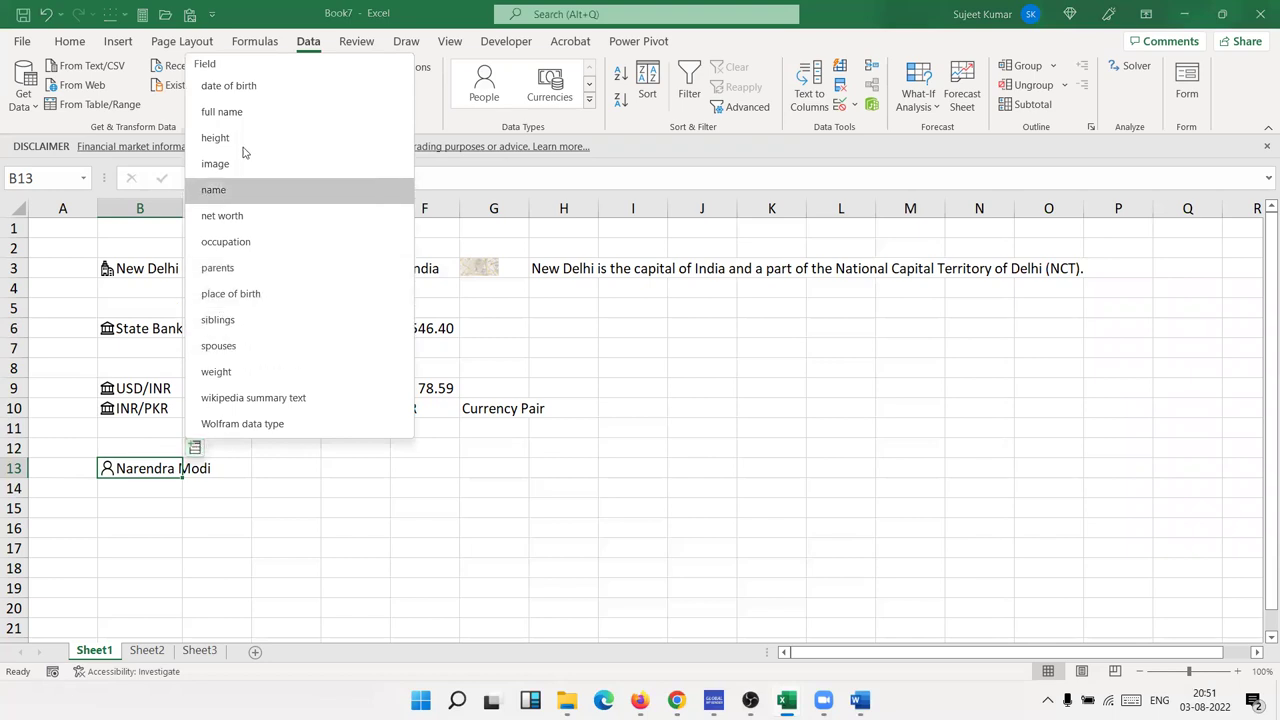
left_click(240, 88)
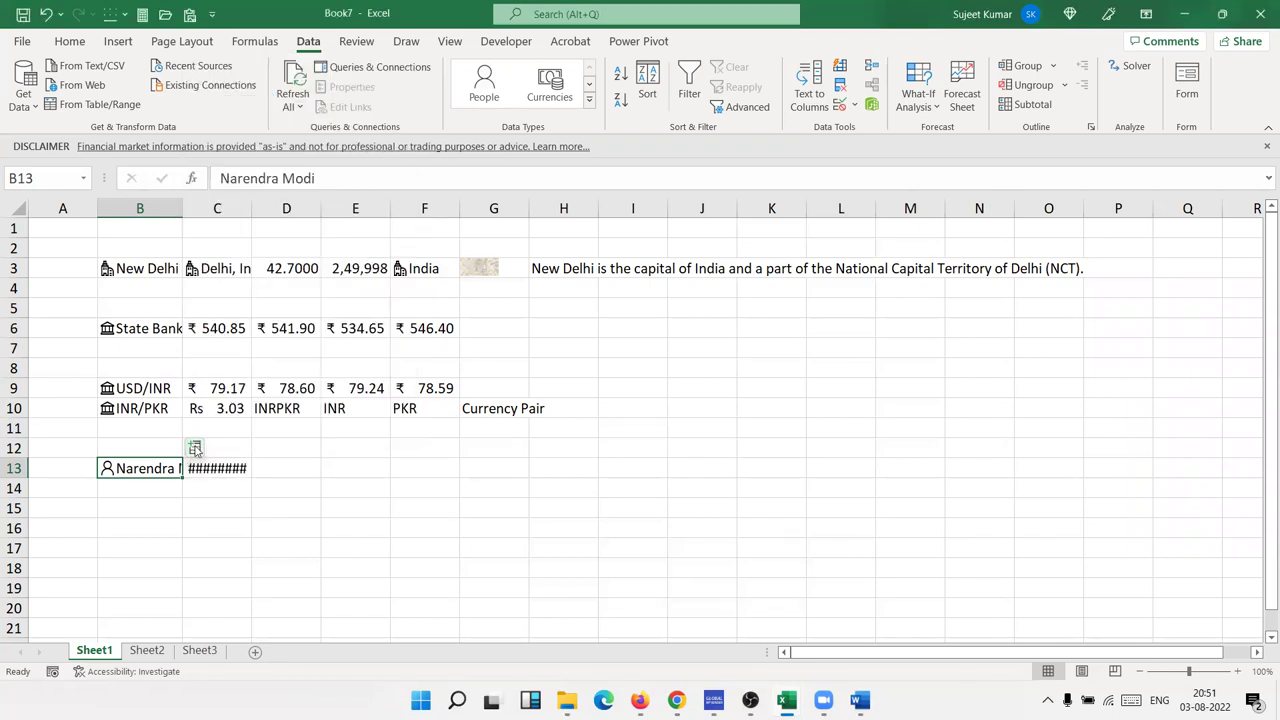
double_click(252, 205)
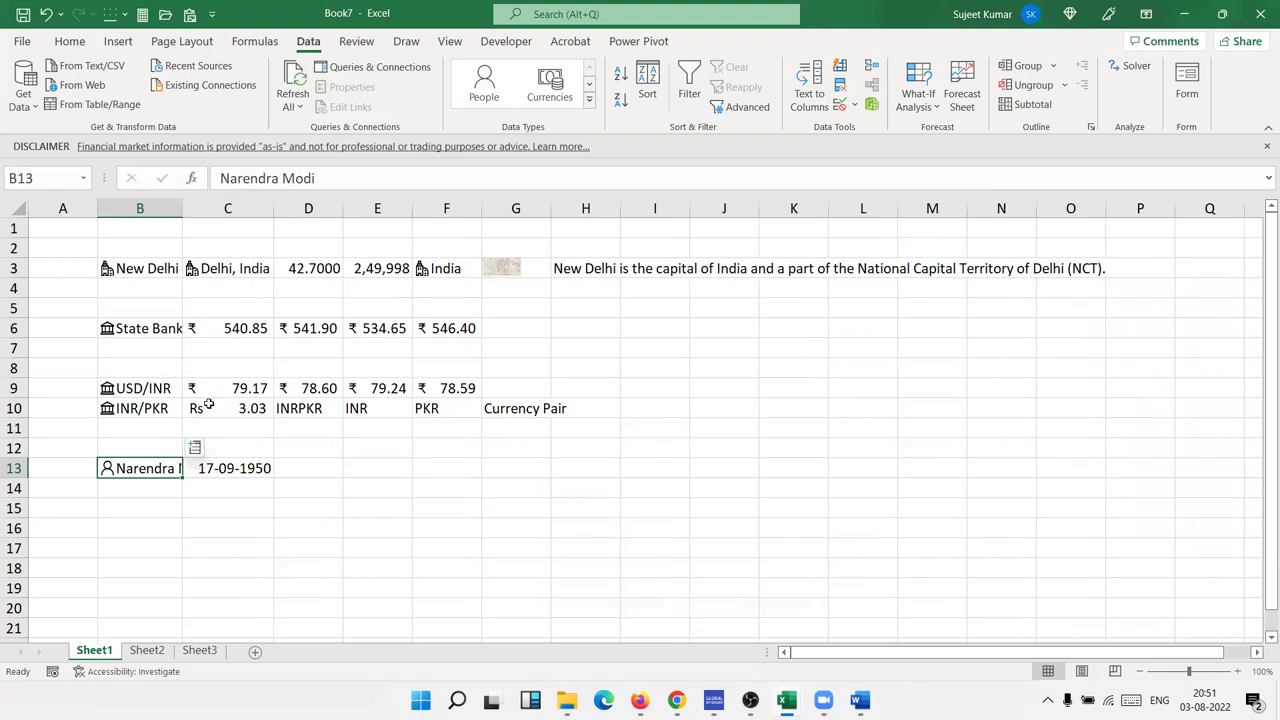
left_click(195, 447)
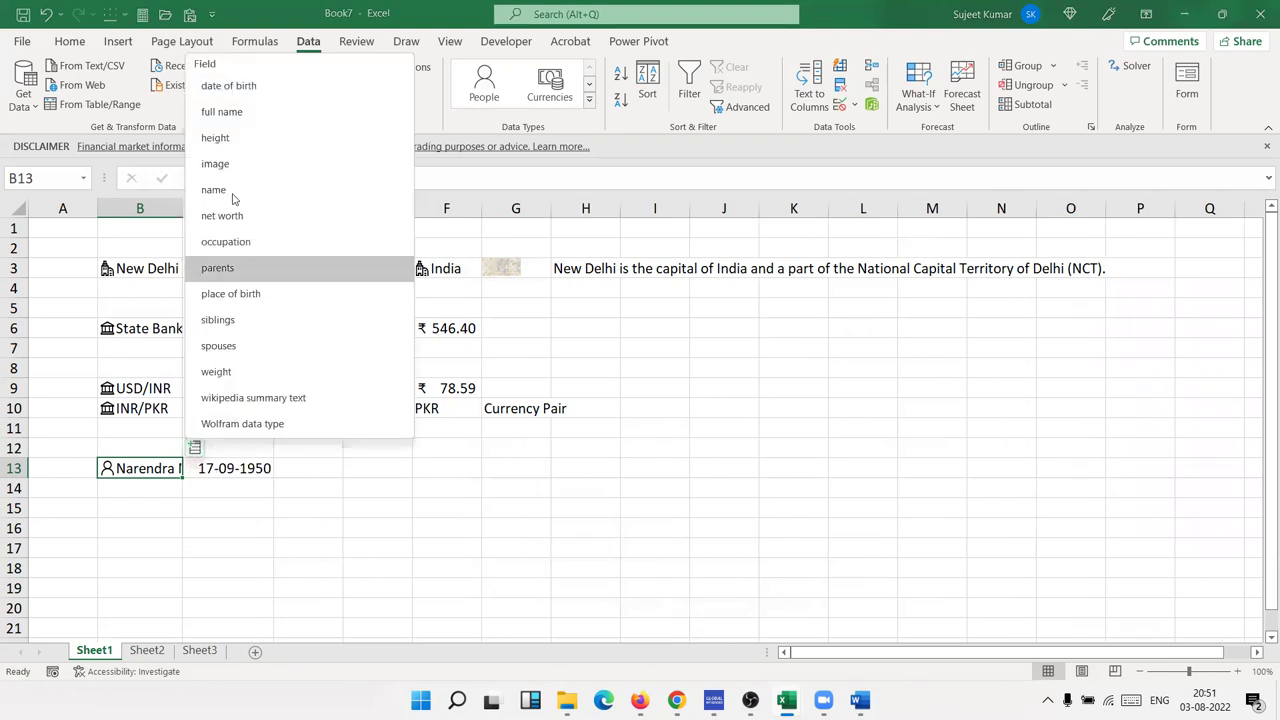
left_click(240, 114)
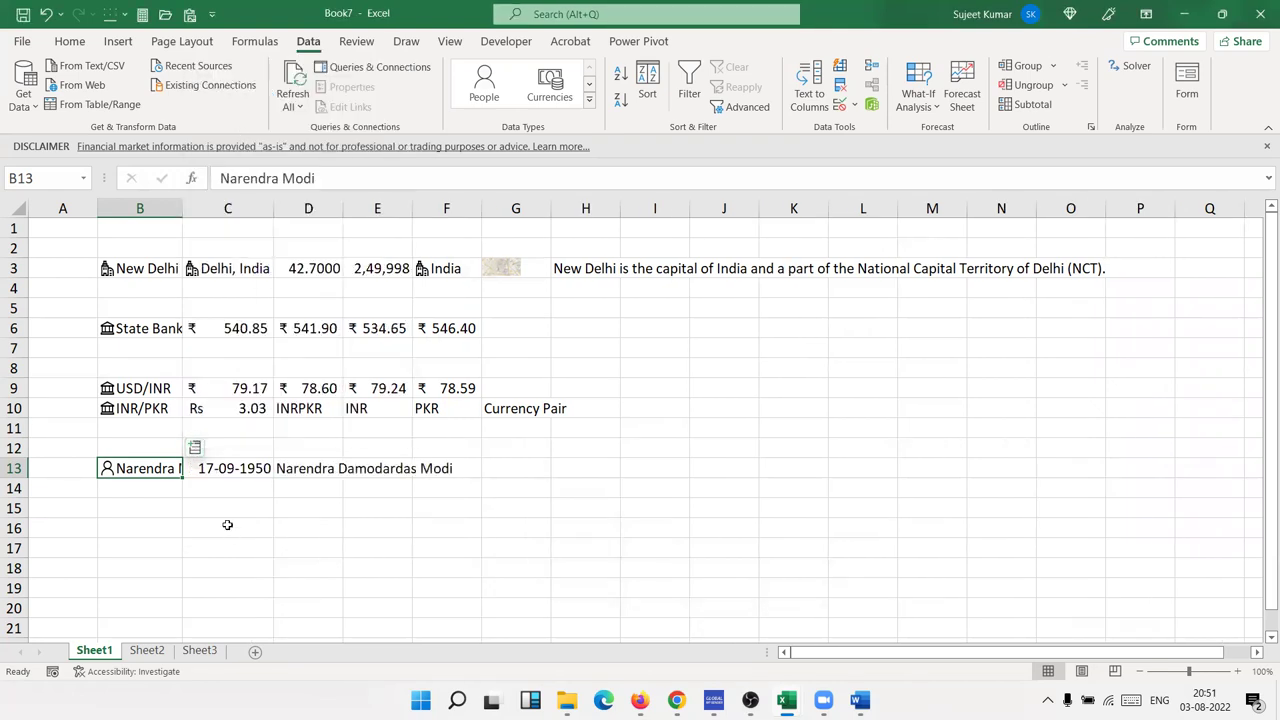
left_click(195, 448)
left_click(224, 148)
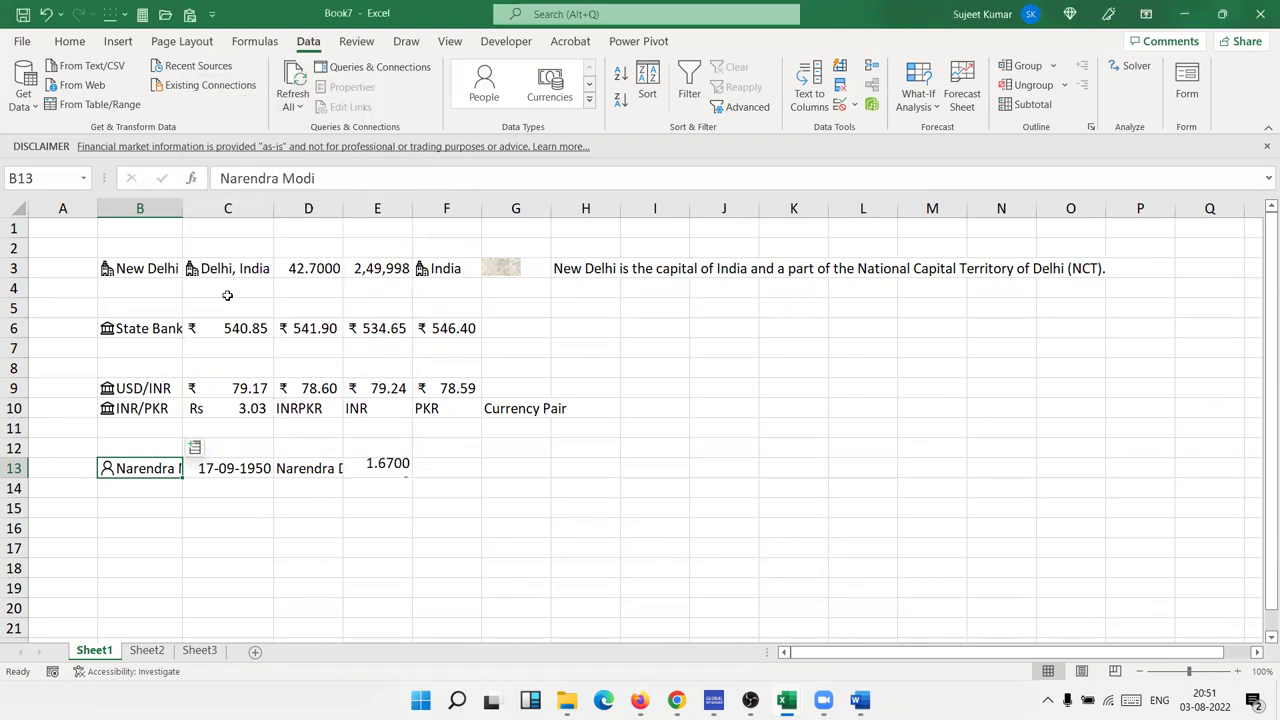
- Add the person's photo and net worth $1,00,000.0 in F13:G13, autofitting column G
left_click(195, 447)
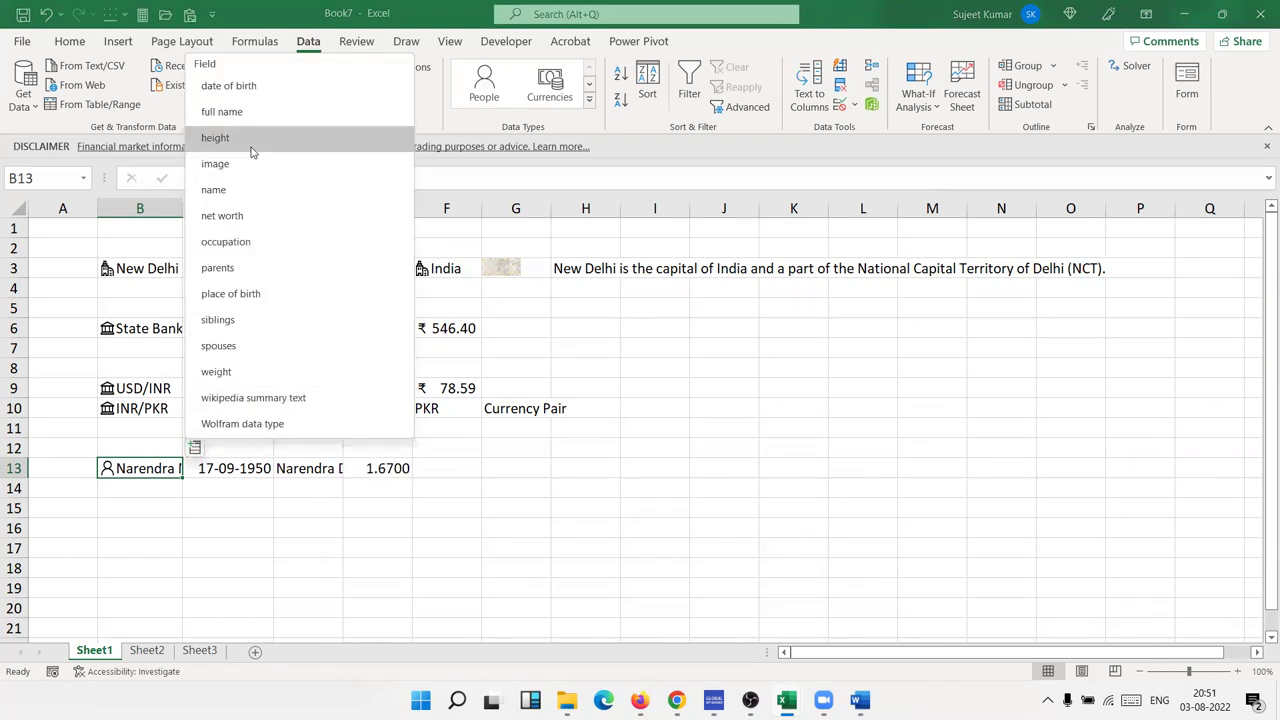
left_click(252, 164)
left_click(195, 448)
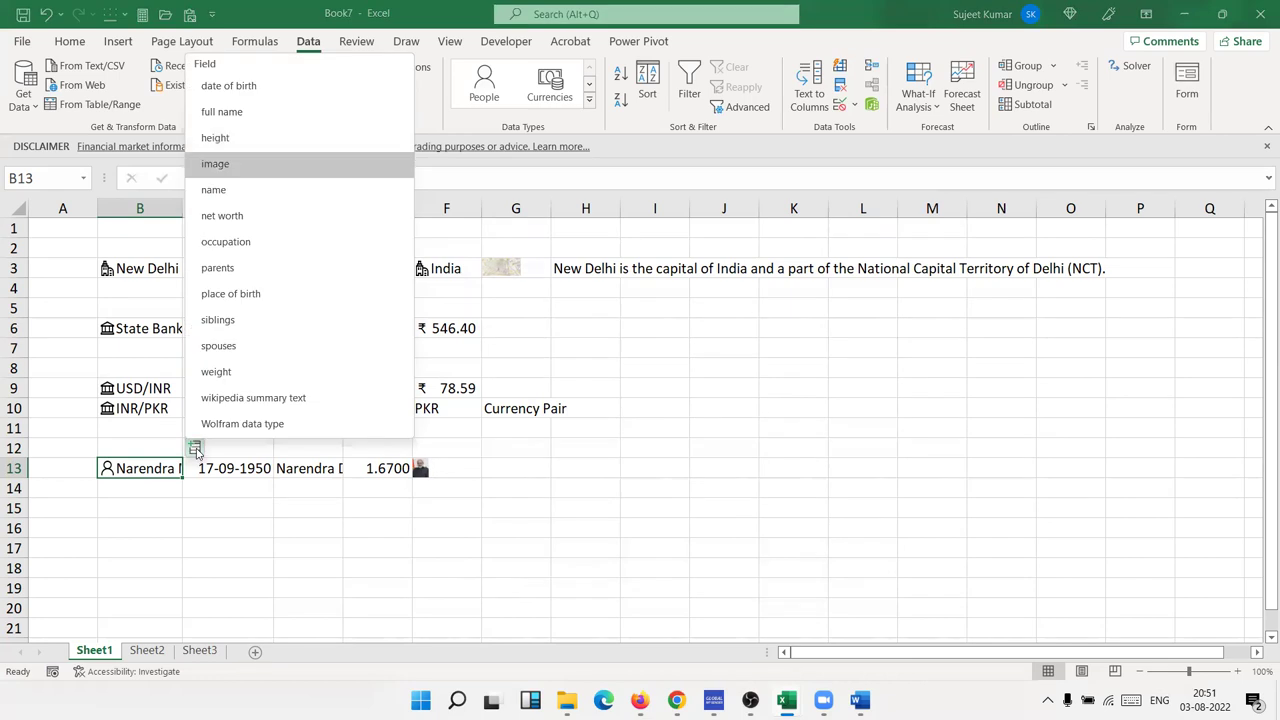
left_click(257, 216)
left_click(543, 206)
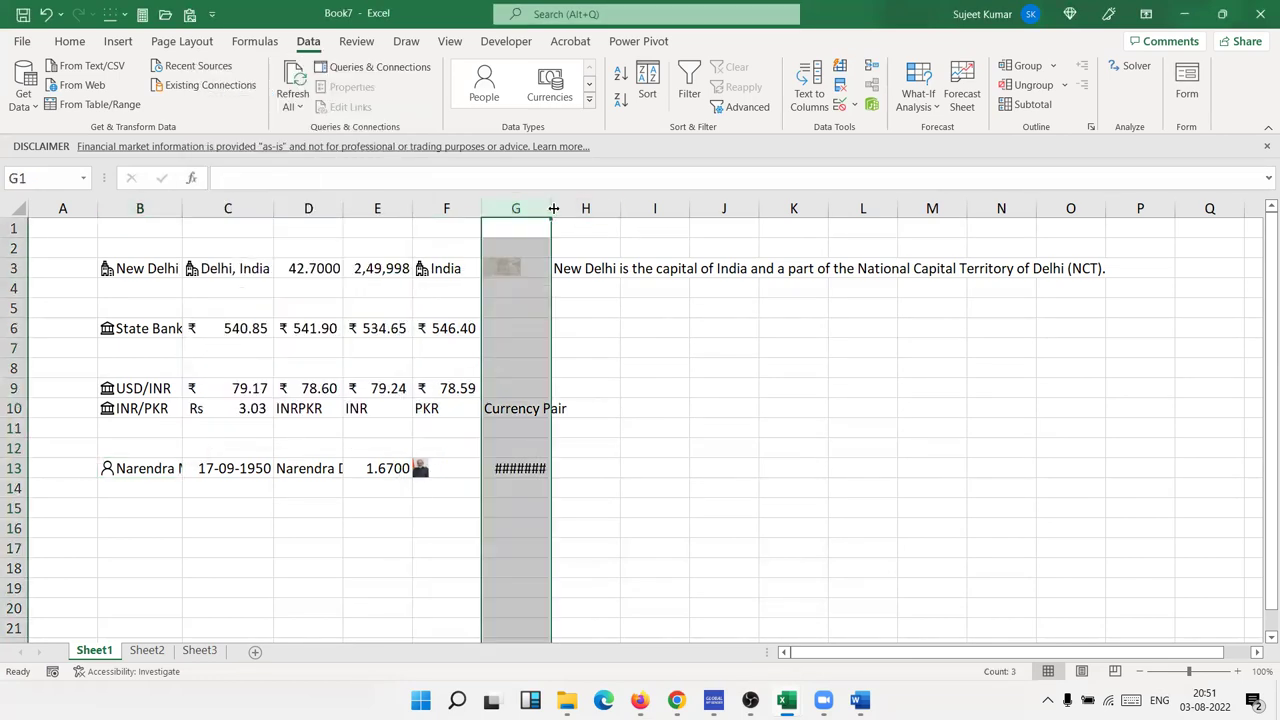
double_click(553, 207)
left_click(508, 520)
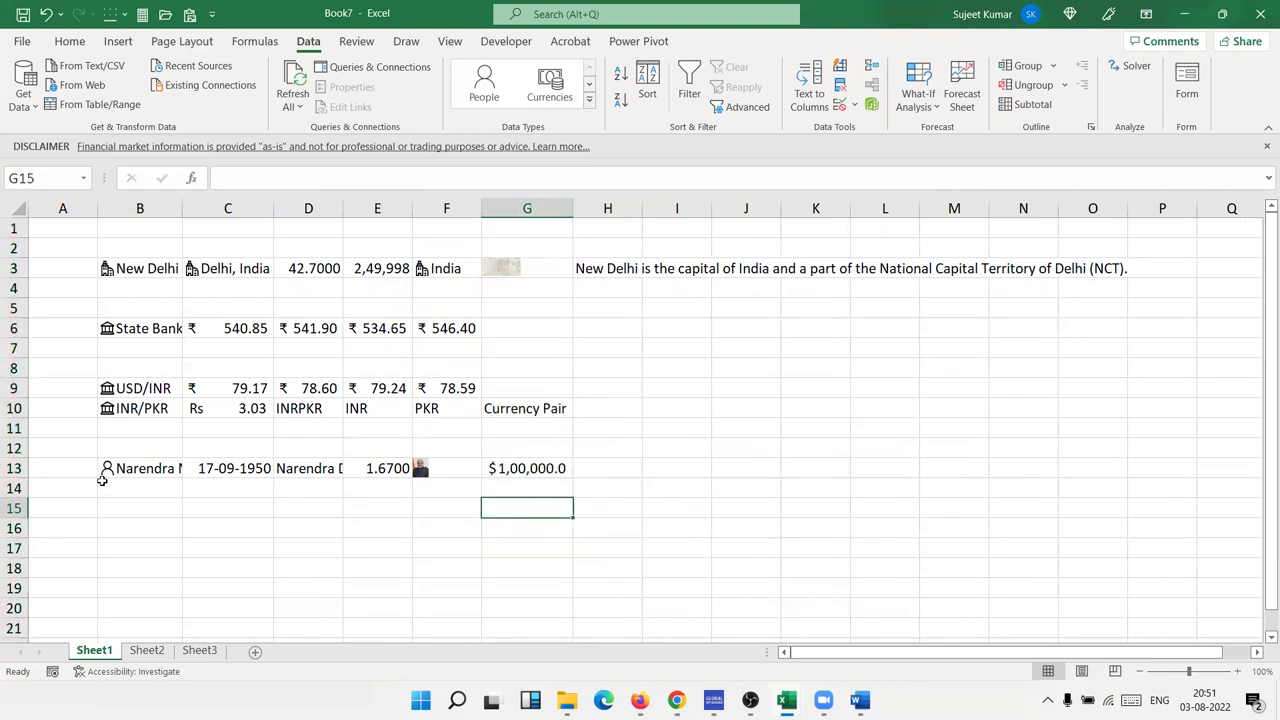
left_click(128, 465)
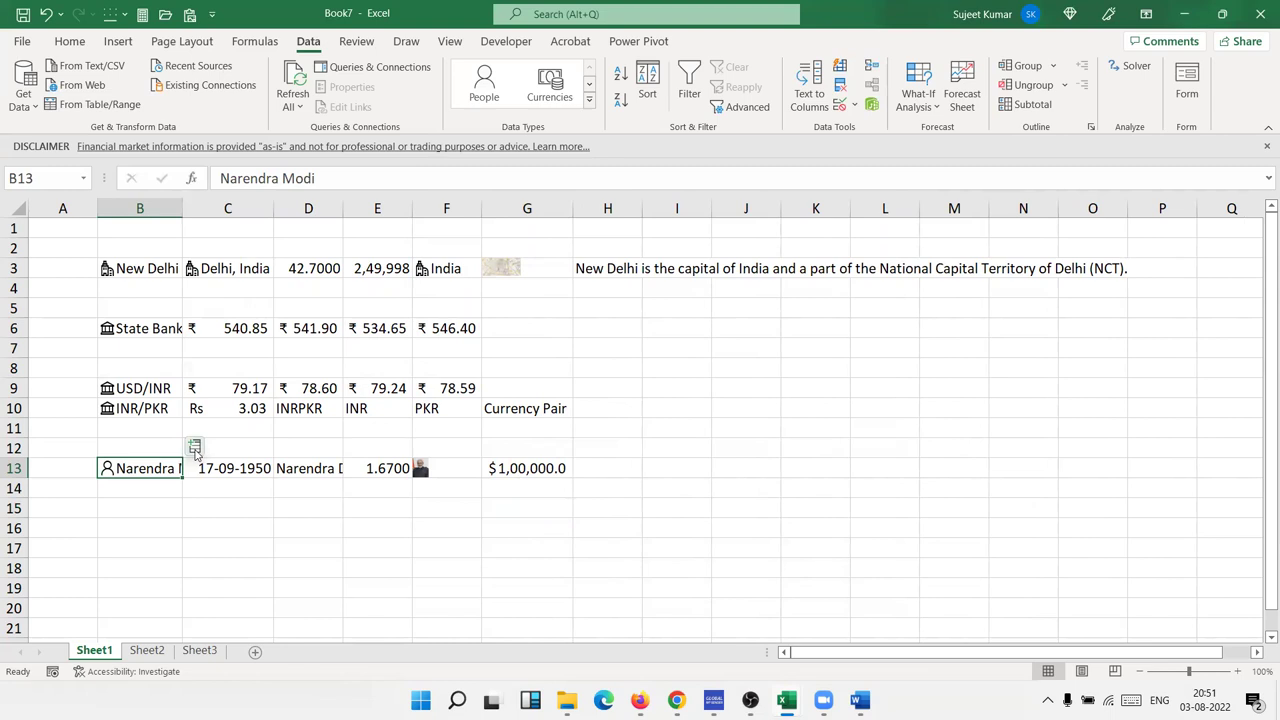
- Insert occupation 'politician', spouse, parents and place of birth Vadnagar into H13:K13
left_click(195, 448)
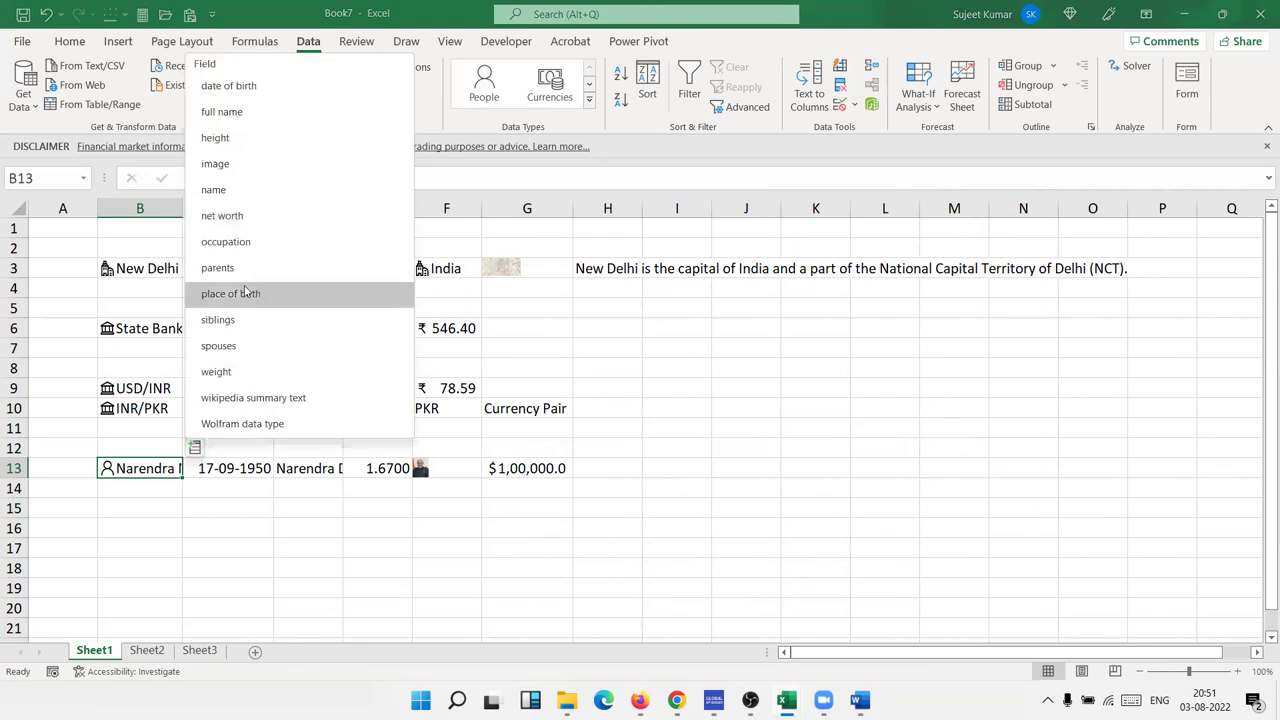
left_click(240, 245)
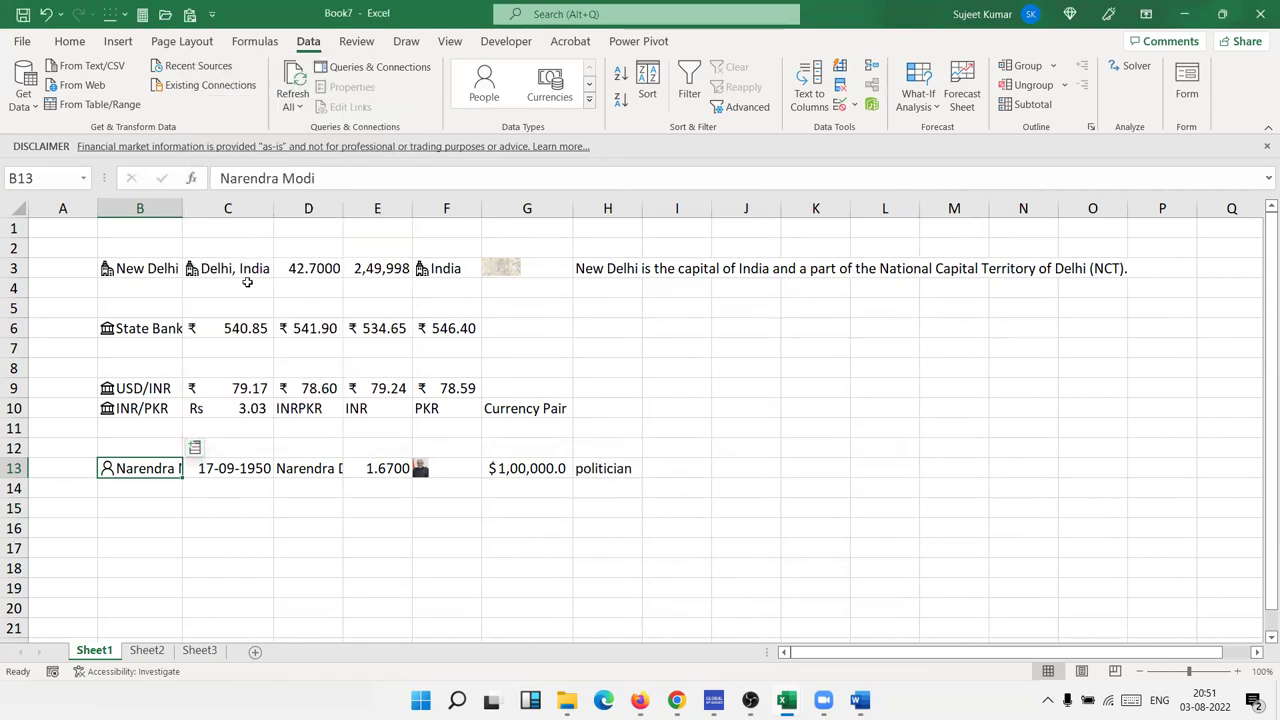
left_click(194, 448)
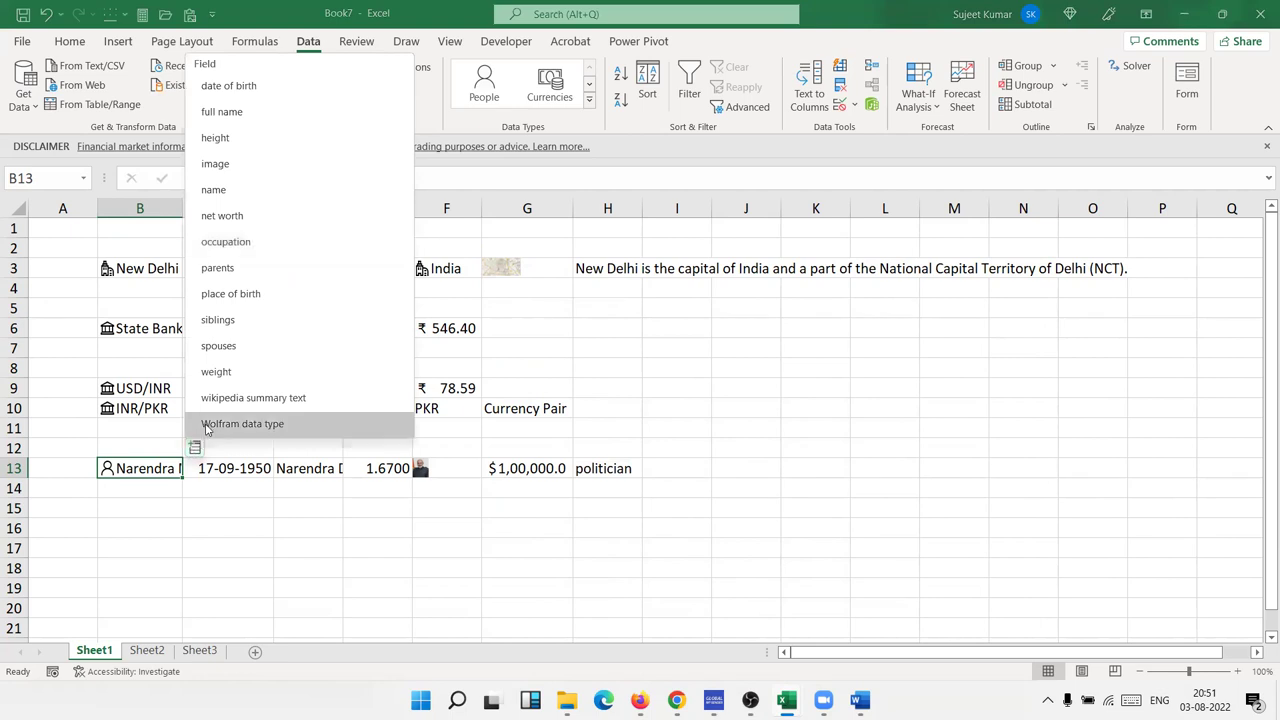
left_click(247, 347)
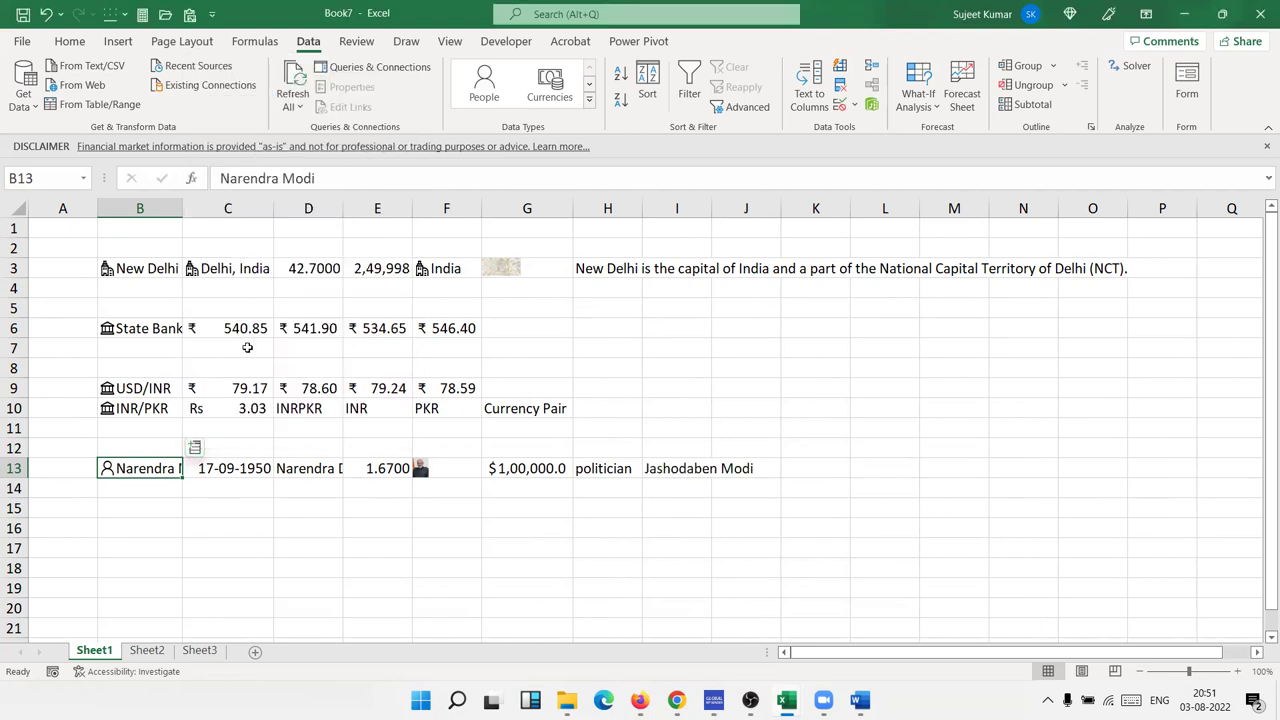
left_click(195, 448)
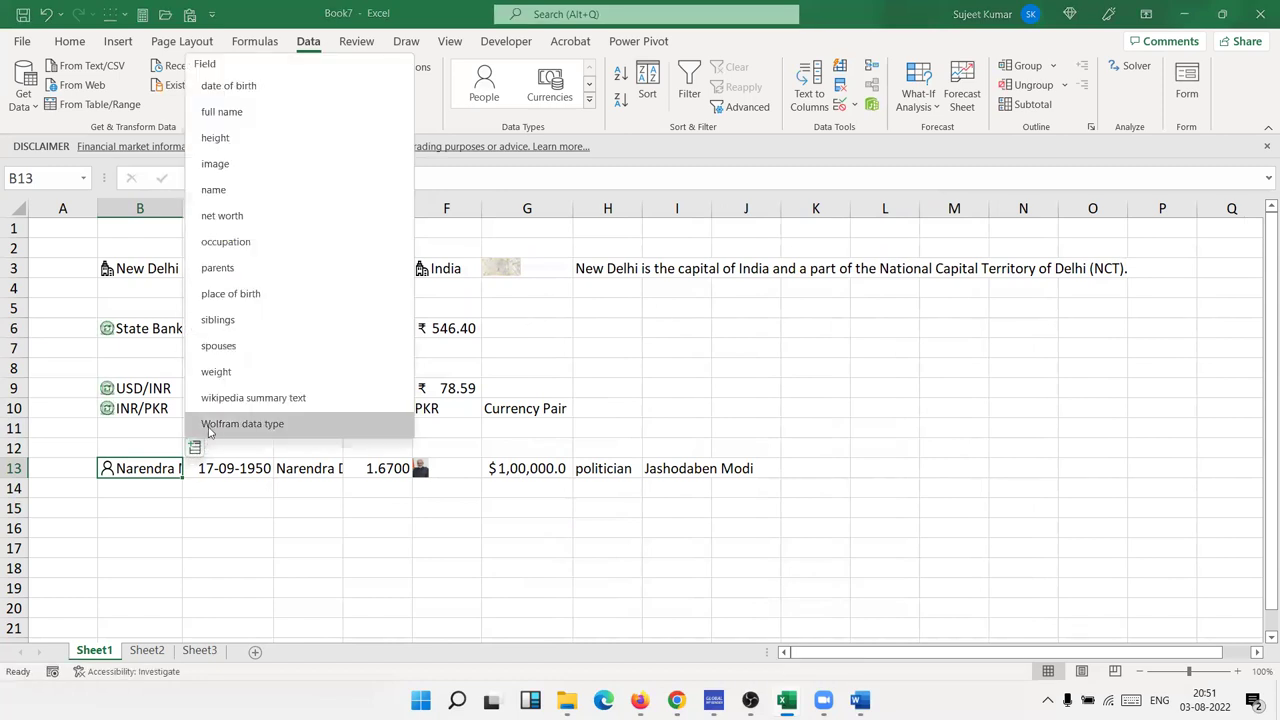
left_click(218, 270)
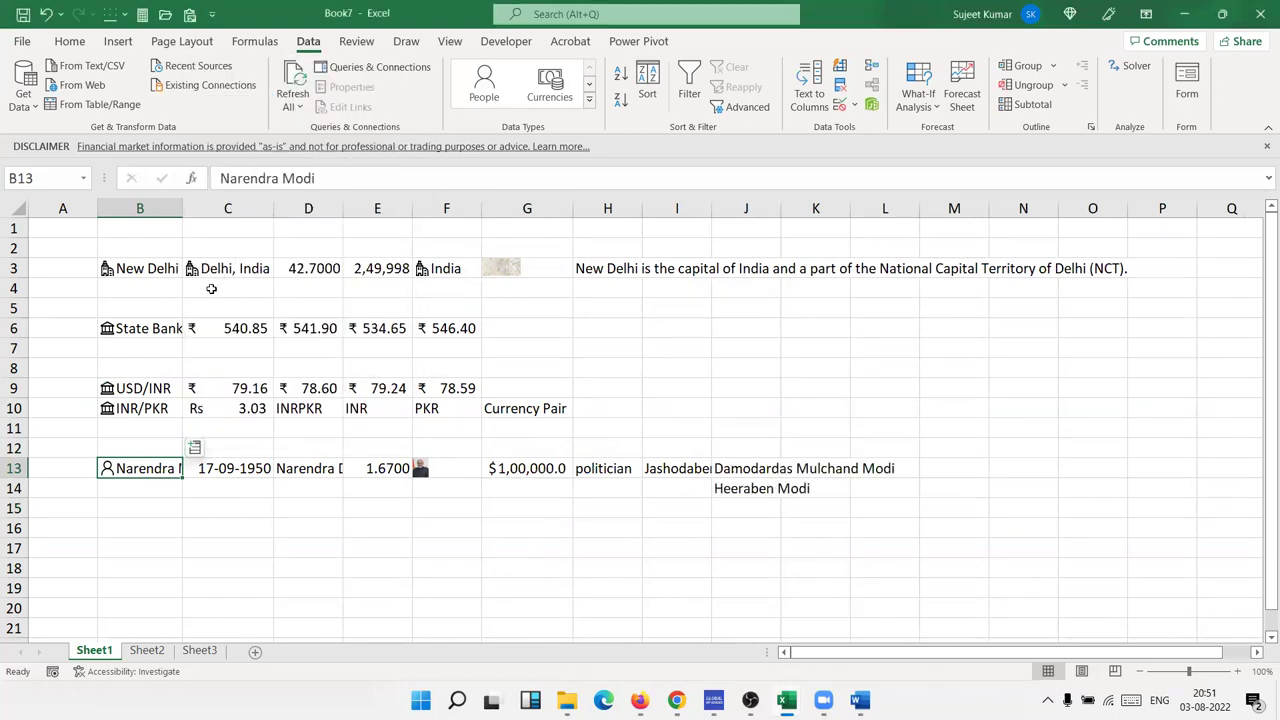
left_click(195, 448)
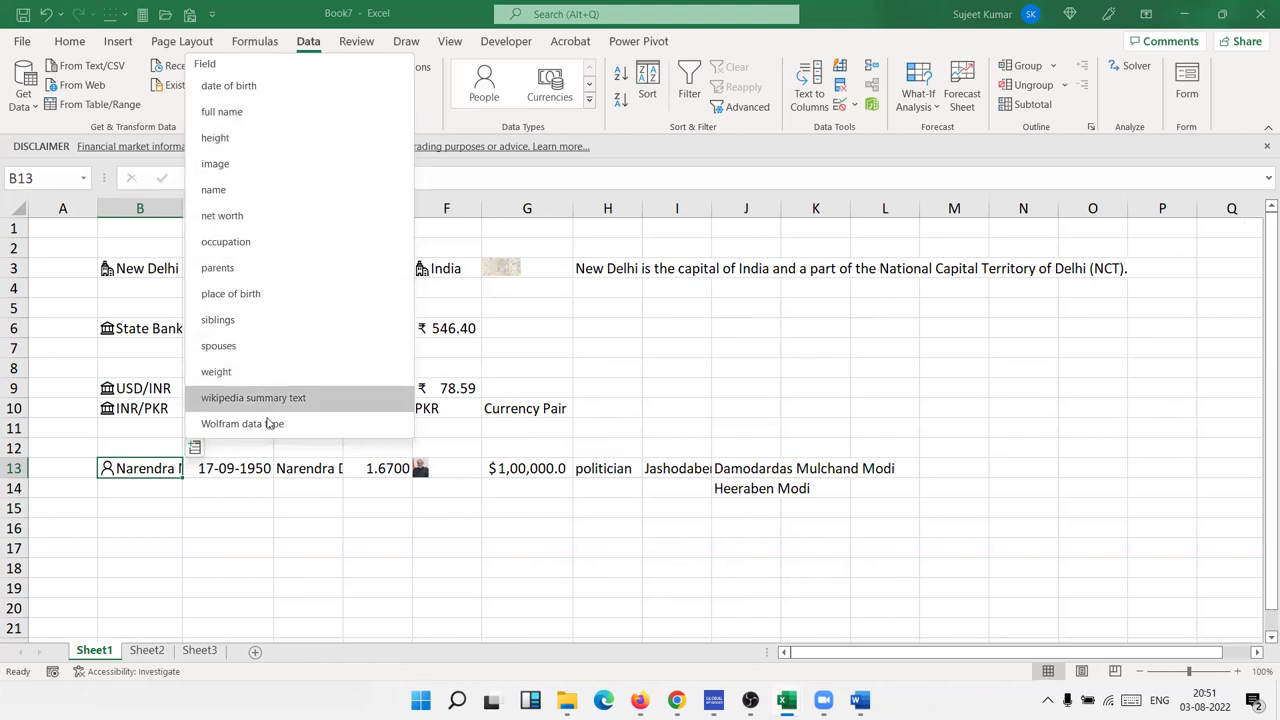
left_click(280, 295)
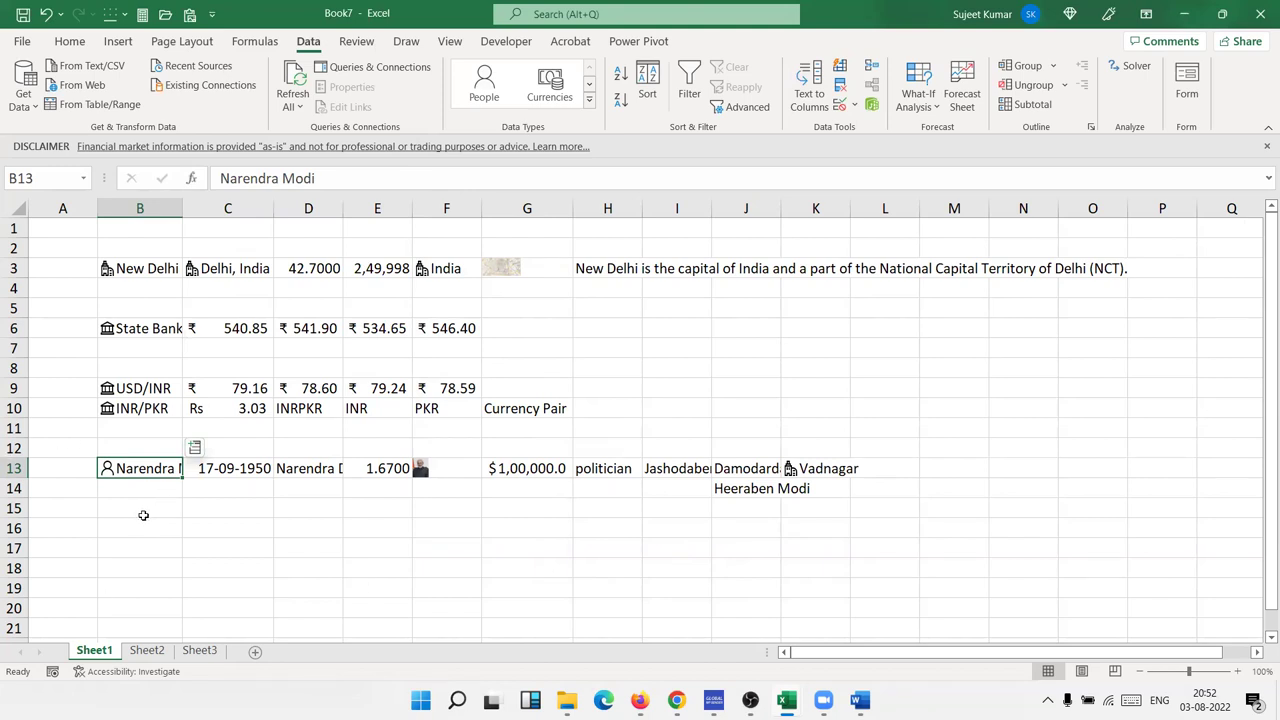
left_click(590, 104)
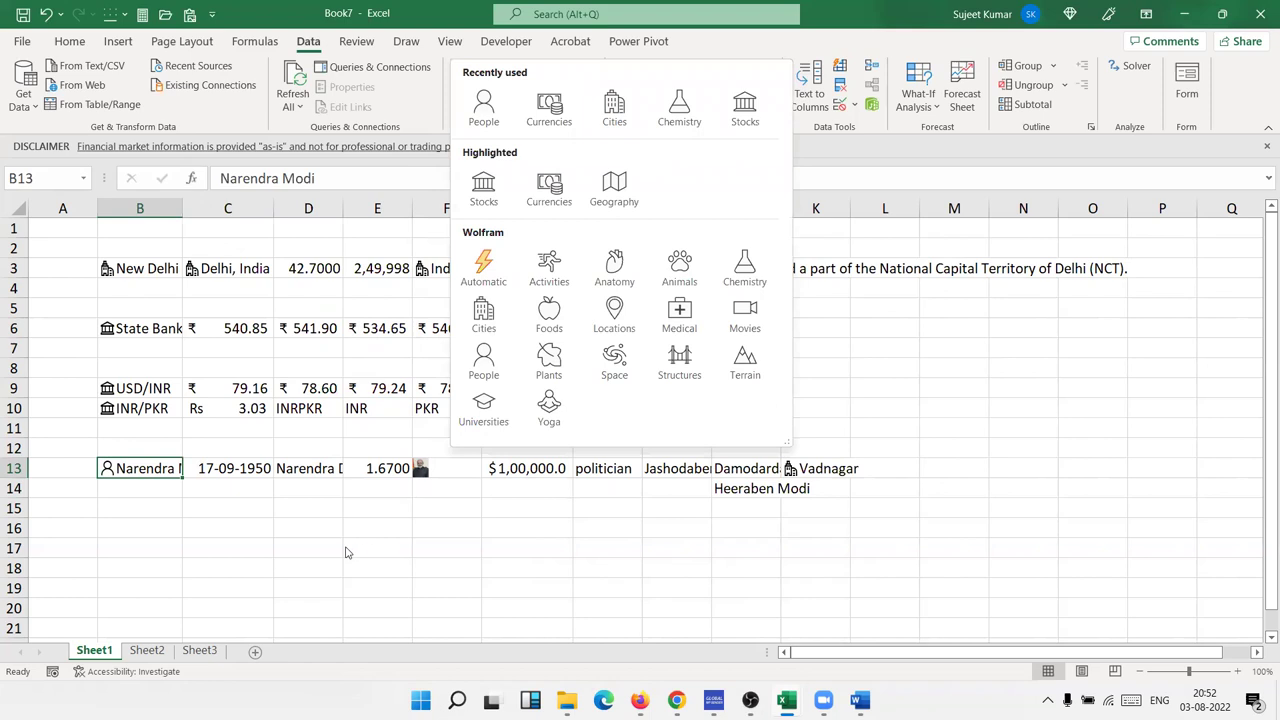
- Enter H2O in B16 and convert it to the Chemistry data type, displayed as water
left_click(142, 540)
left_click(126, 521)
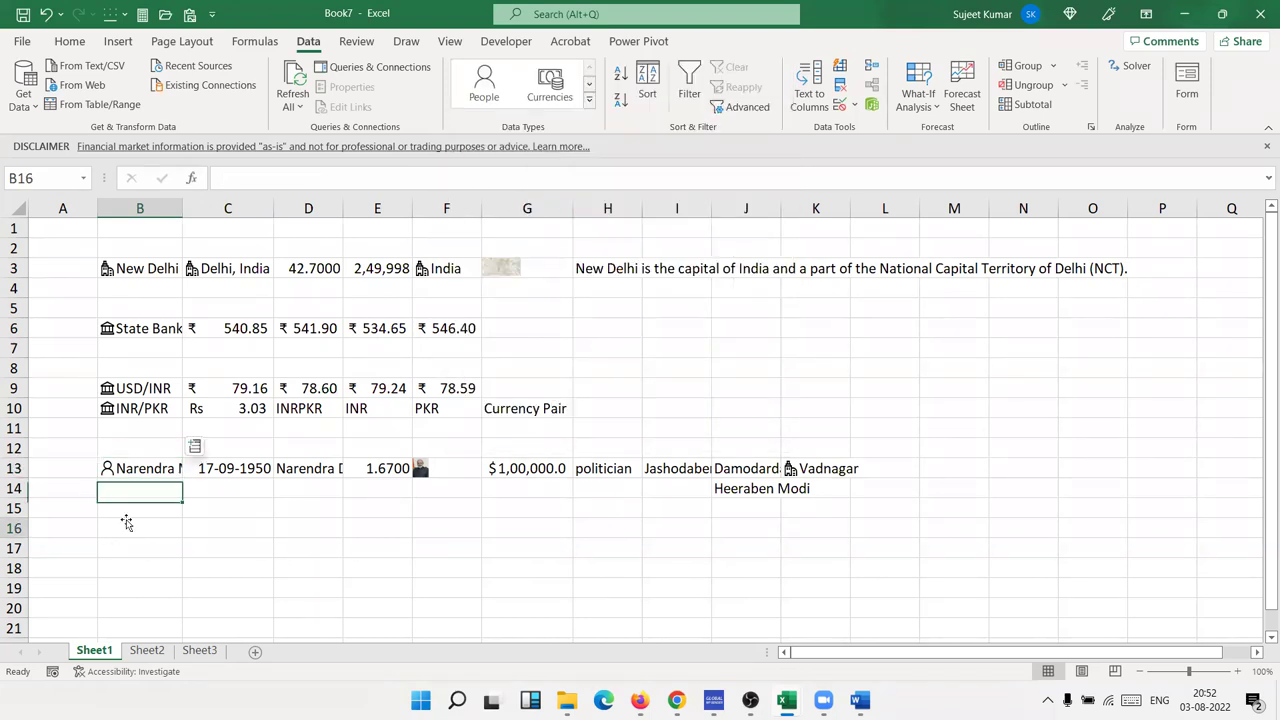
type("H2")
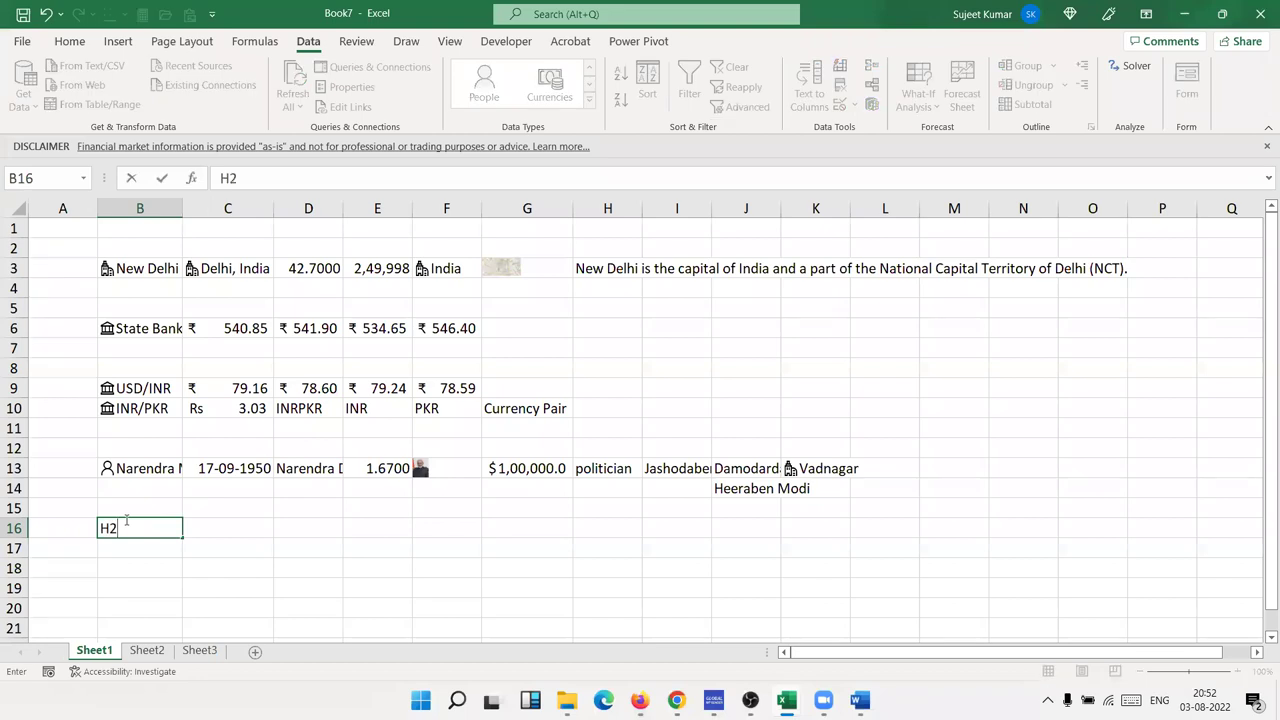
type("O")
key("ctrl+Return")
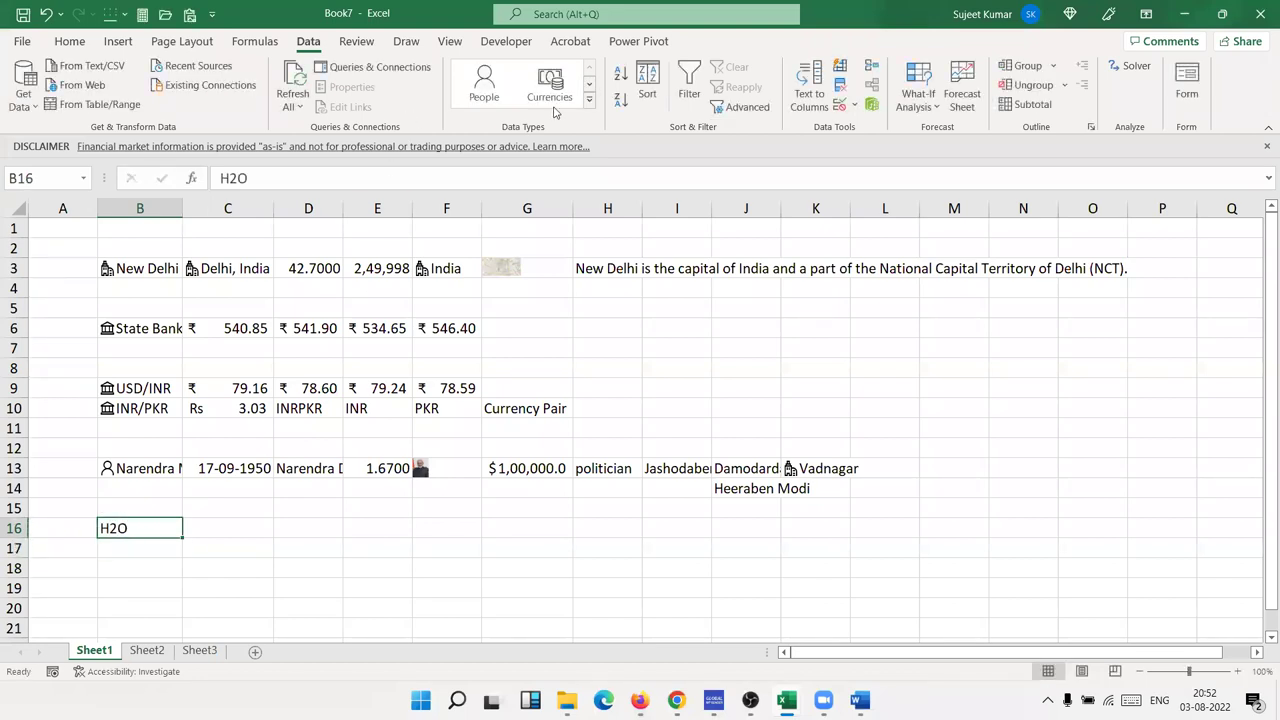
left_click(589, 99)
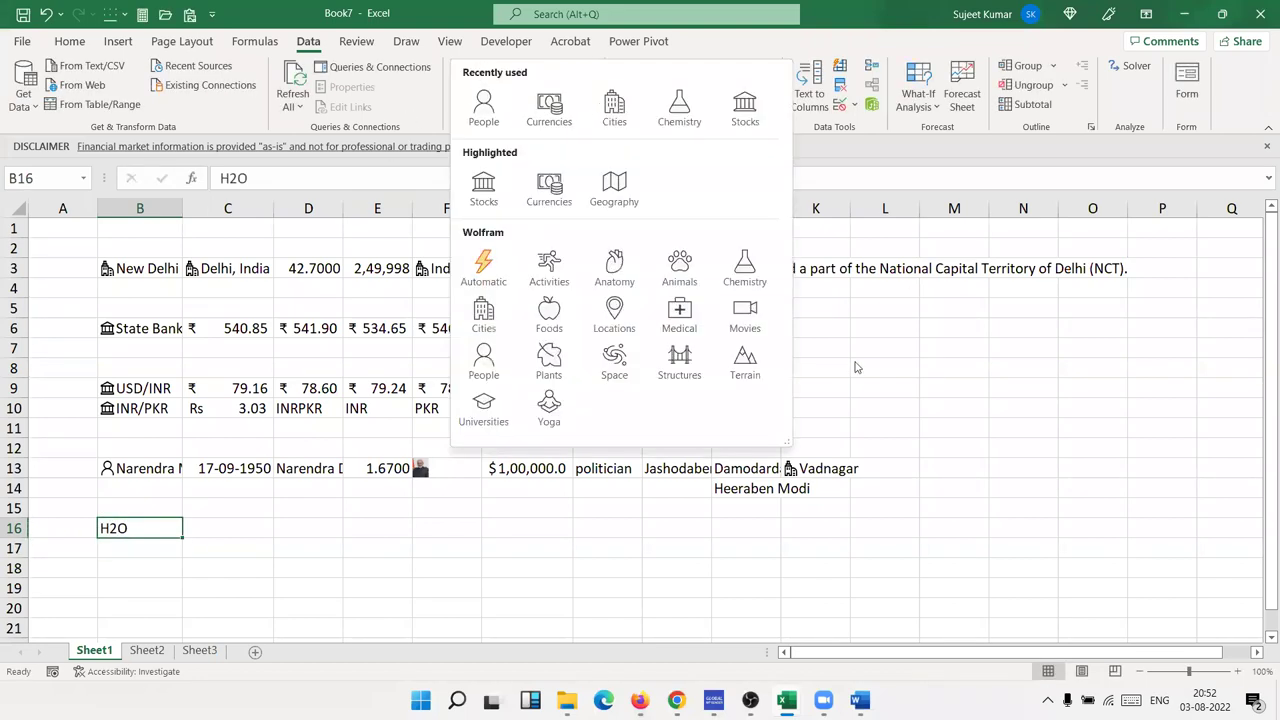
left_click(762, 284)
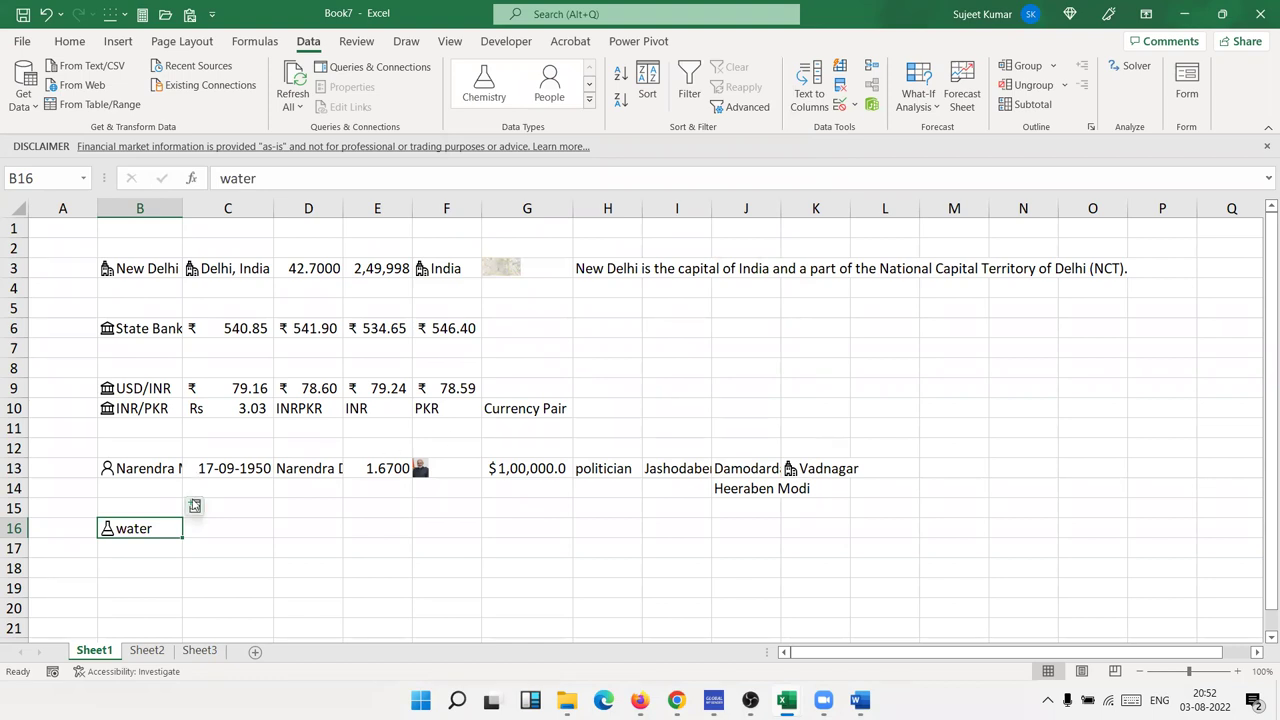
- Insert water's 3D structure, formula string and element types beside B16
left_click(195, 507)
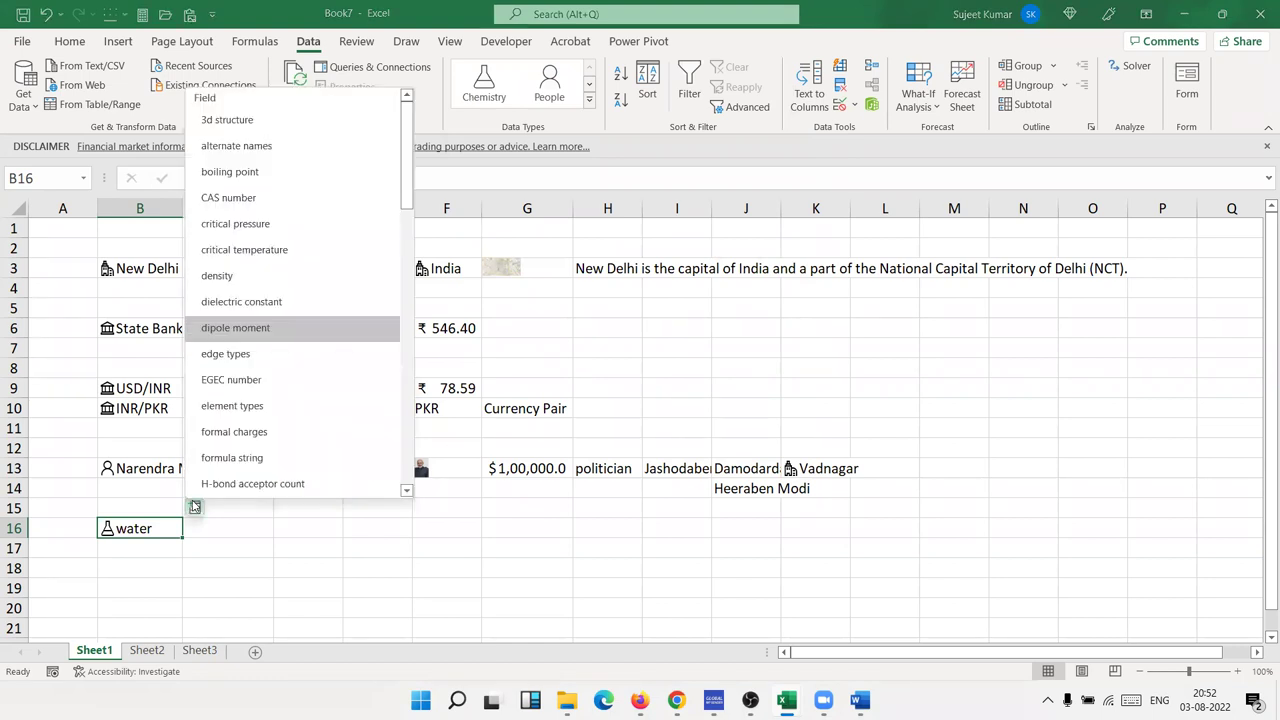
left_click(300, 118)
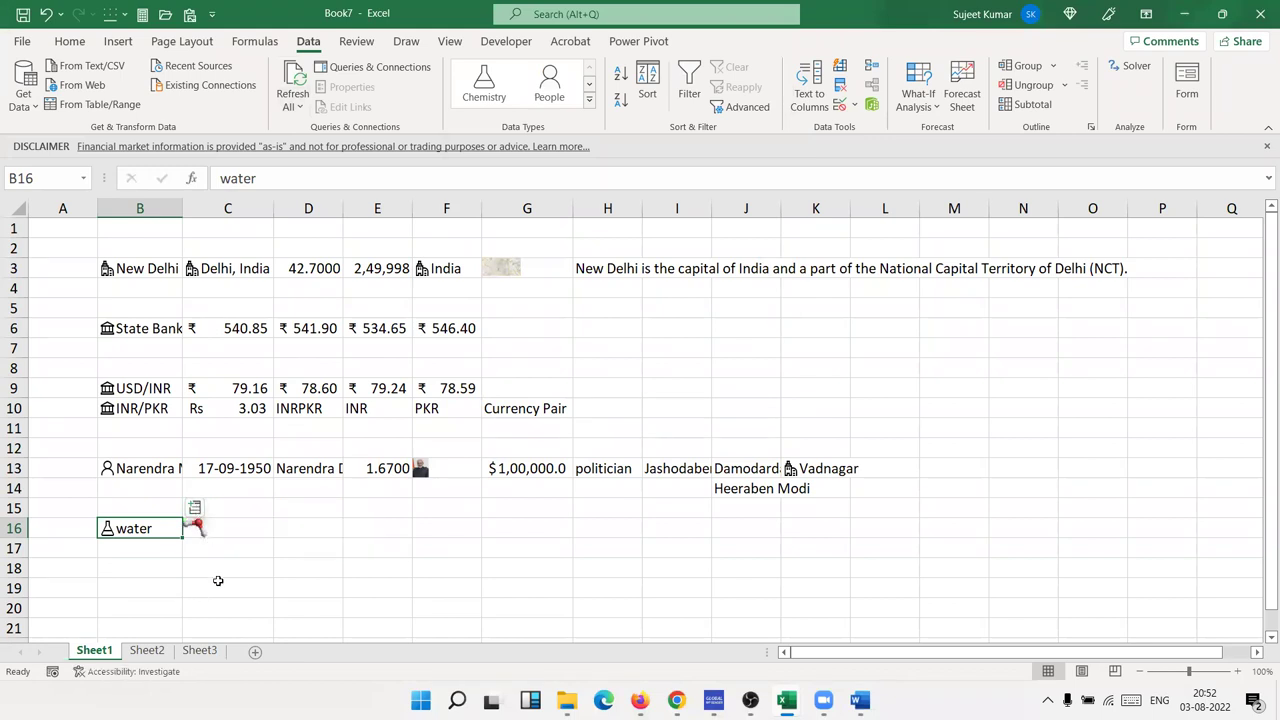
left_click(195, 507)
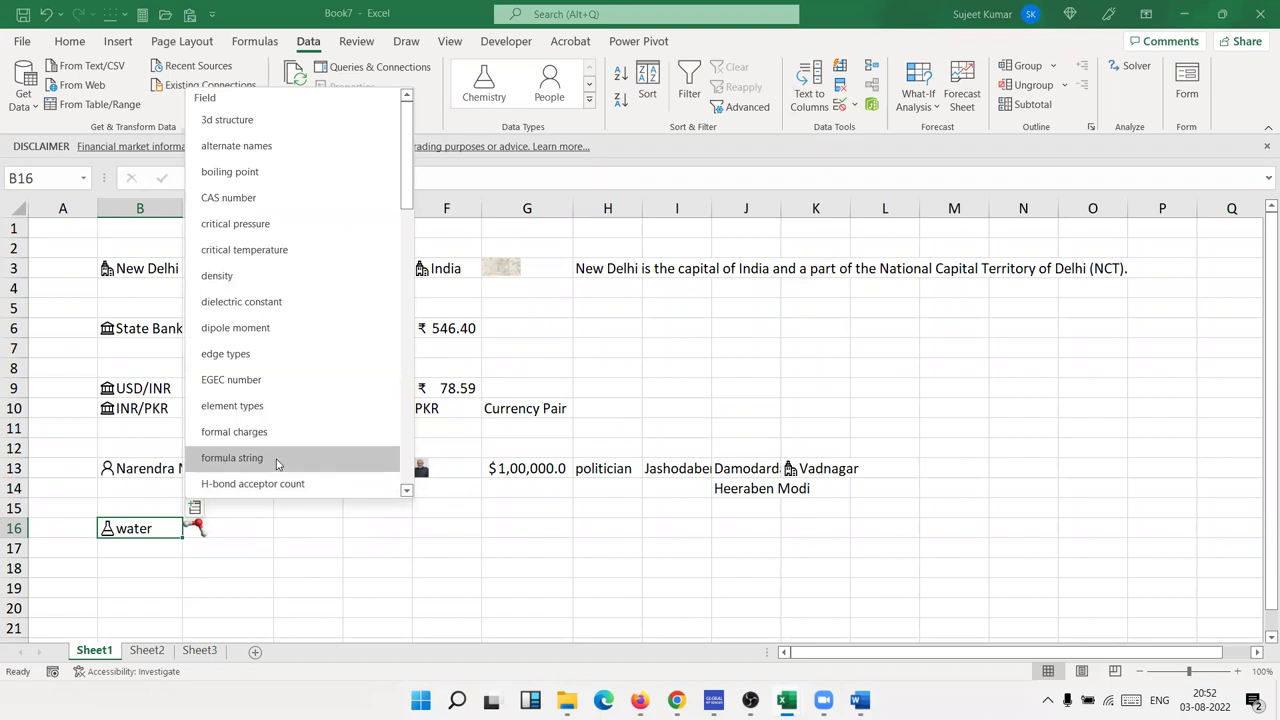
left_click(277, 457)
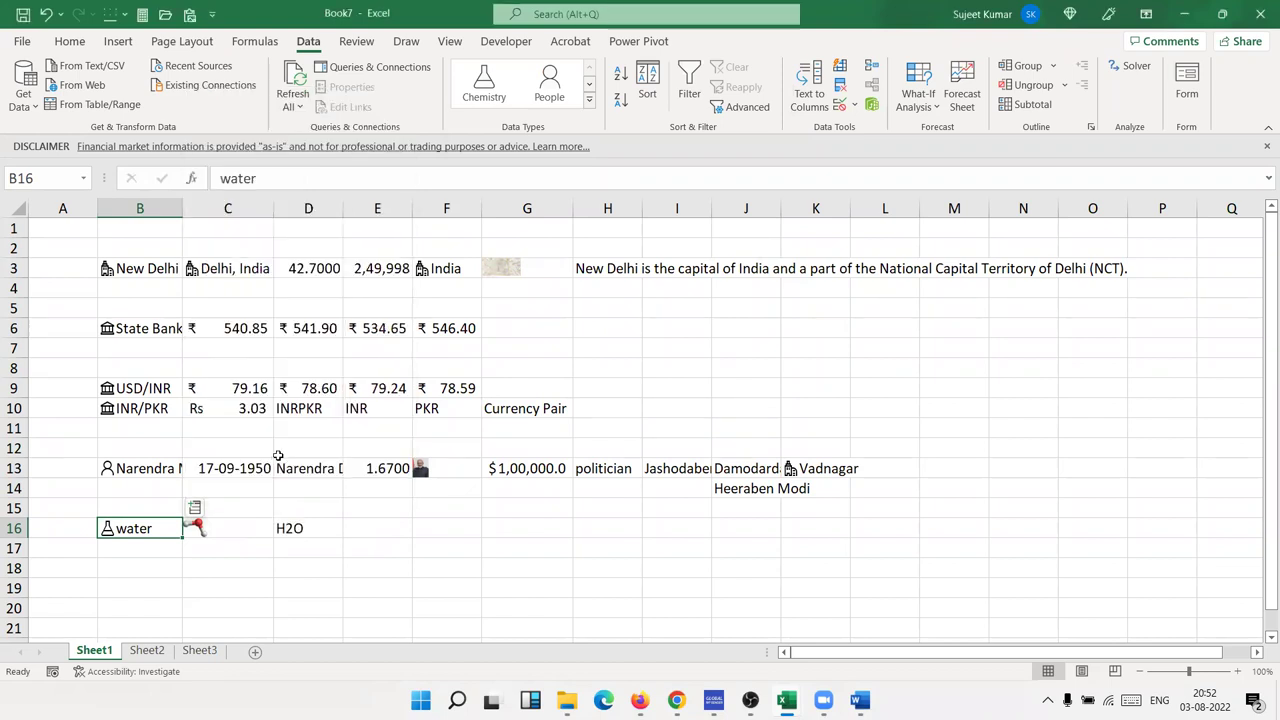
left_click(196, 510)
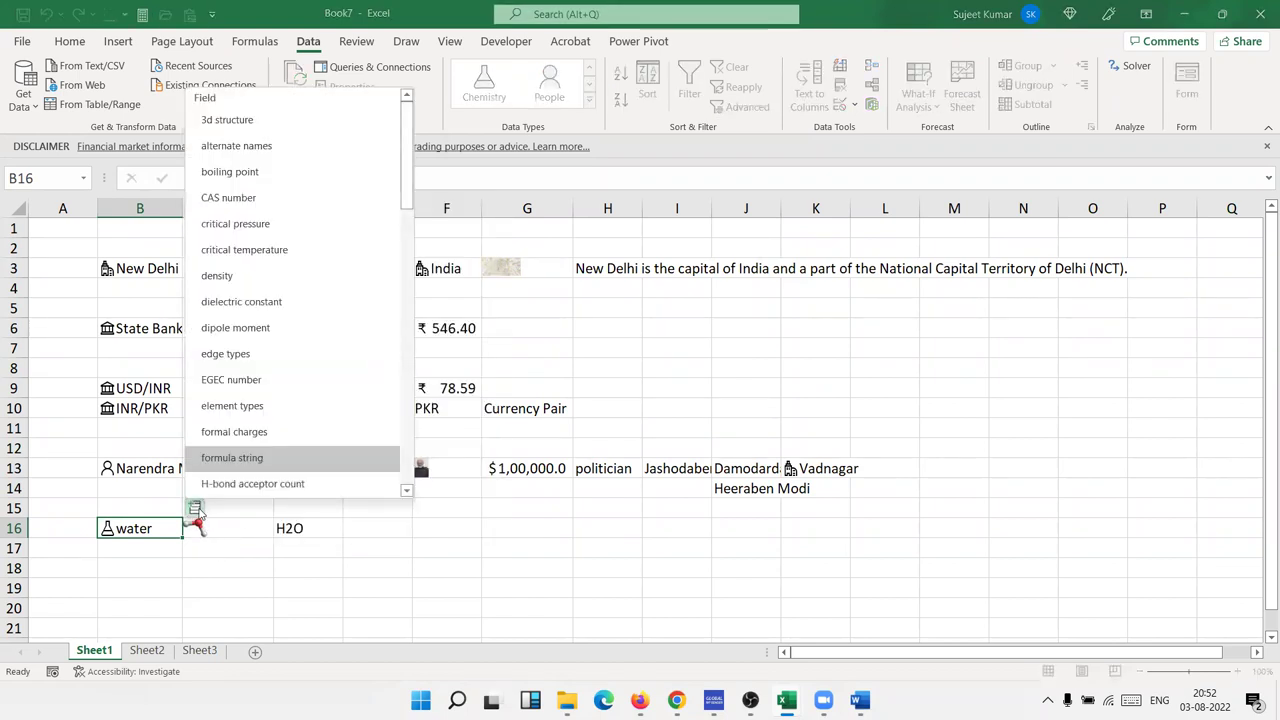
left_click(240, 408)
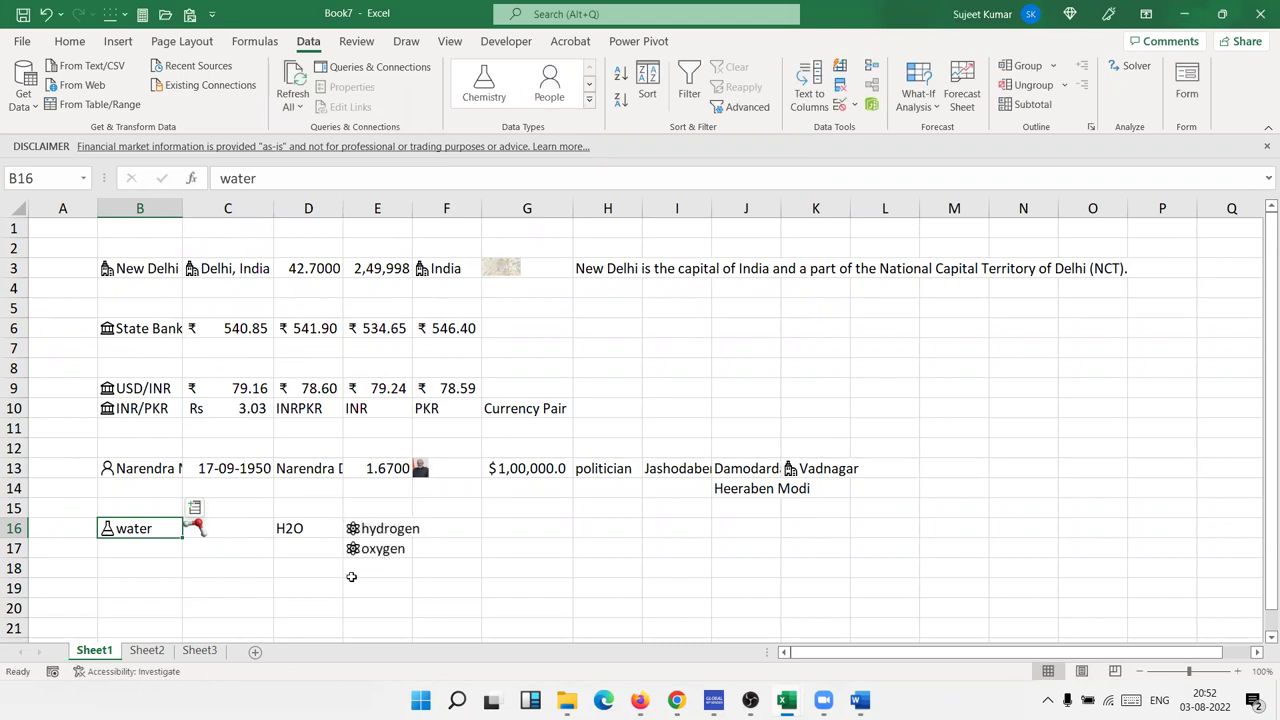
- Add another formula value and water's surface tension 0.0728 to row 16
left_click(195, 509)
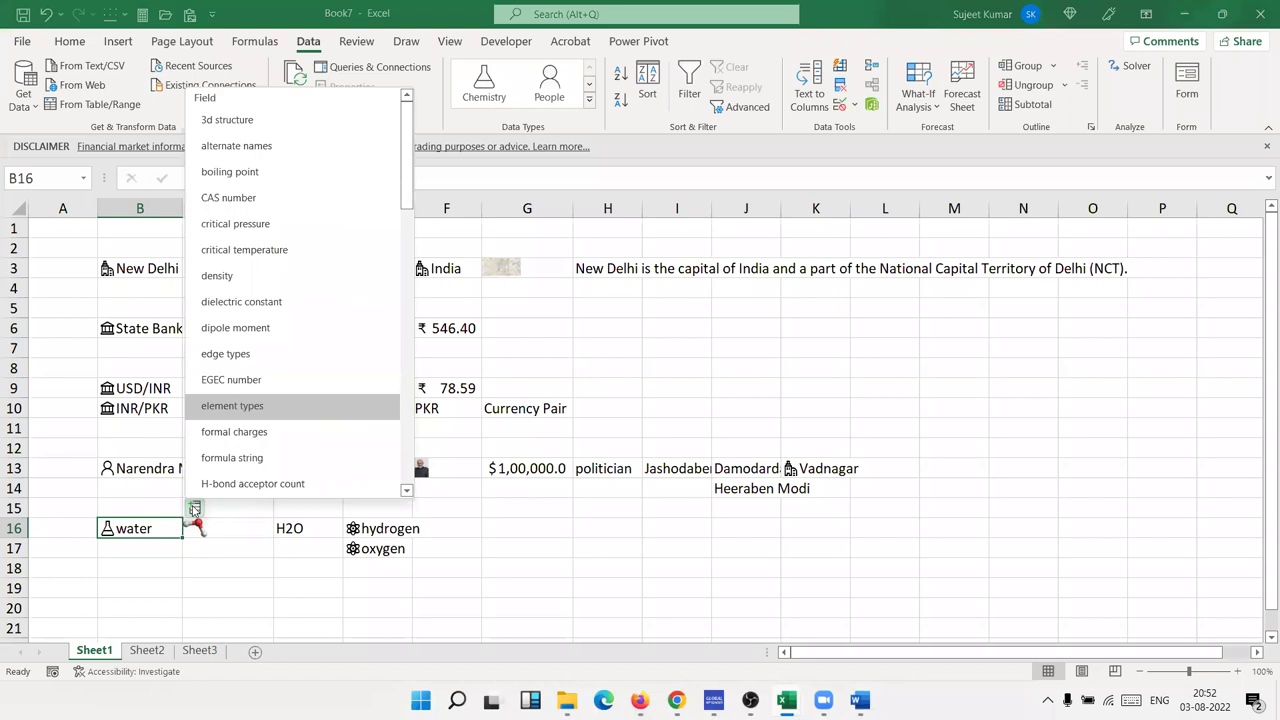
left_click(352, 455)
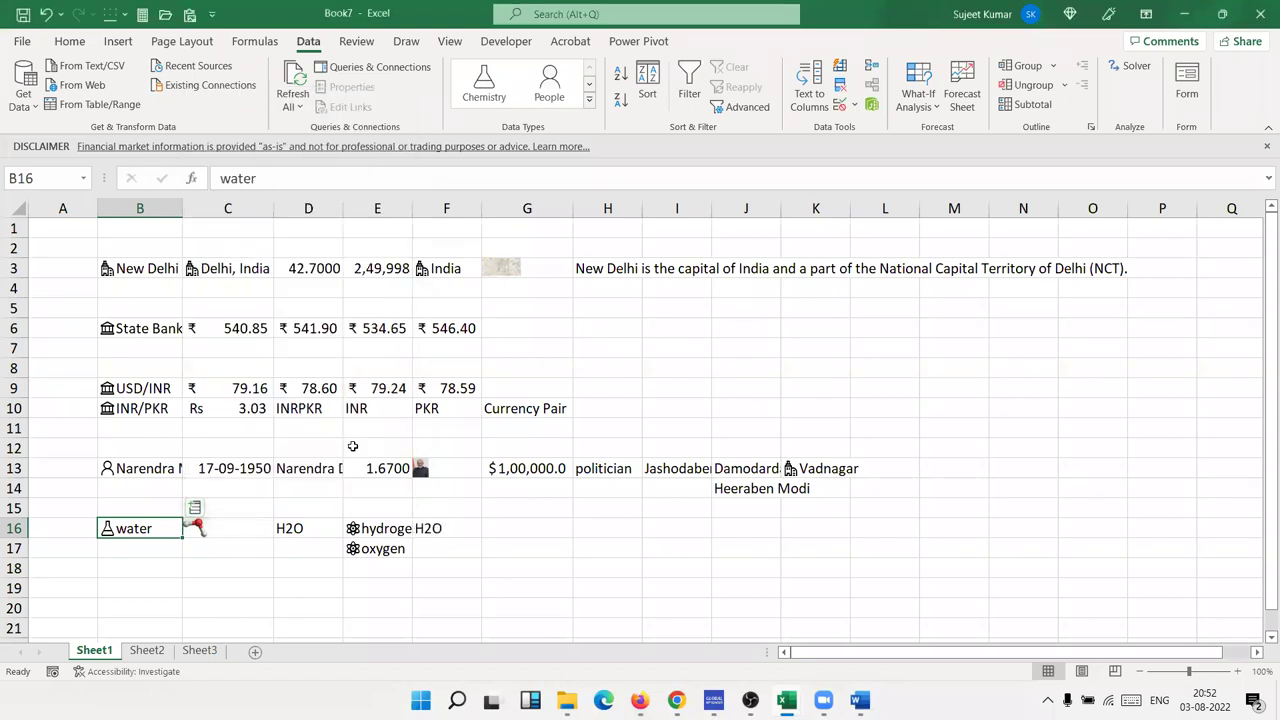
left_click(195, 509)
scroll(268, 474, "down", 3)
scroll(270, 478, "down", 3)
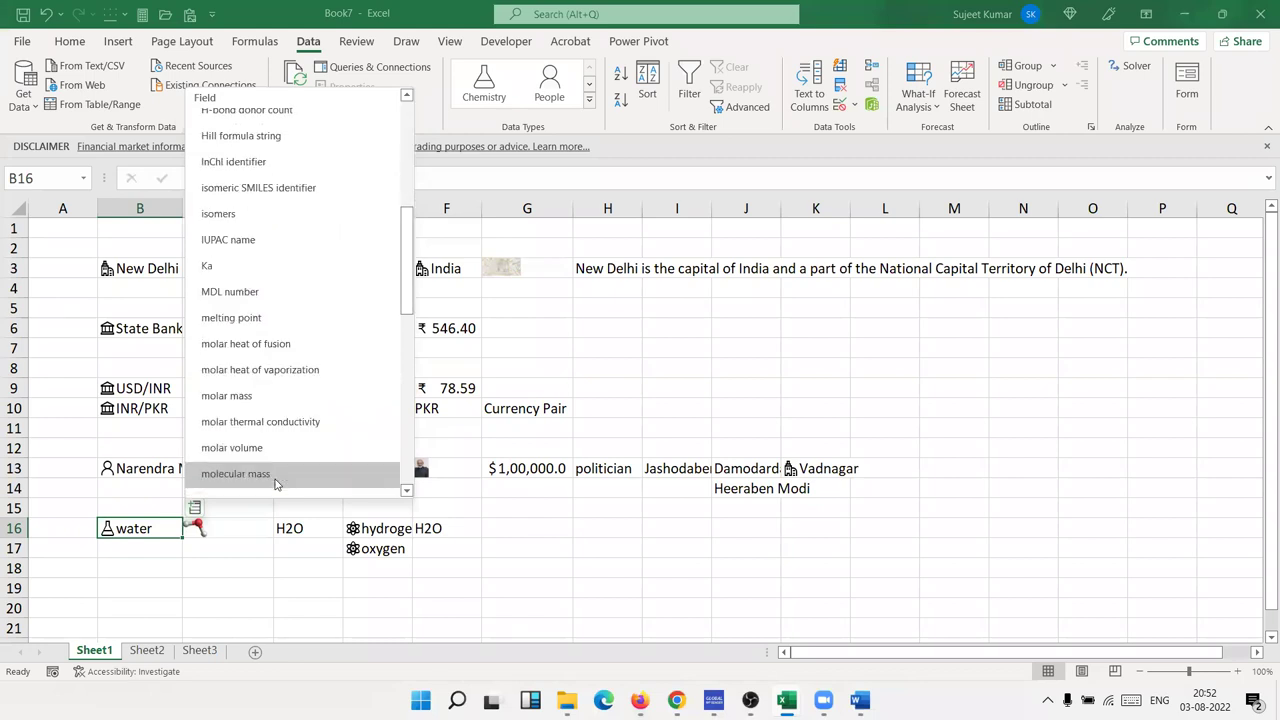
scroll(274, 482, "down", 3)
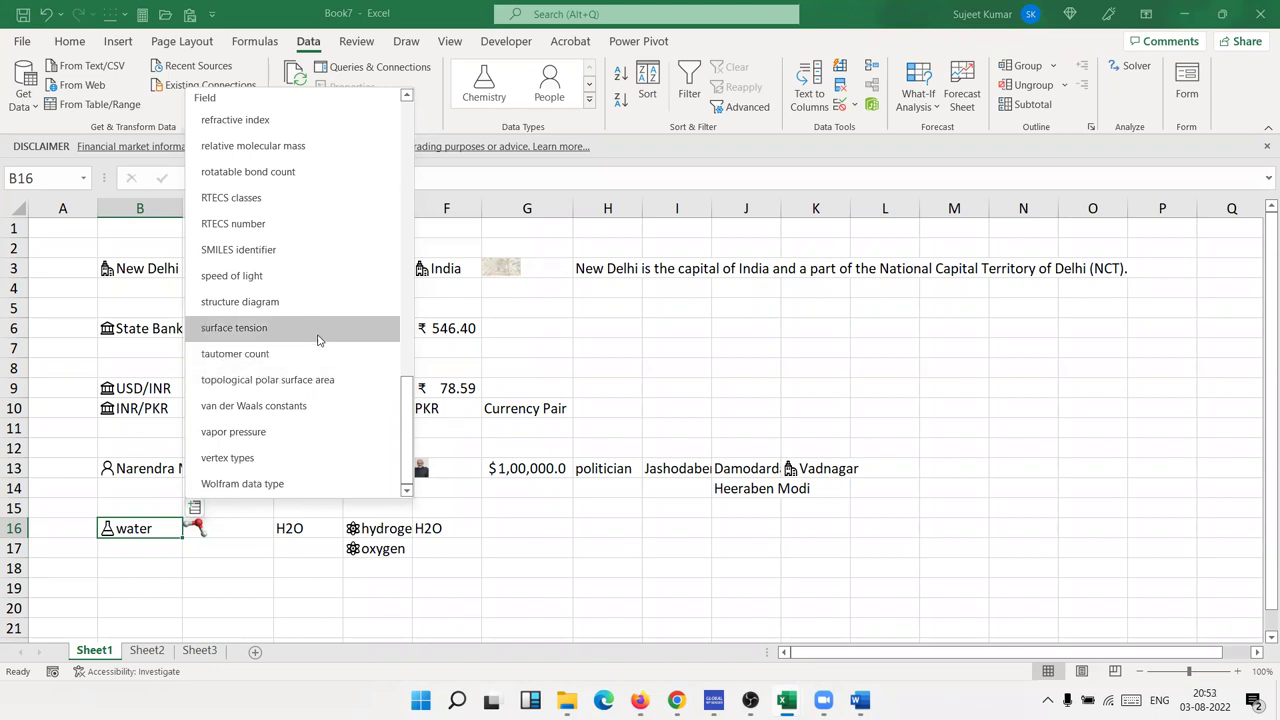
left_click(318, 330)
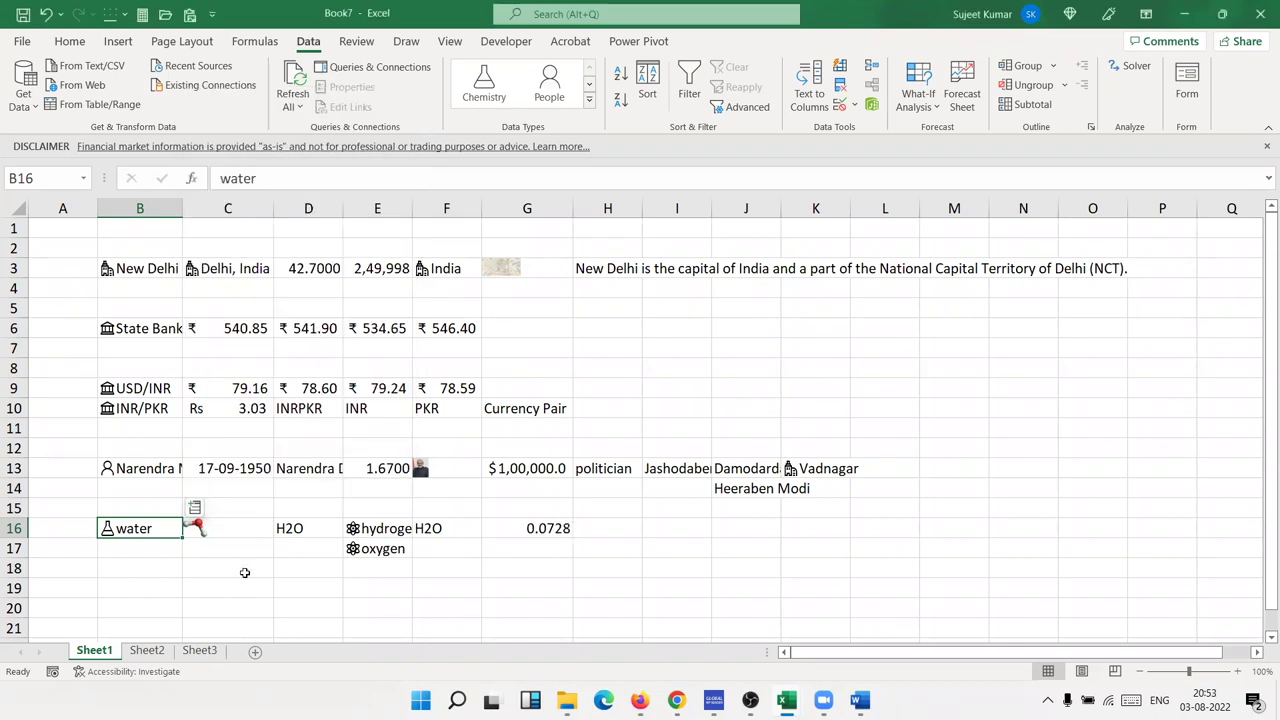
left_click(116, 570)
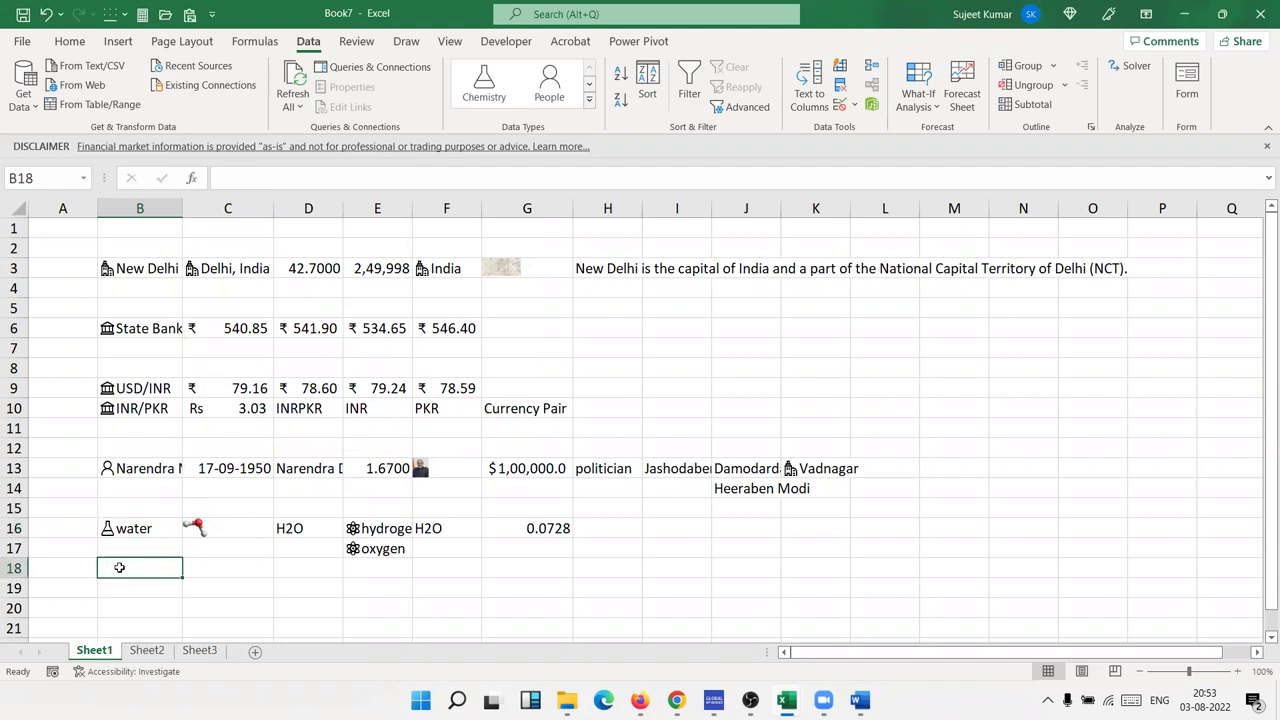
scroll(118, 565, "down", 3)
- Enter Dog in B19 and convert it to the Animals data type
left_click(120, 394)
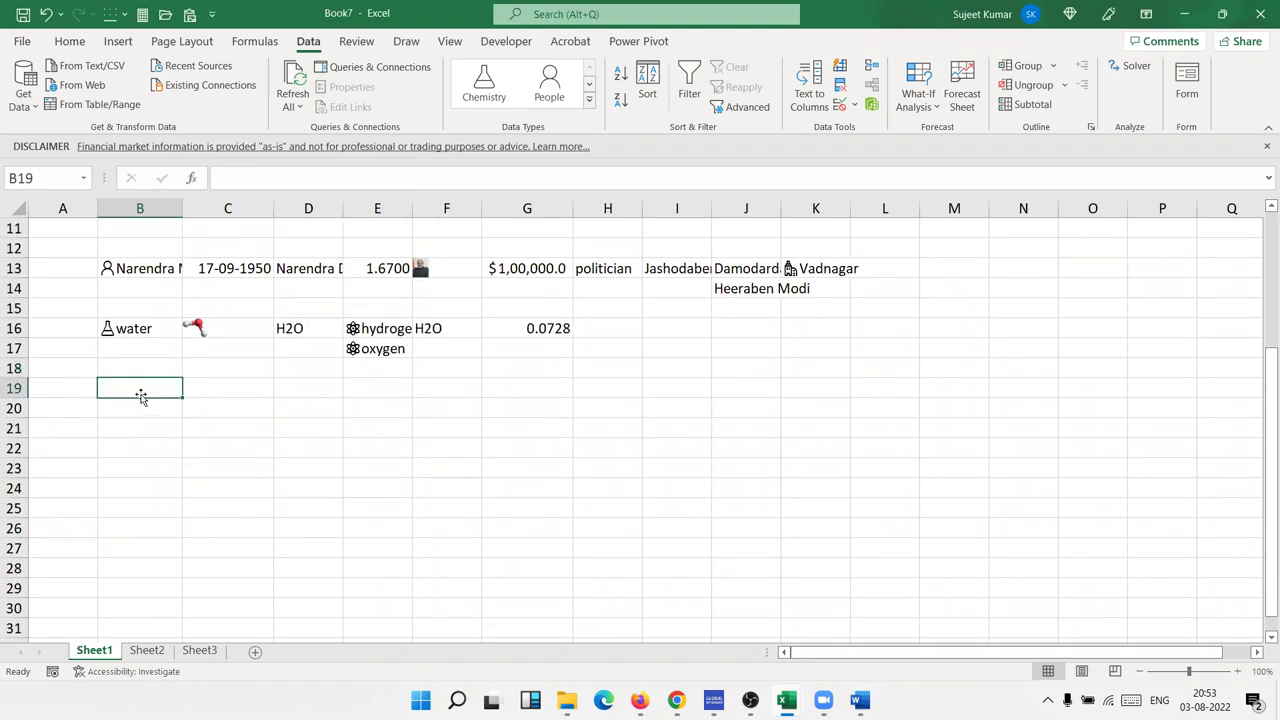
type("Dog")
key("Return")
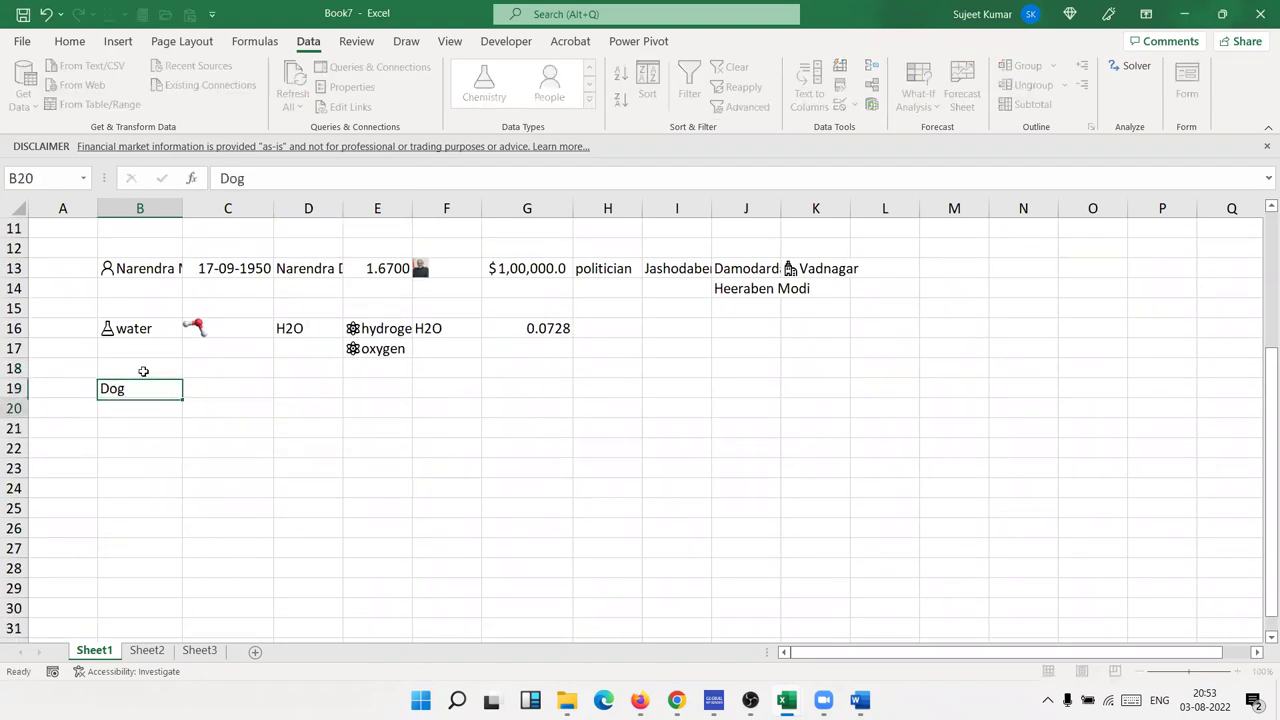
key("Up")
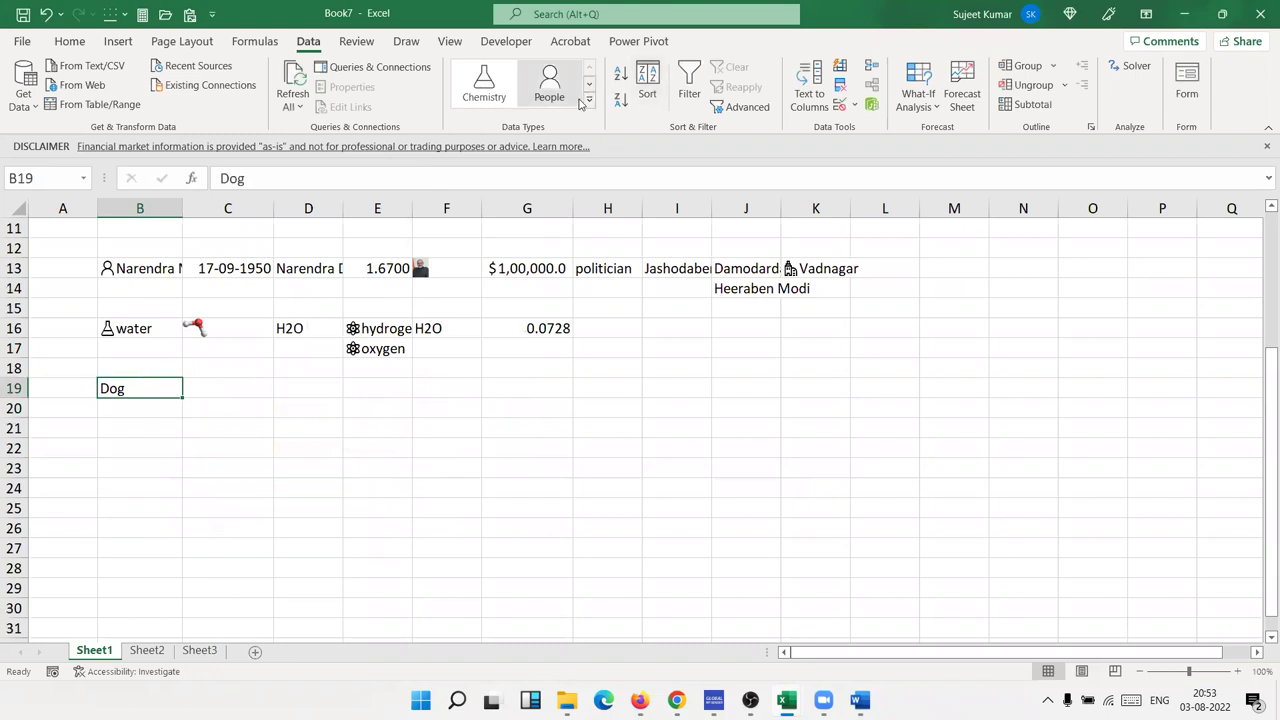
left_click(589, 99)
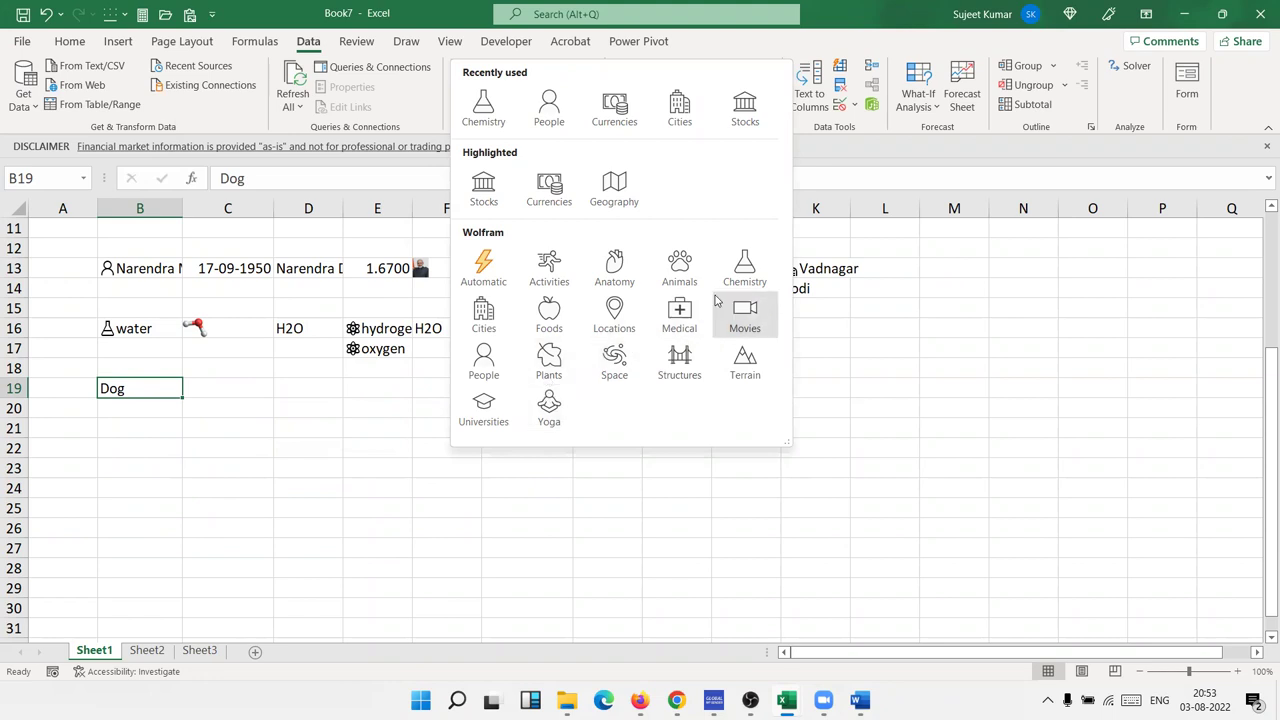
left_click(680, 266)
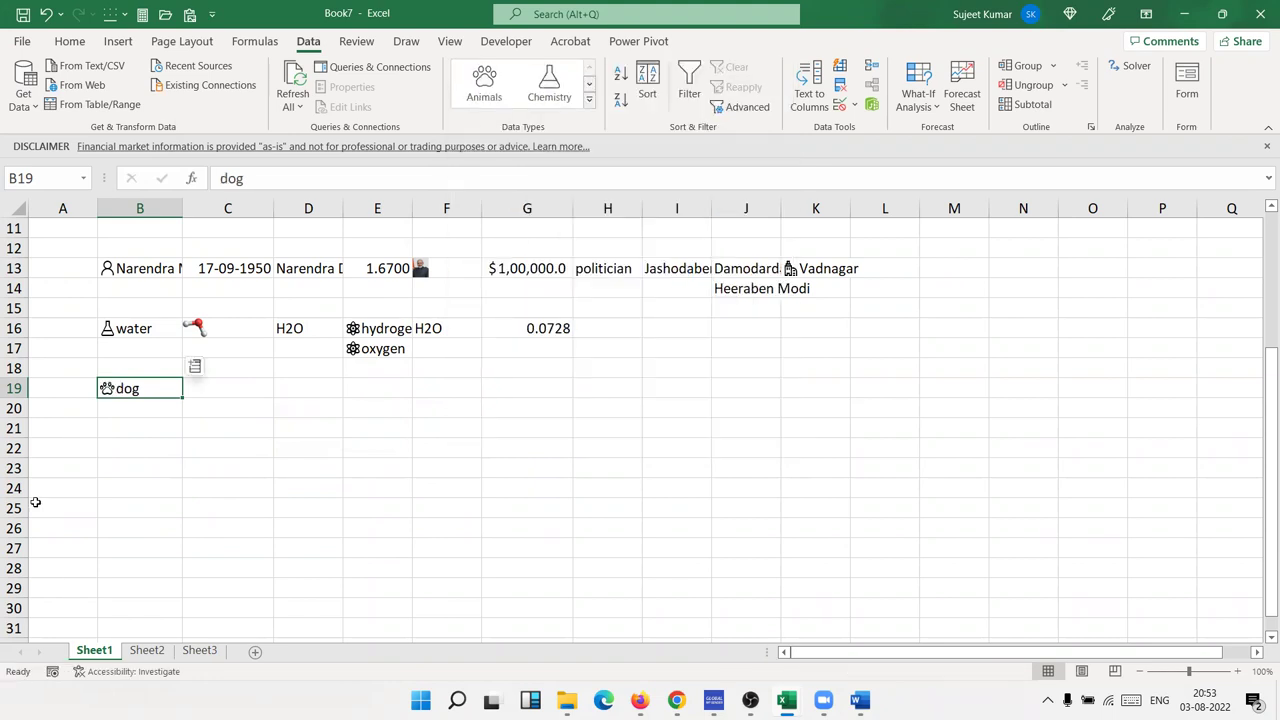
- Insert the dog's family, image, kingdom 'animals' and name 'dog' into C19:F19
left_click(197, 367)
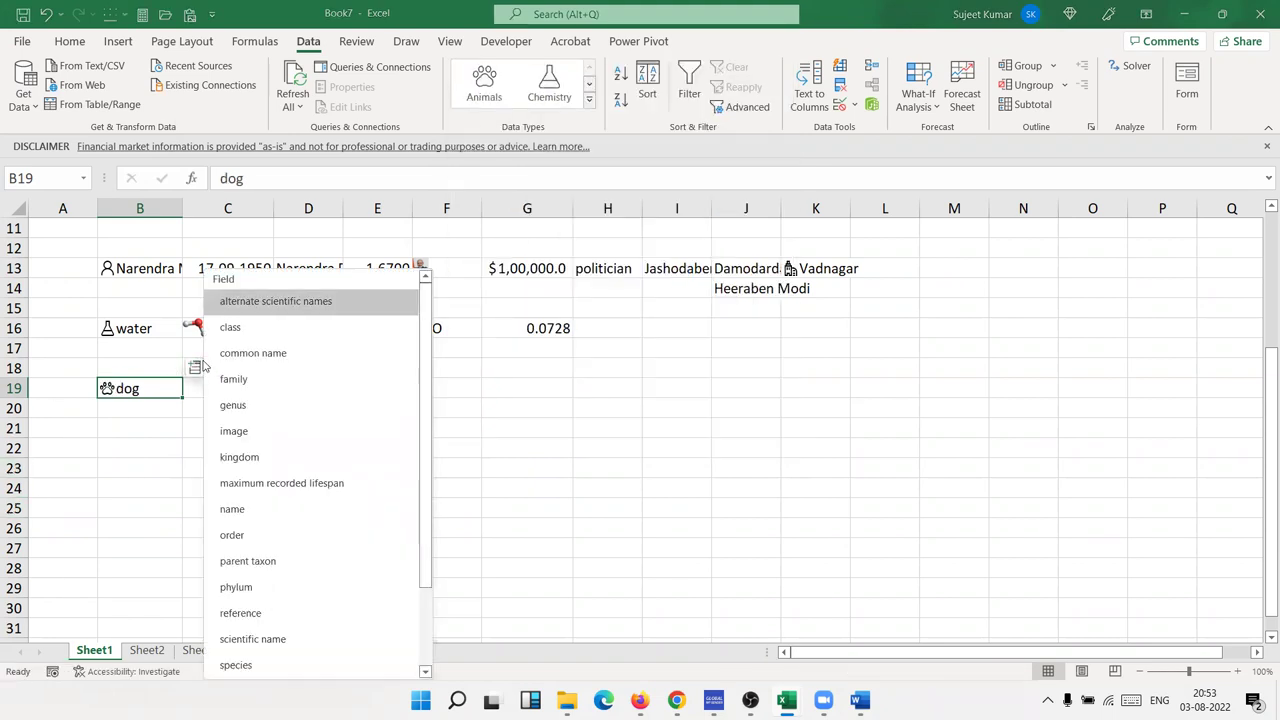
left_click(330, 378)
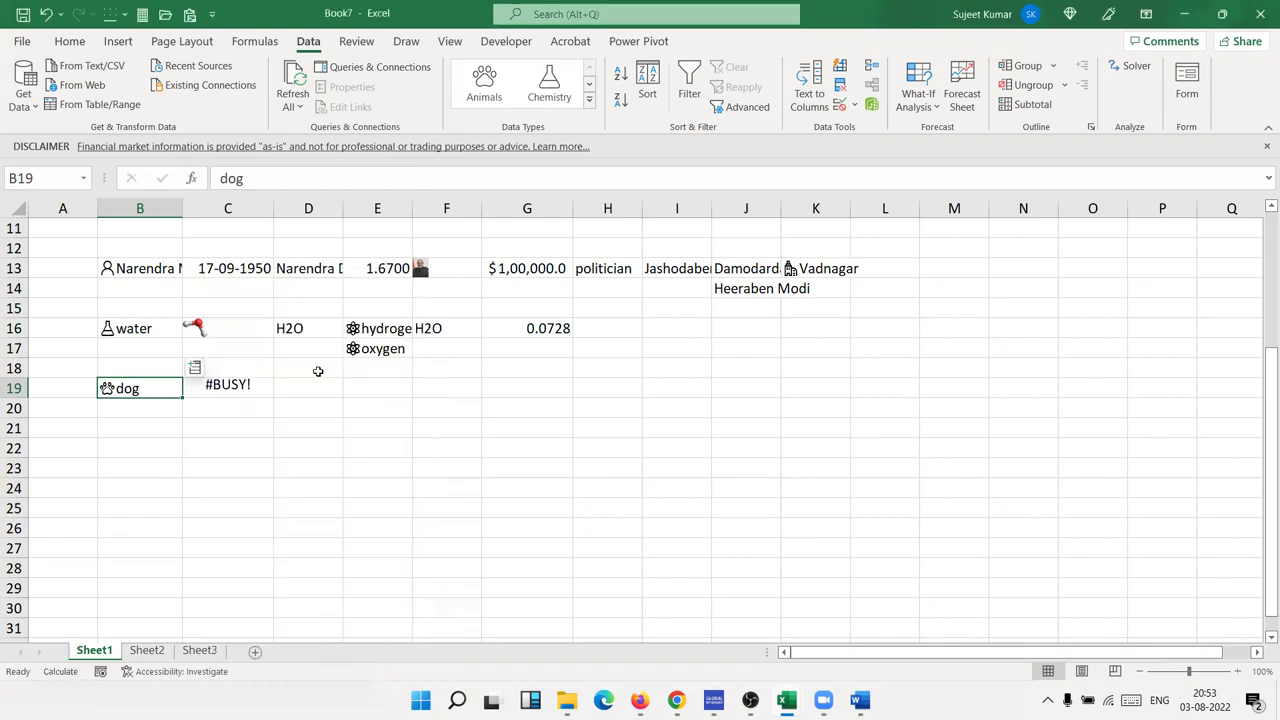
left_click(195, 368)
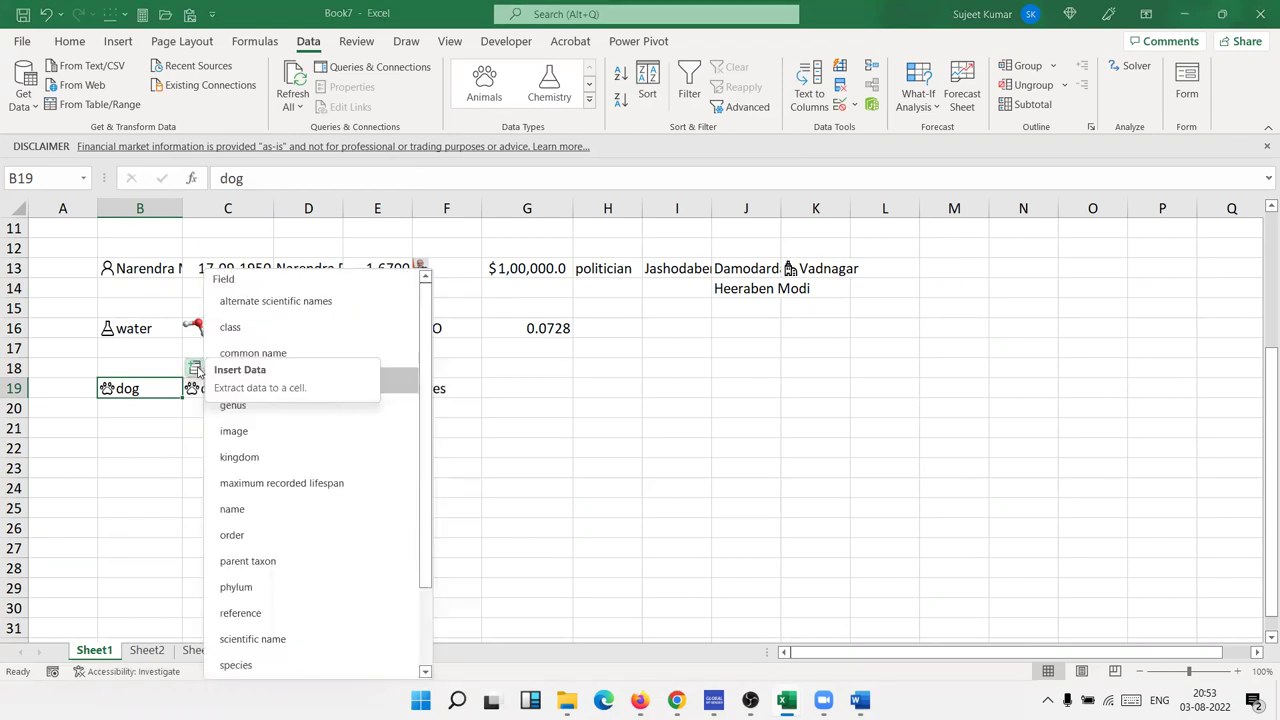
left_click(238, 431)
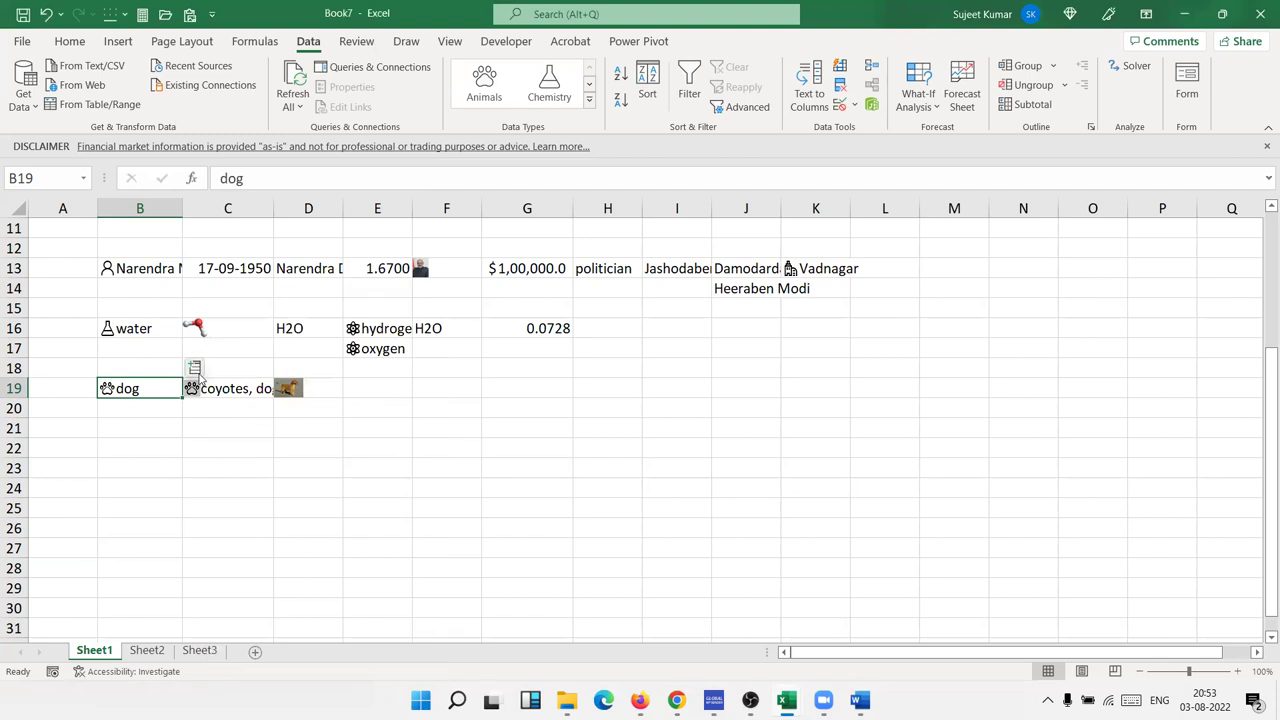
left_click(195, 369)
left_click(236, 457)
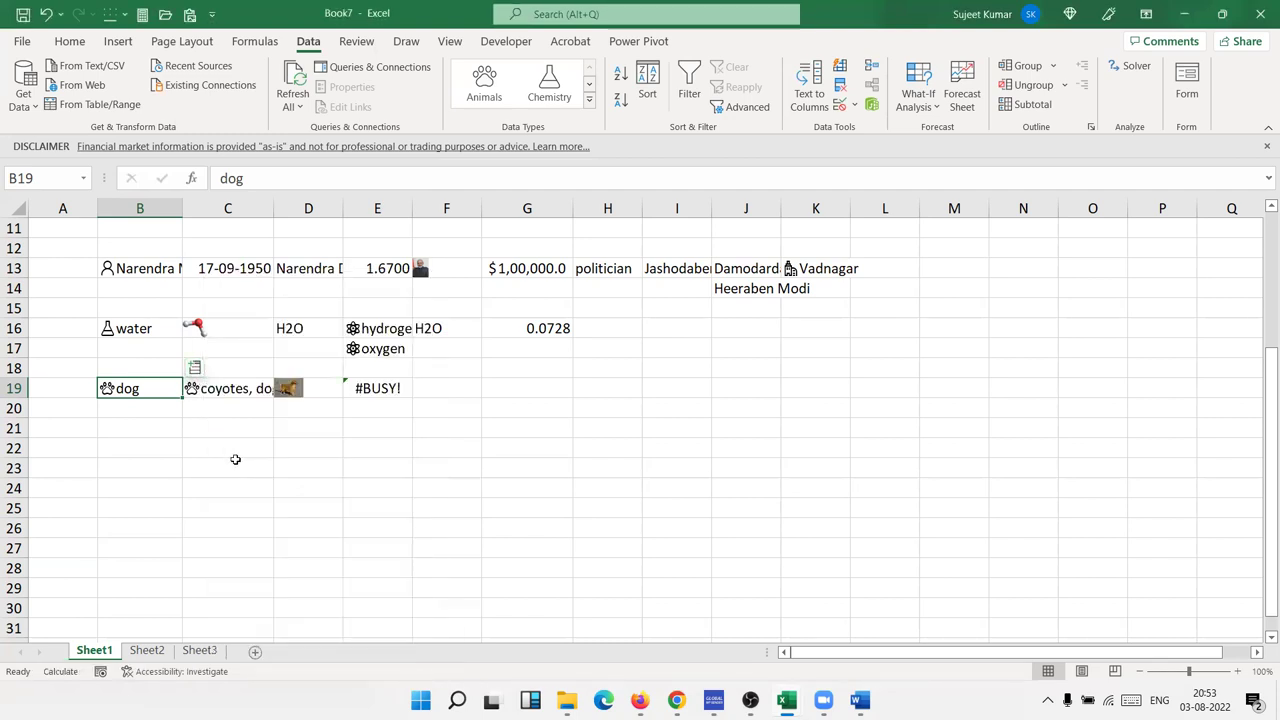
left_click(195, 368)
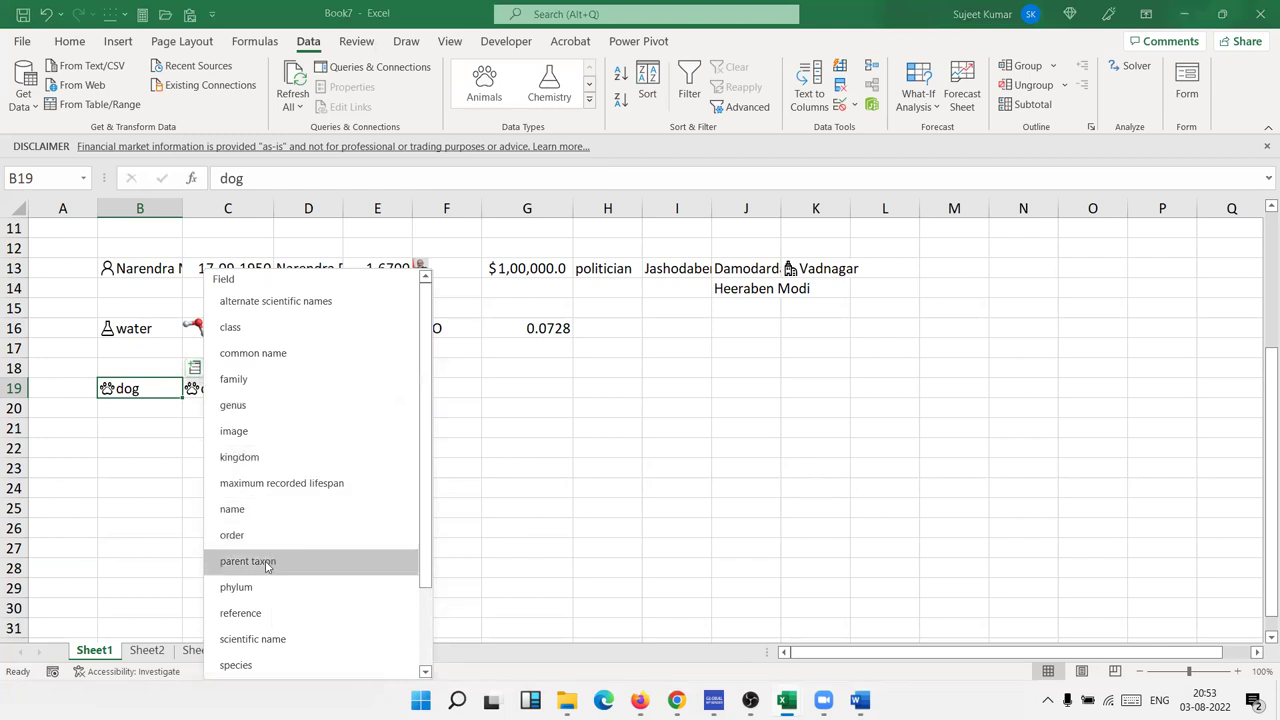
scroll(260, 580, "down", 2)
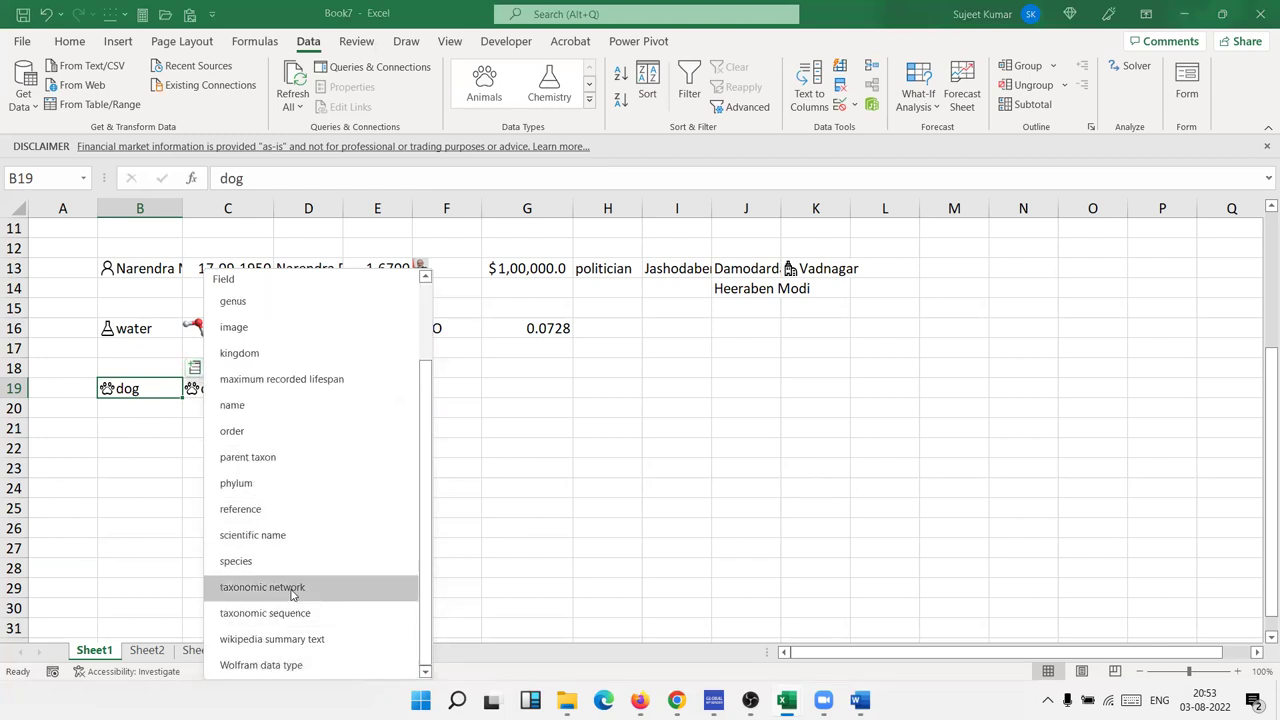
scroll(301, 410, "up", 2)
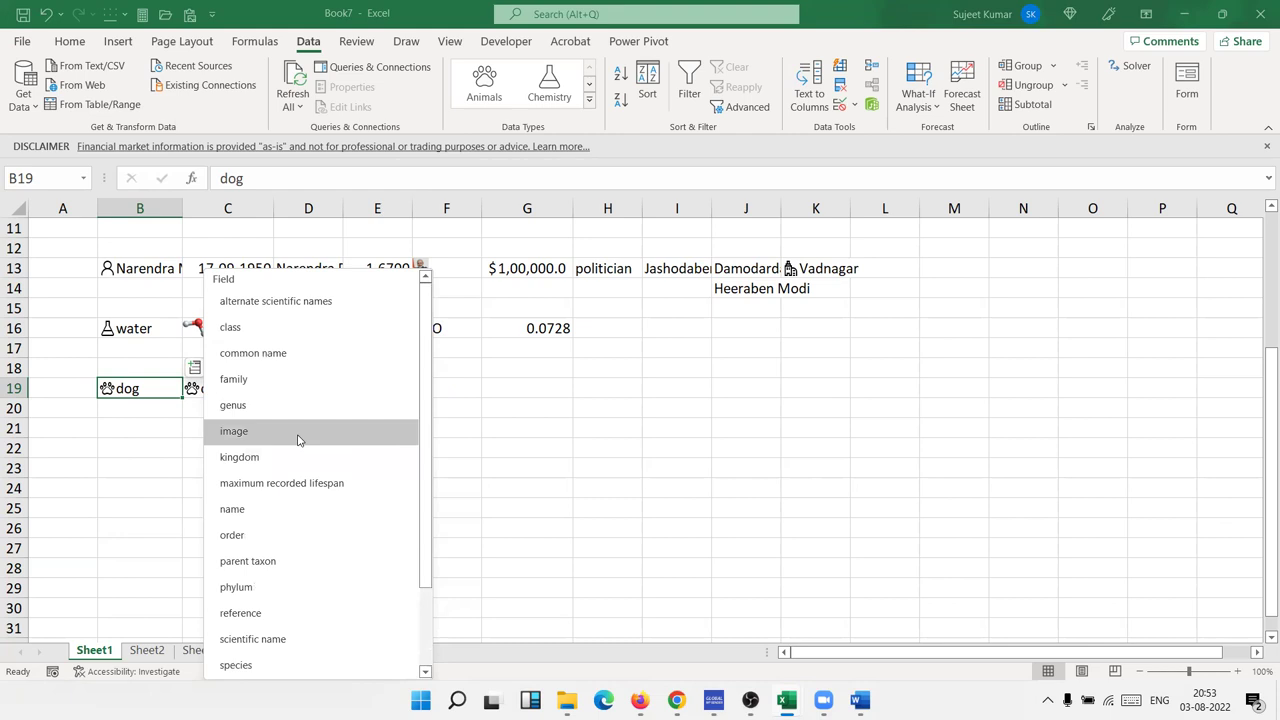
left_click(302, 355)
left_click(141, 442)
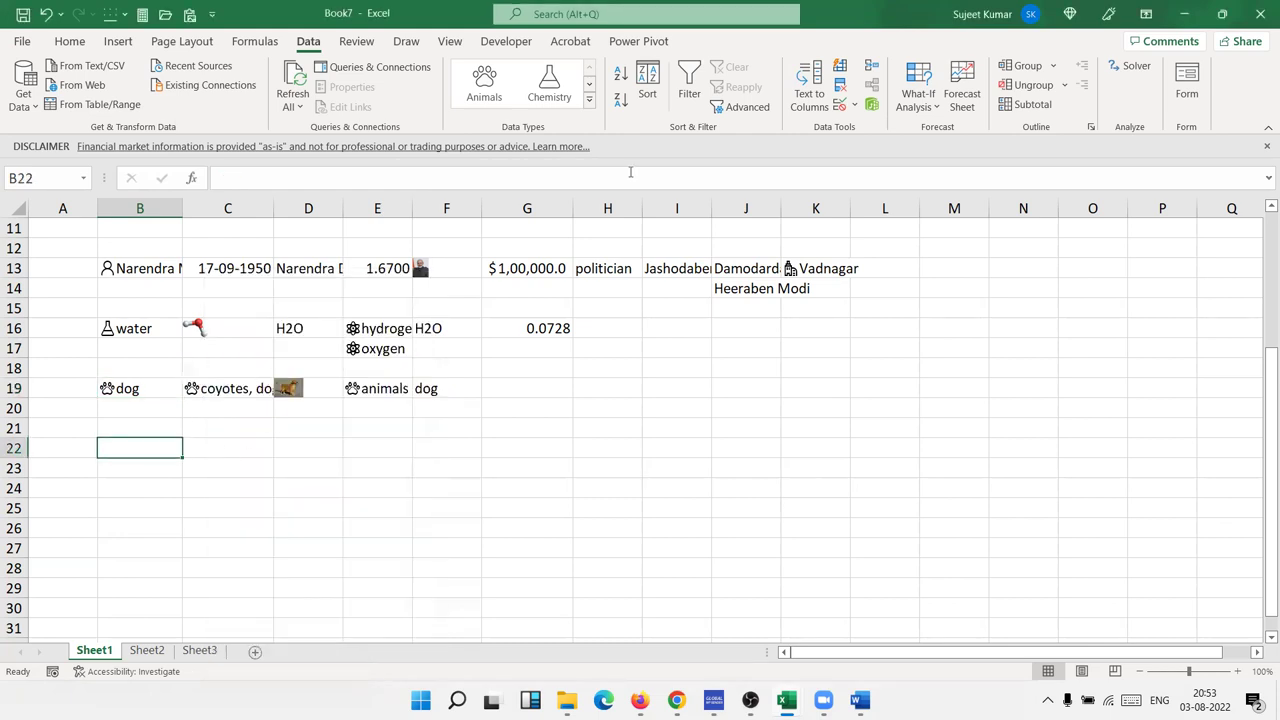
- Enter Marc in cell B22, correcting the typed text
left_click(589, 99)
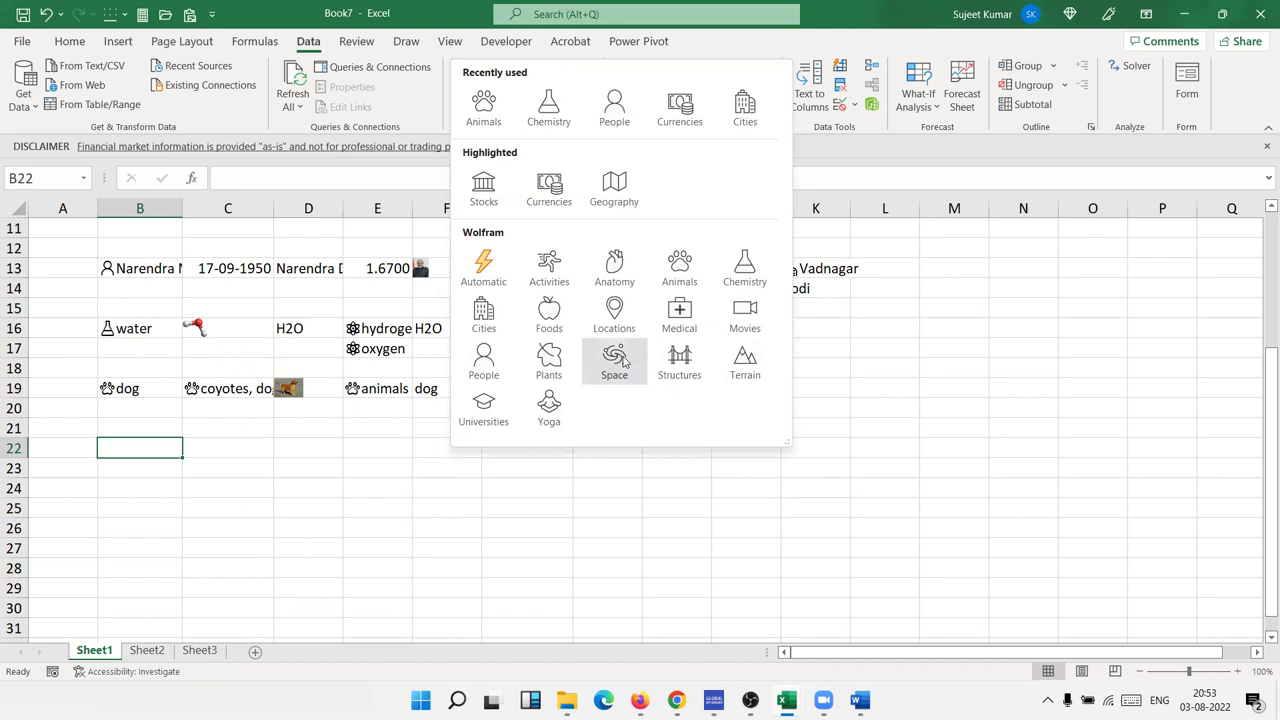
left_click(152, 449)
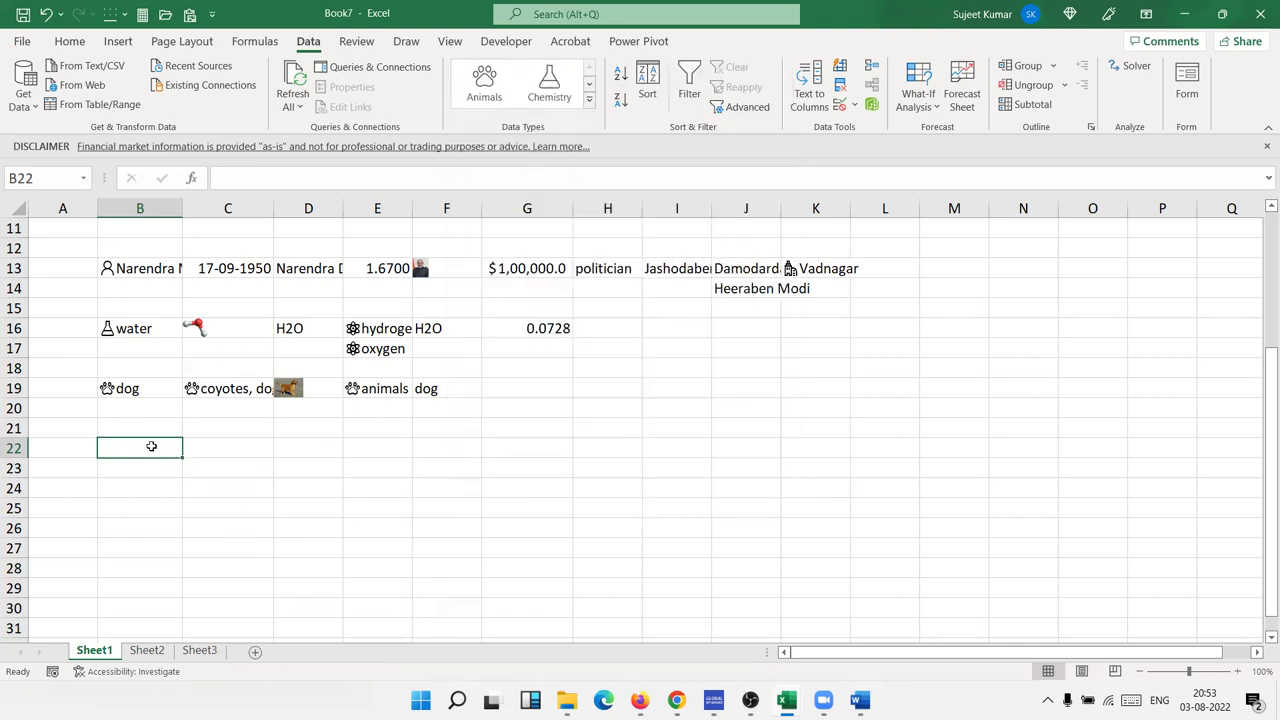
type("Ma")
key("Return")
left_click(151, 447)
double_click(153, 446)
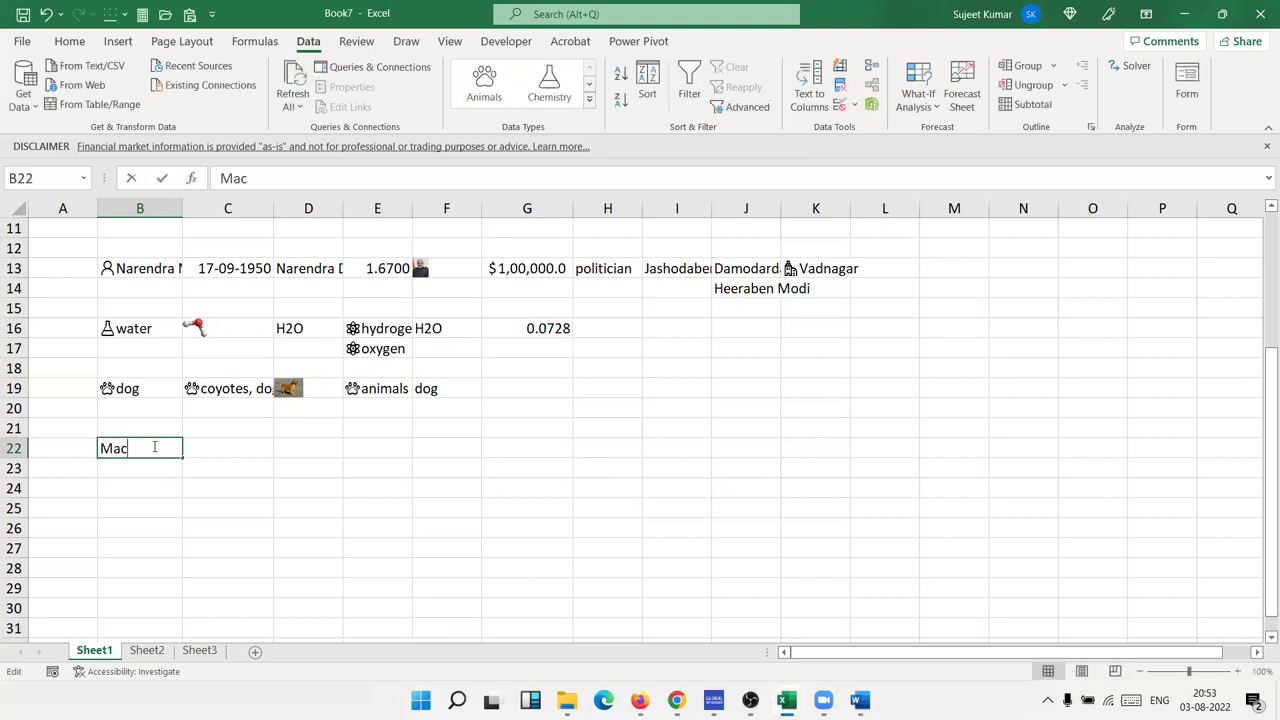
key("BackSpace")
key("Return")
key("Up")
- Convert B22 to the Space data type, searching 'Marce' and linking the Marcé result
left_click(589, 100)
left_click(613, 358)
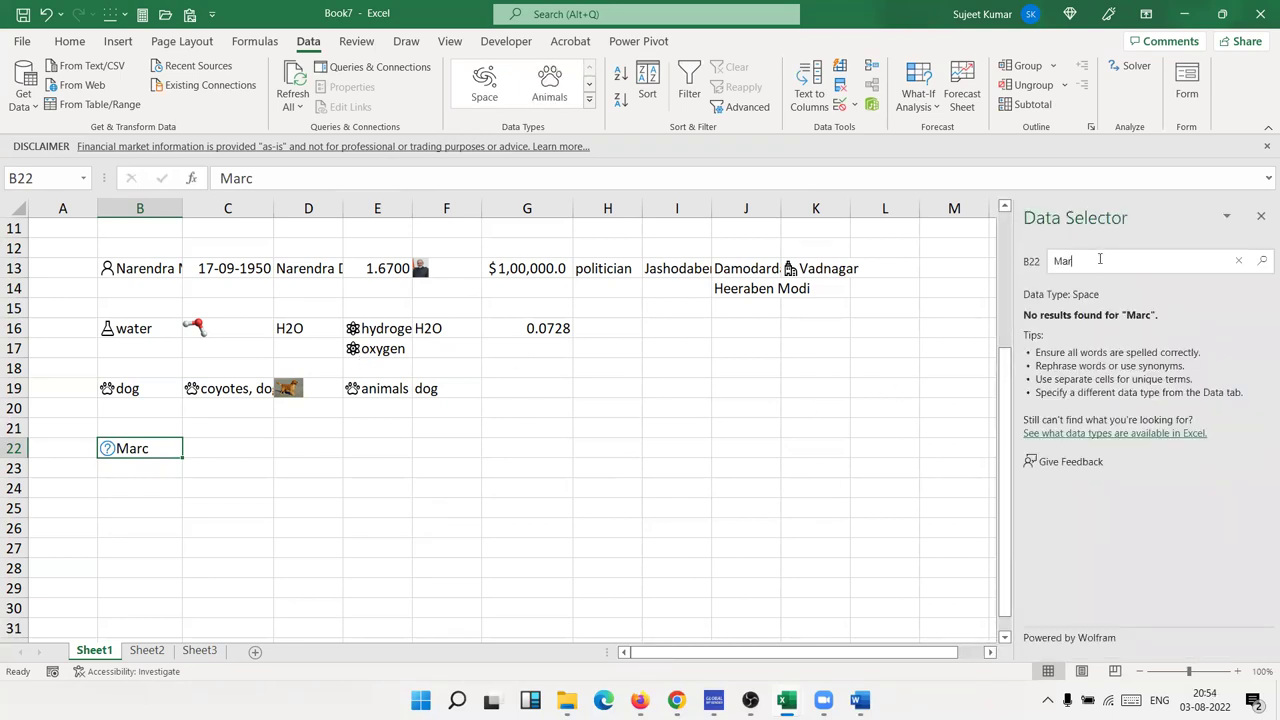
key("Return")
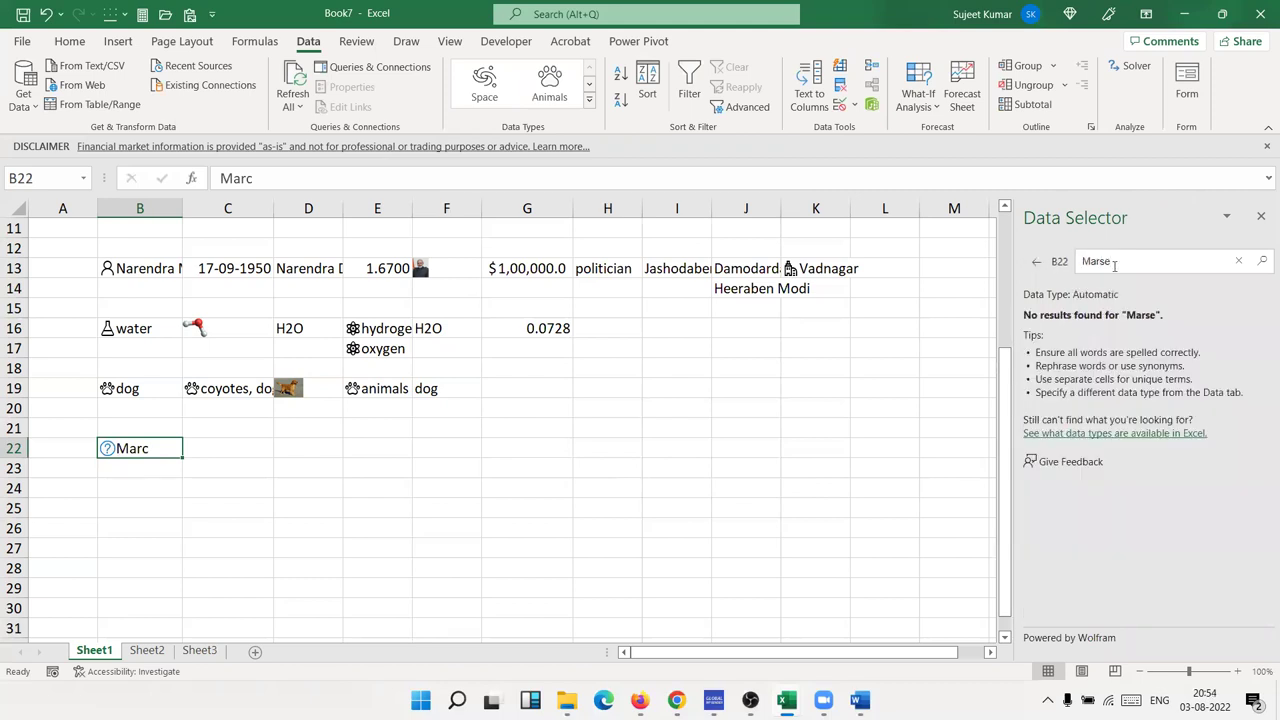
type("c")
key("Return")
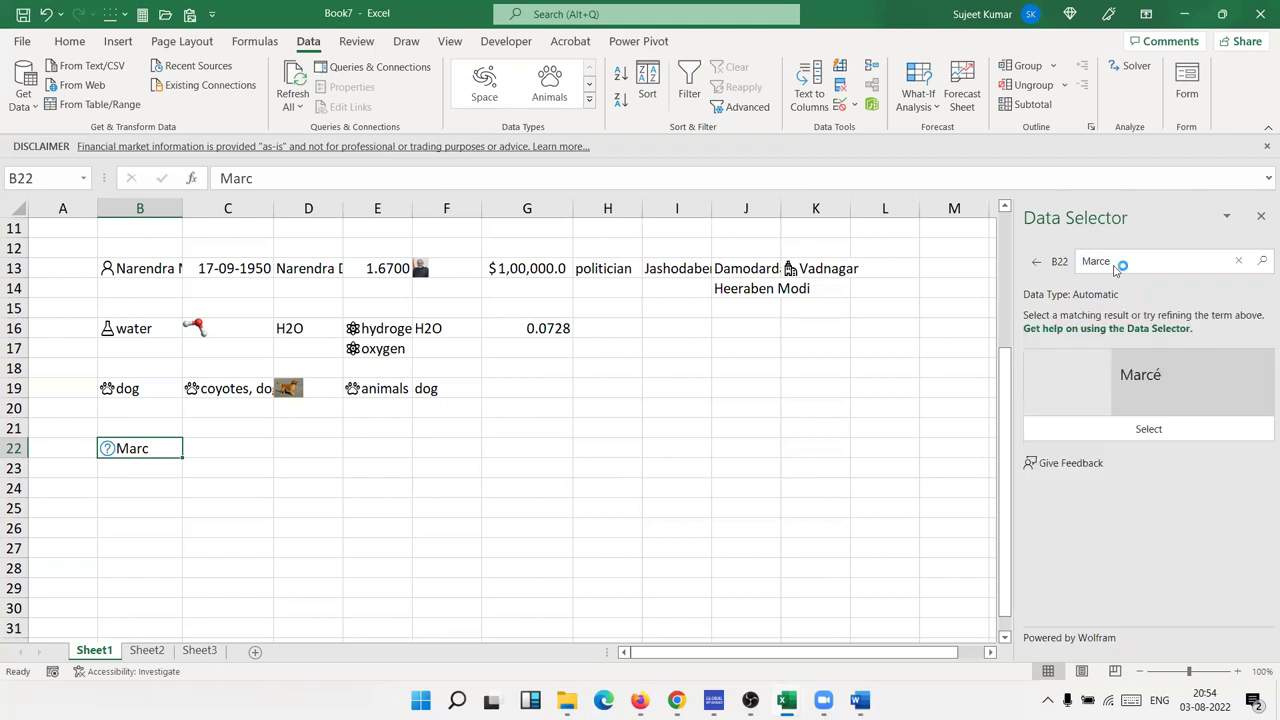
left_click(1150, 428)
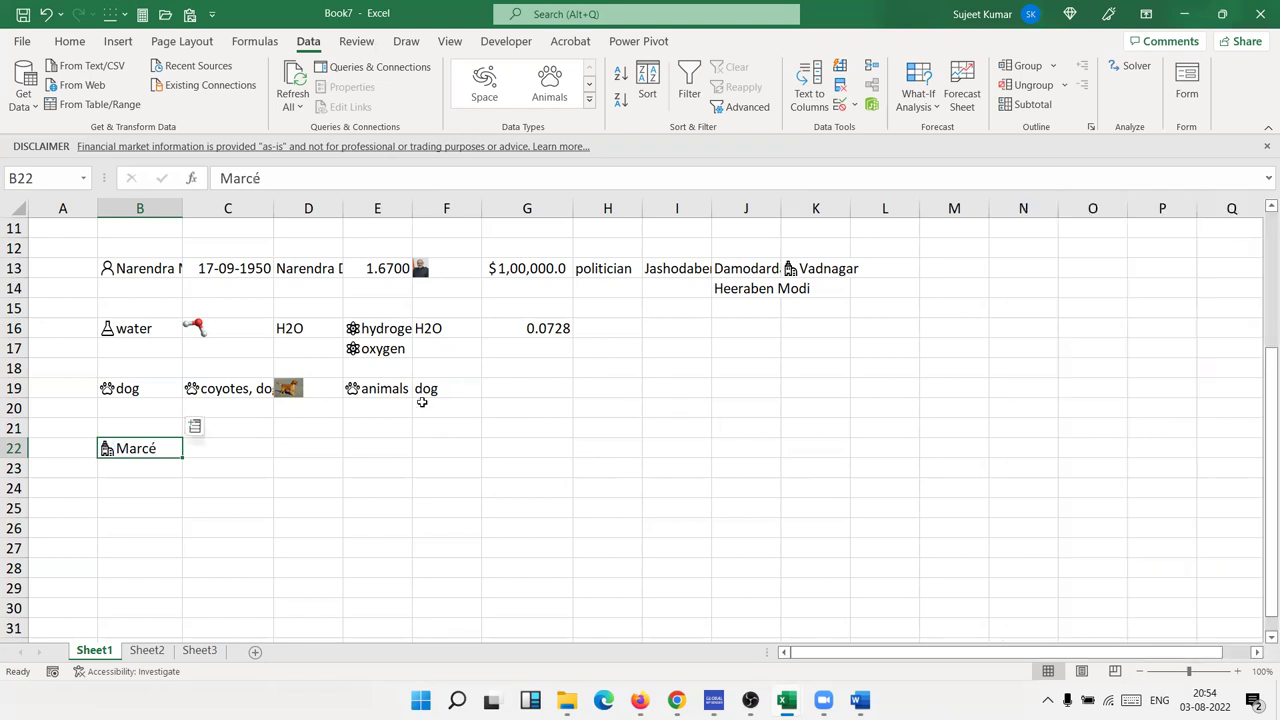
- Add Marcé's weather to C22, then change B22 to Mars and apply the Space data type
left_click(195, 428)
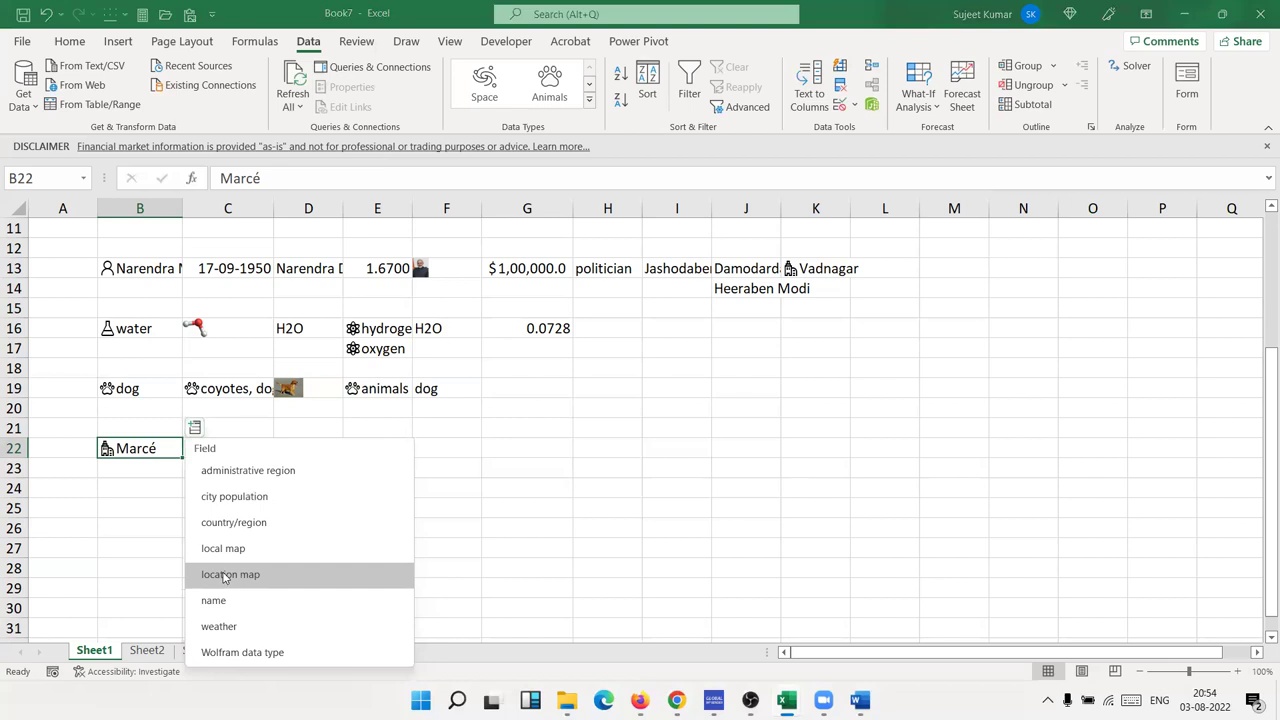
left_click(218, 626)
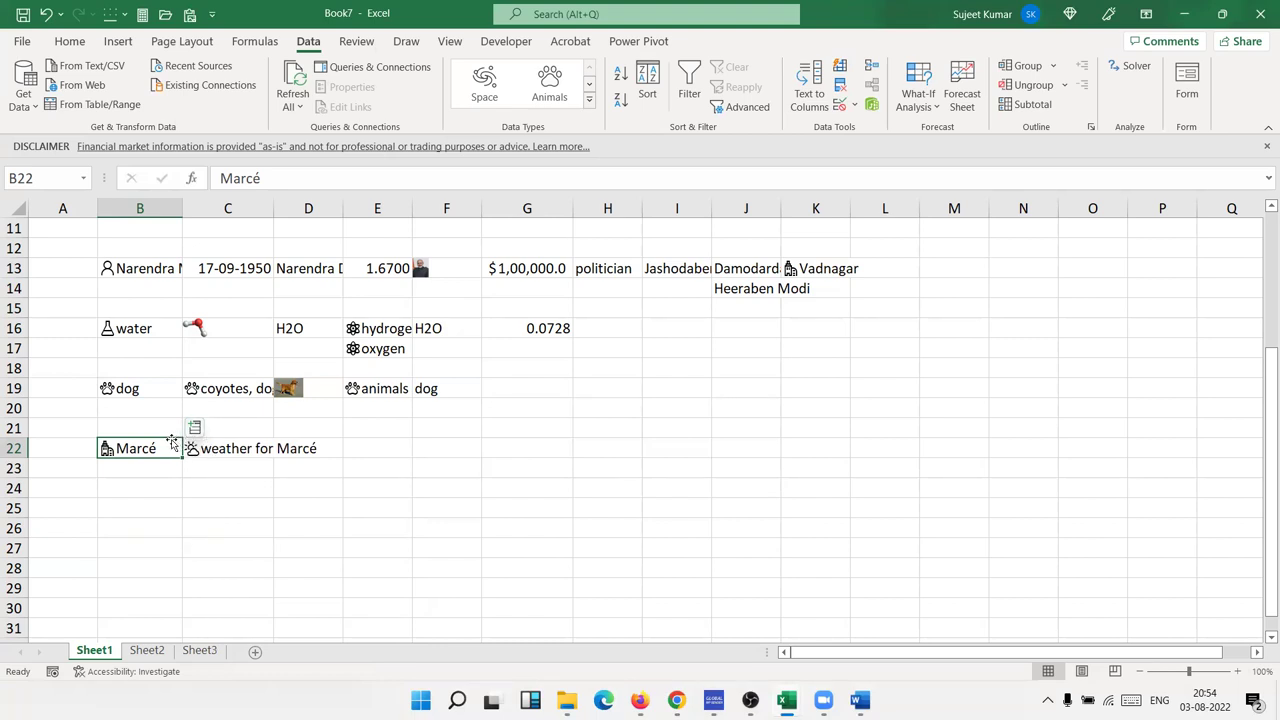
double_click(164, 449)
key("BackSpace")
key("BackSpace")
type("s")
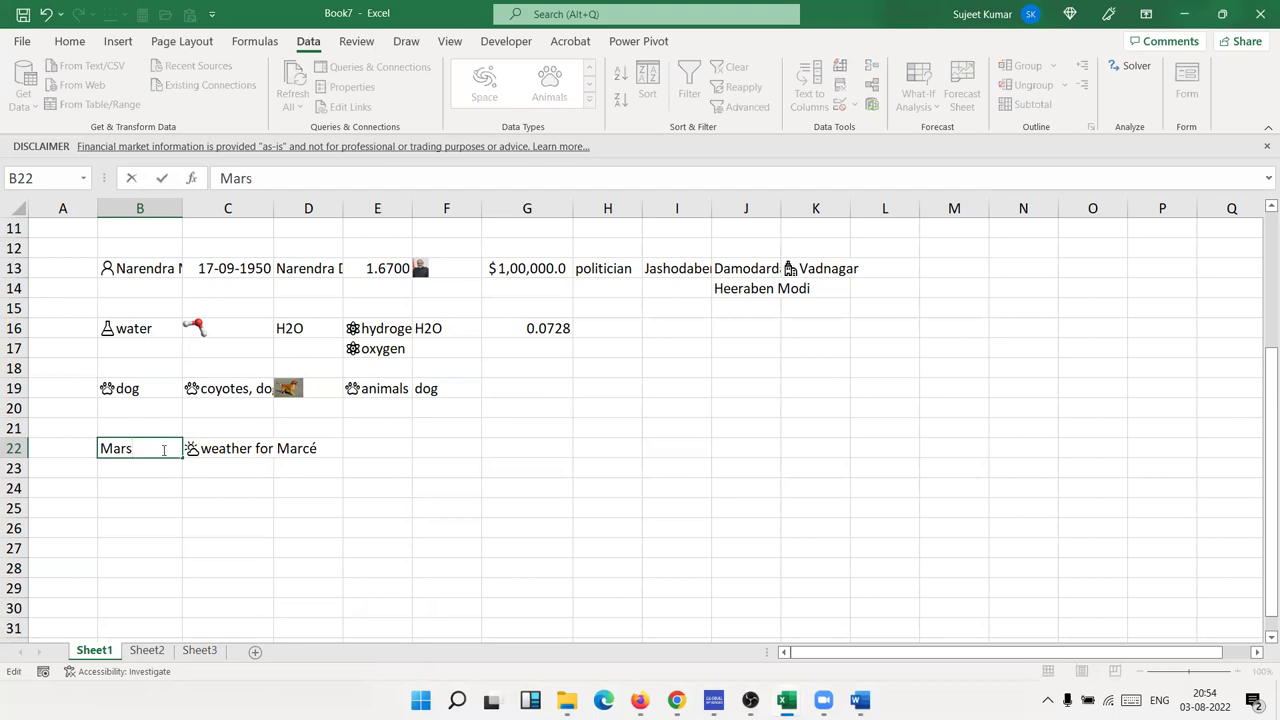
key("Return")
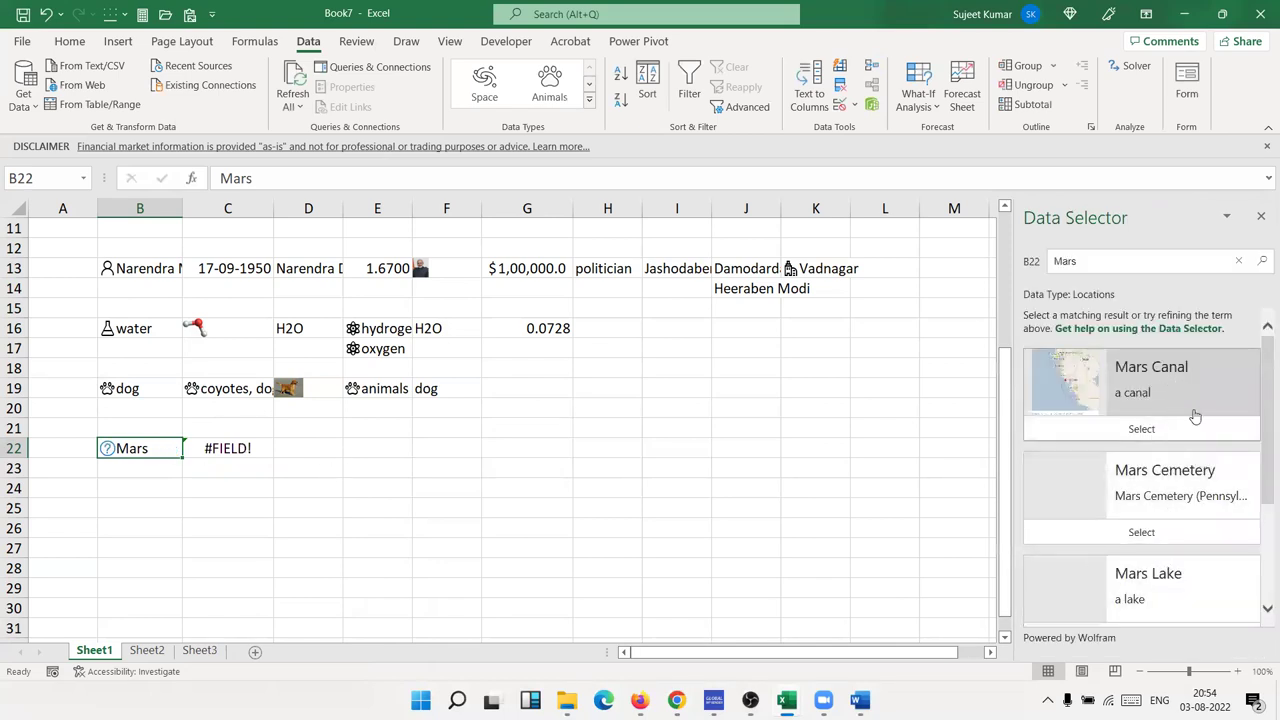
scroll(1250, 518, "down", 3)
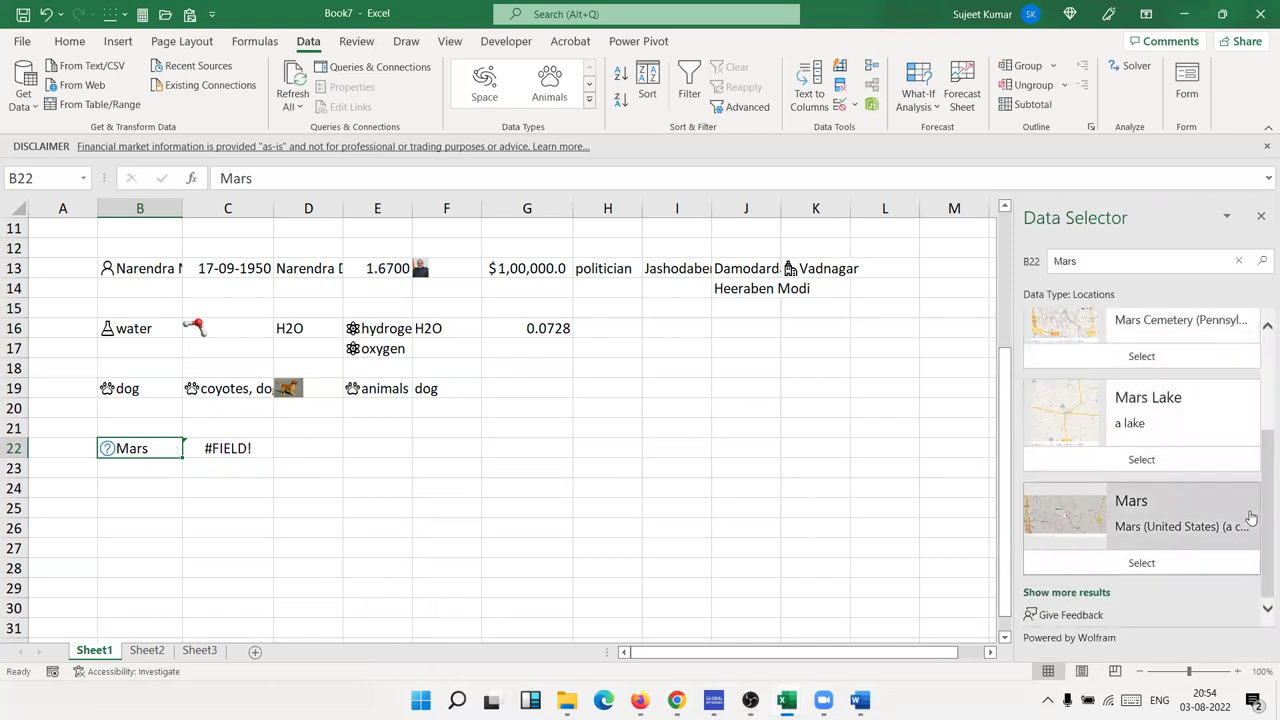
scroll(1250, 518, "up", 3)
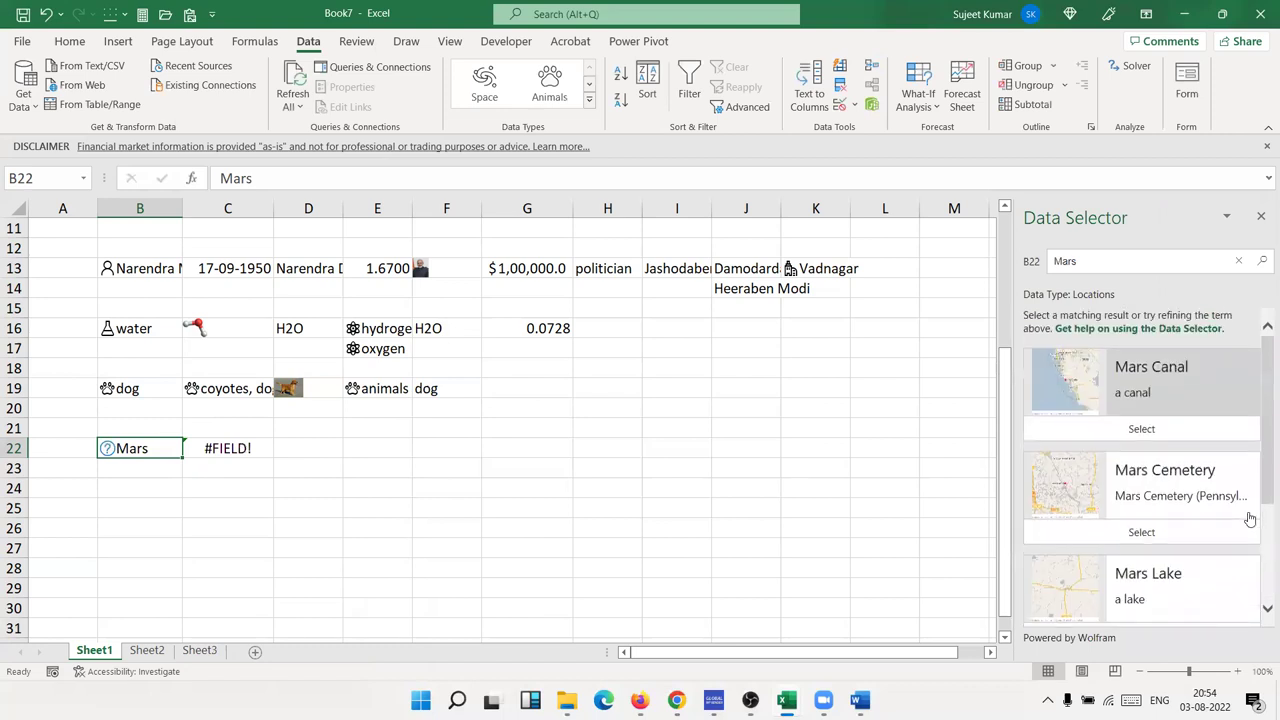
scroll(1248, 518, "down", 3)
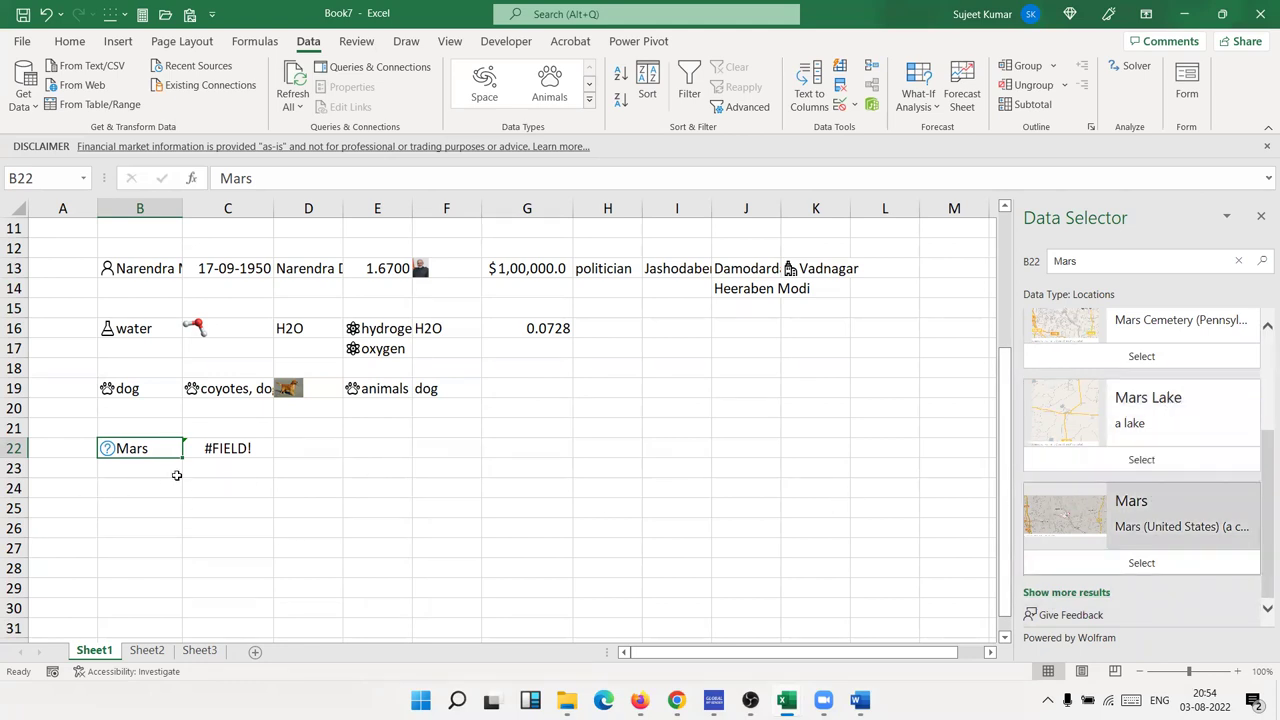
left_click(505, 85)
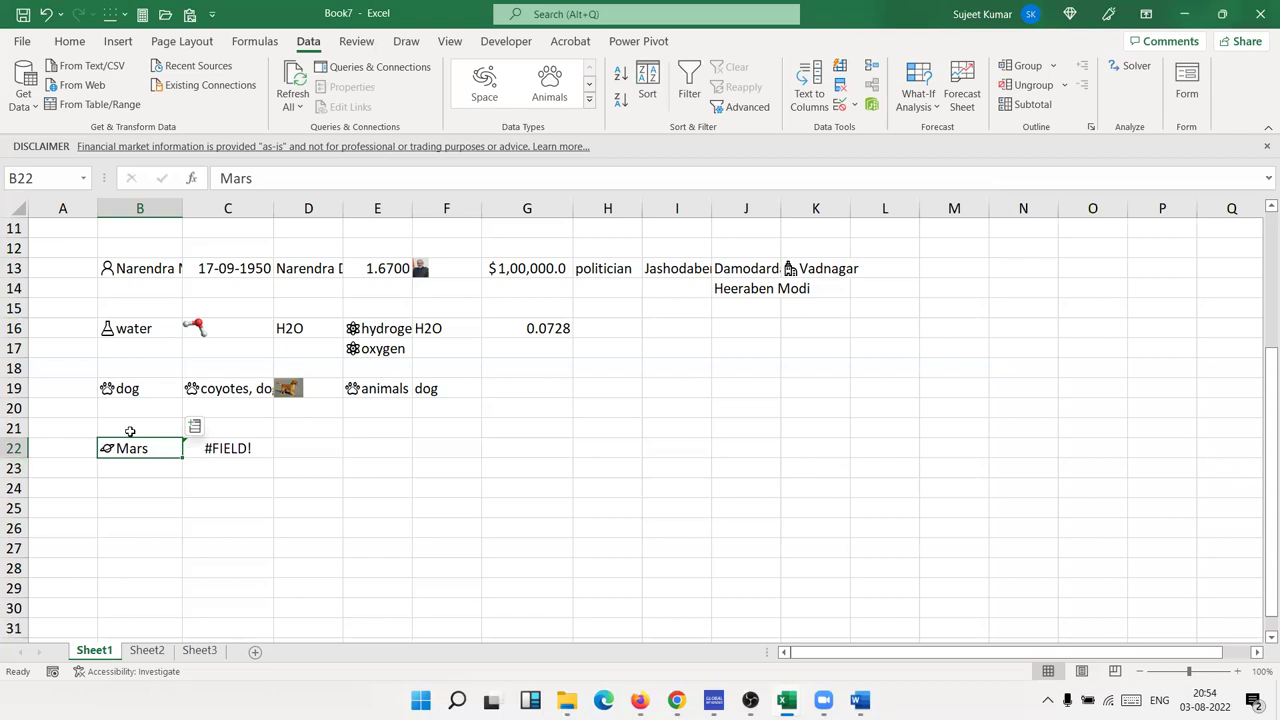
left_click(196, 429)
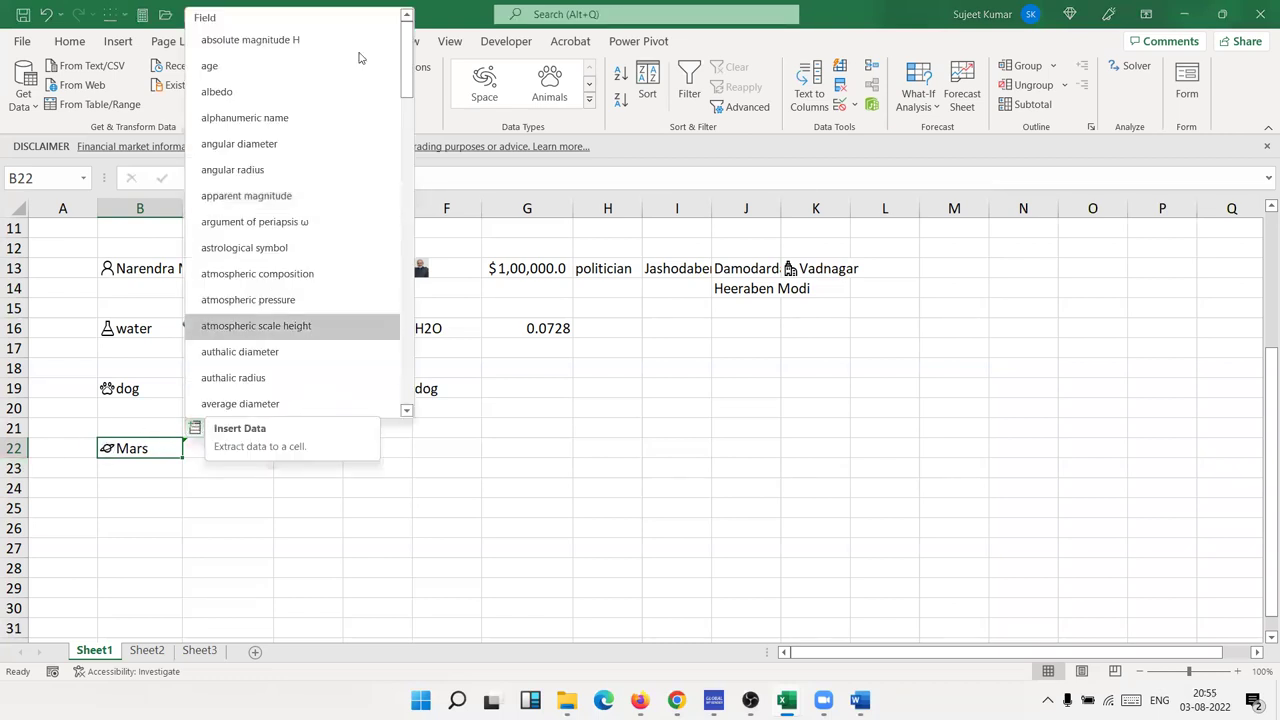
left_click(370, 40)
left_click(359, 76)
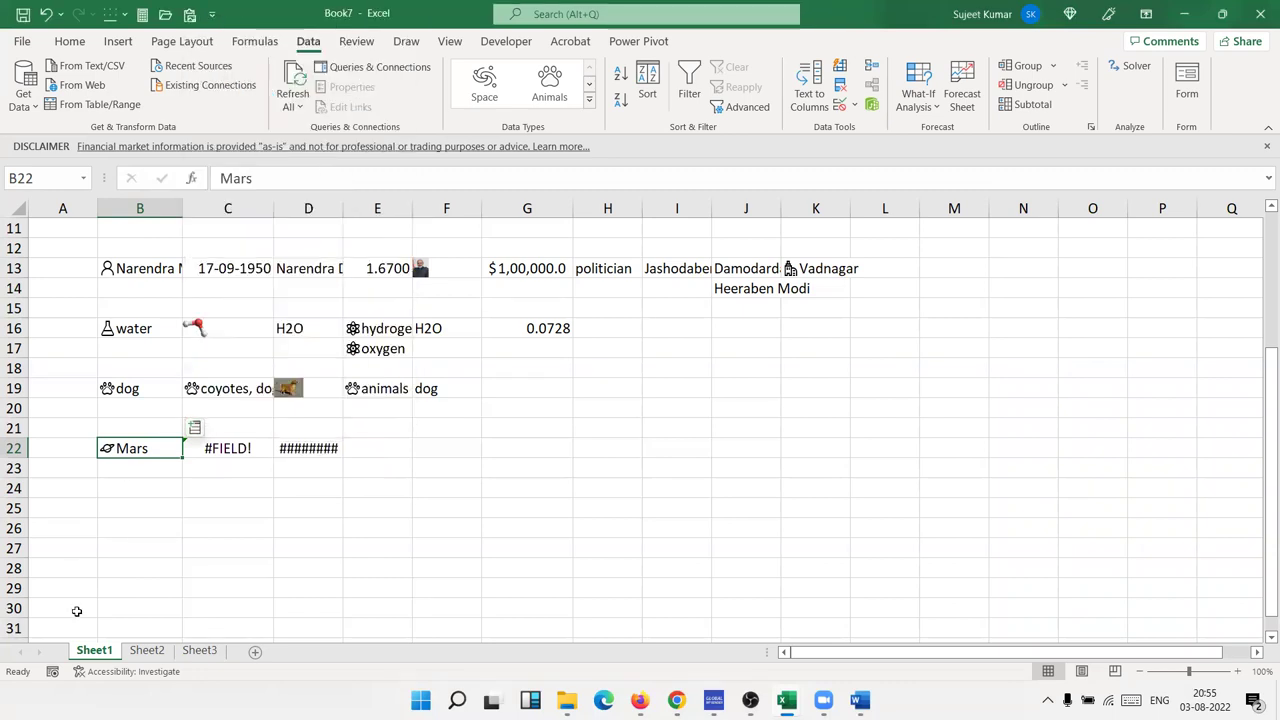
double_click(339, 210)
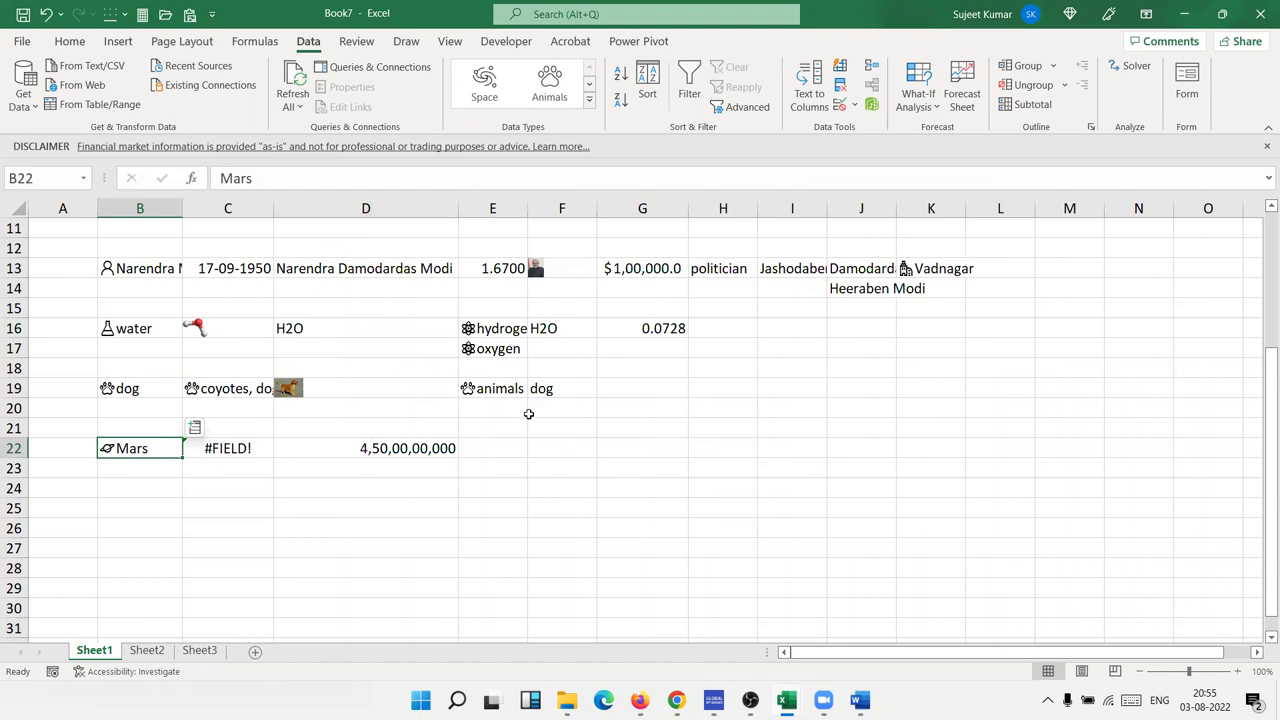
left_click(540, 446)
left_click(402, 435)
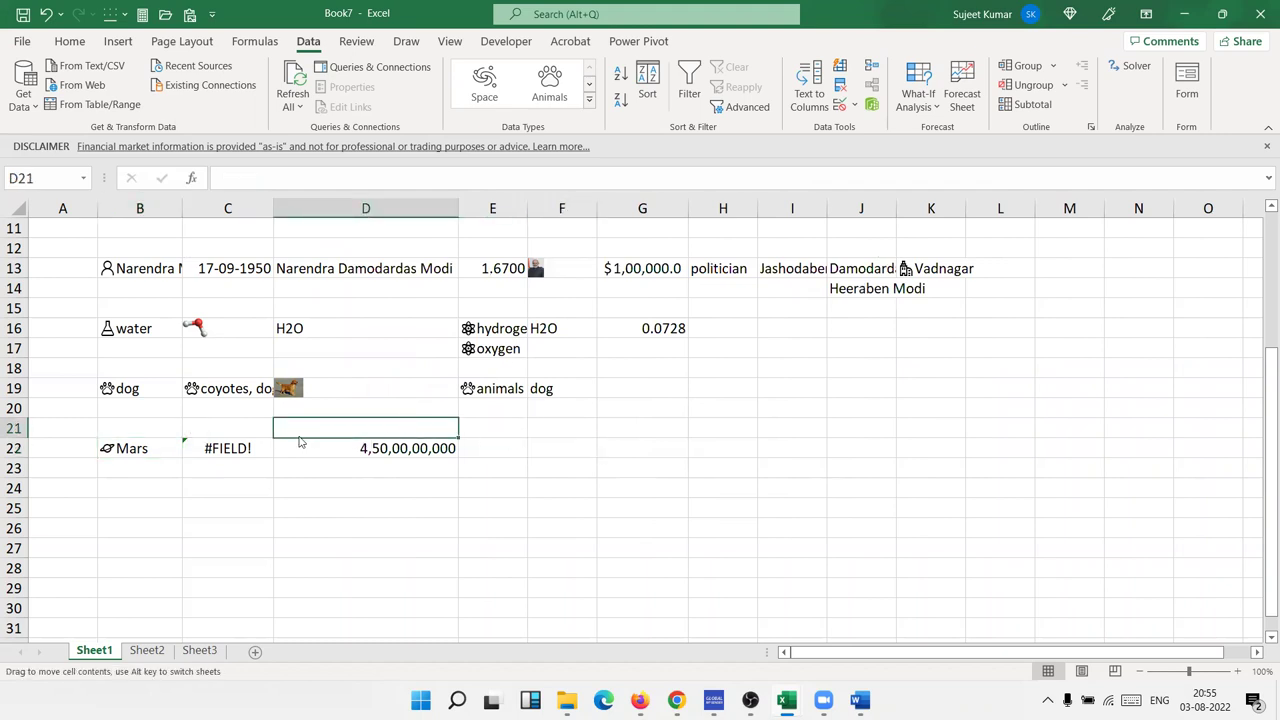
left_click(181, 449)
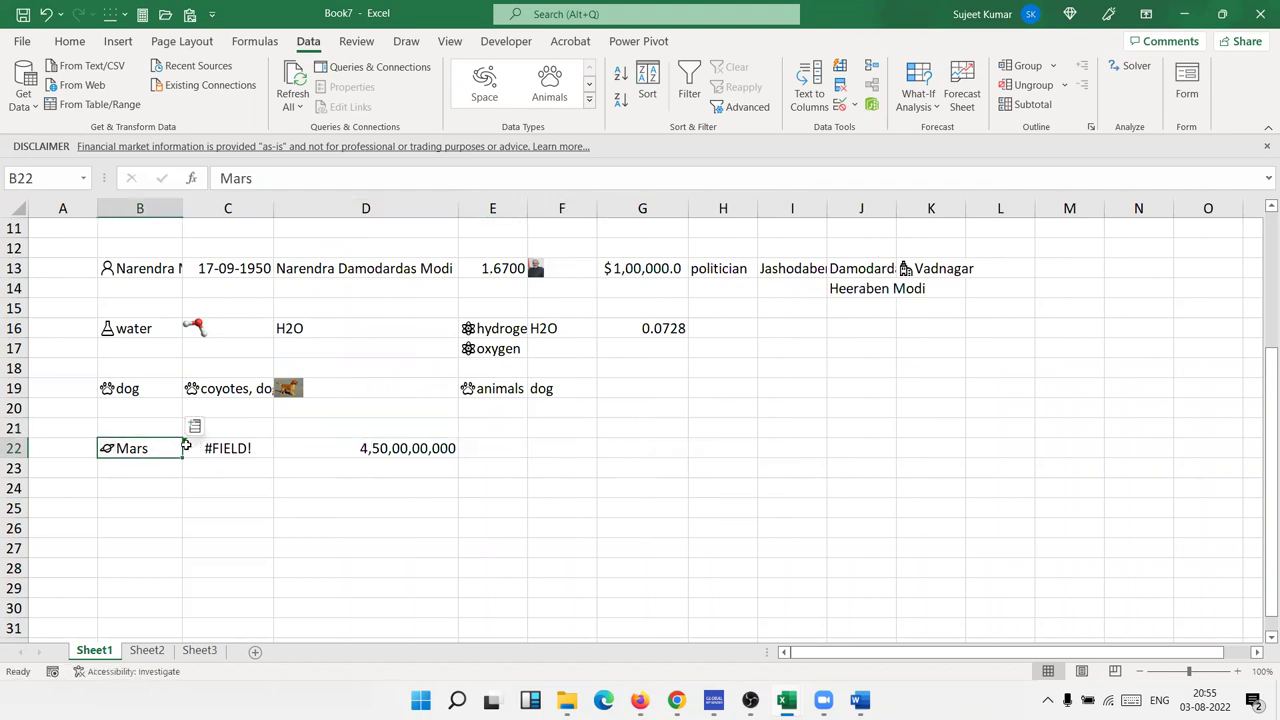
left_click(195, 428)
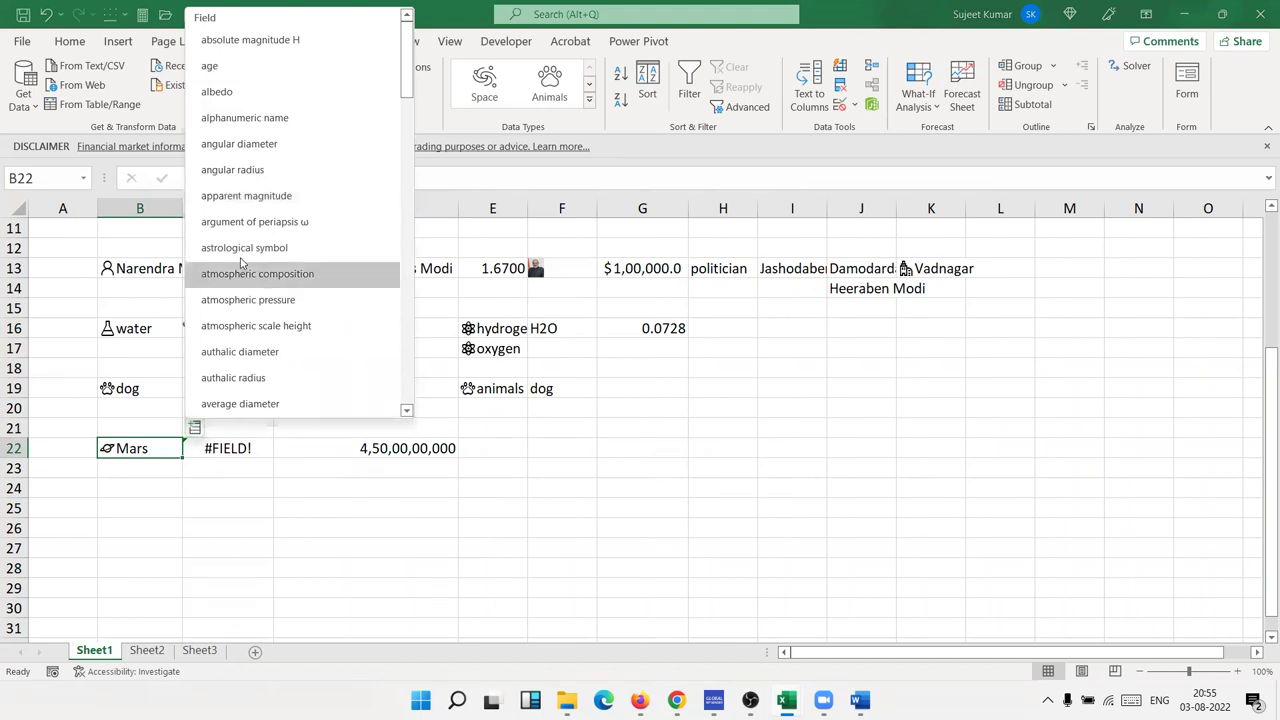
scroll(249, 260, "down", 5)
left_click(265, 312)
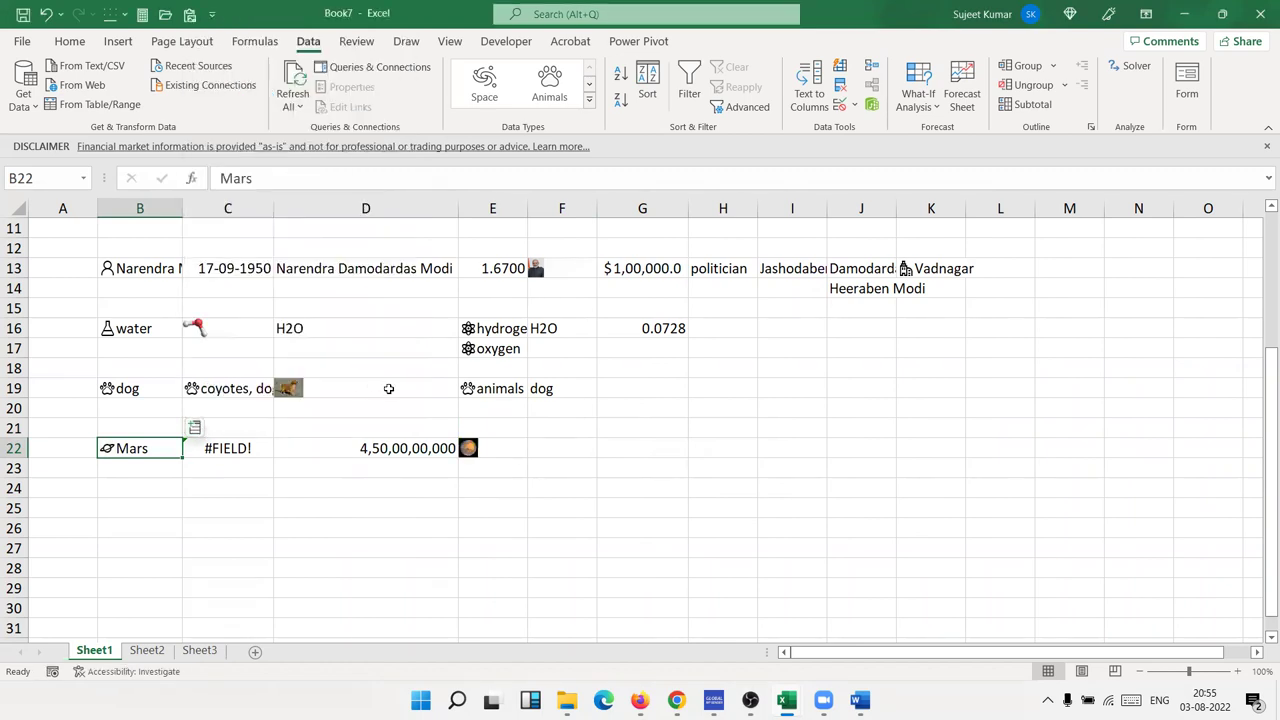
left_click(468, 448)
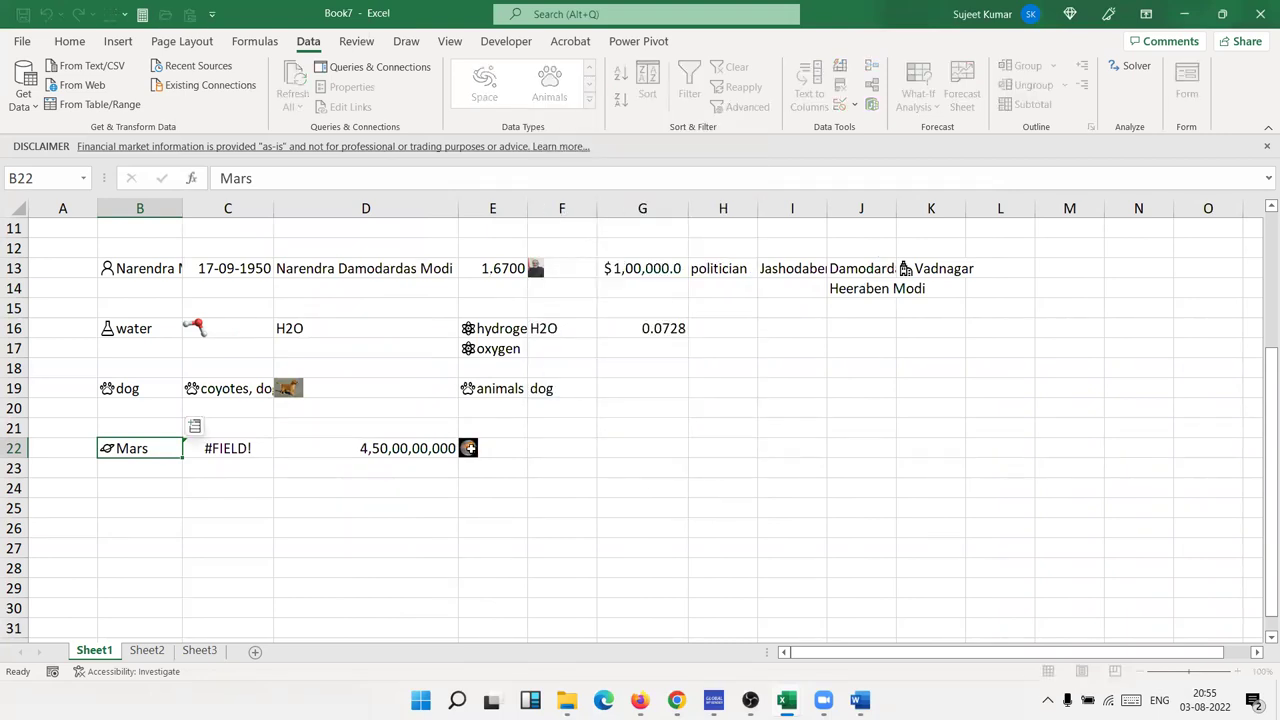
left_click(505, 460)
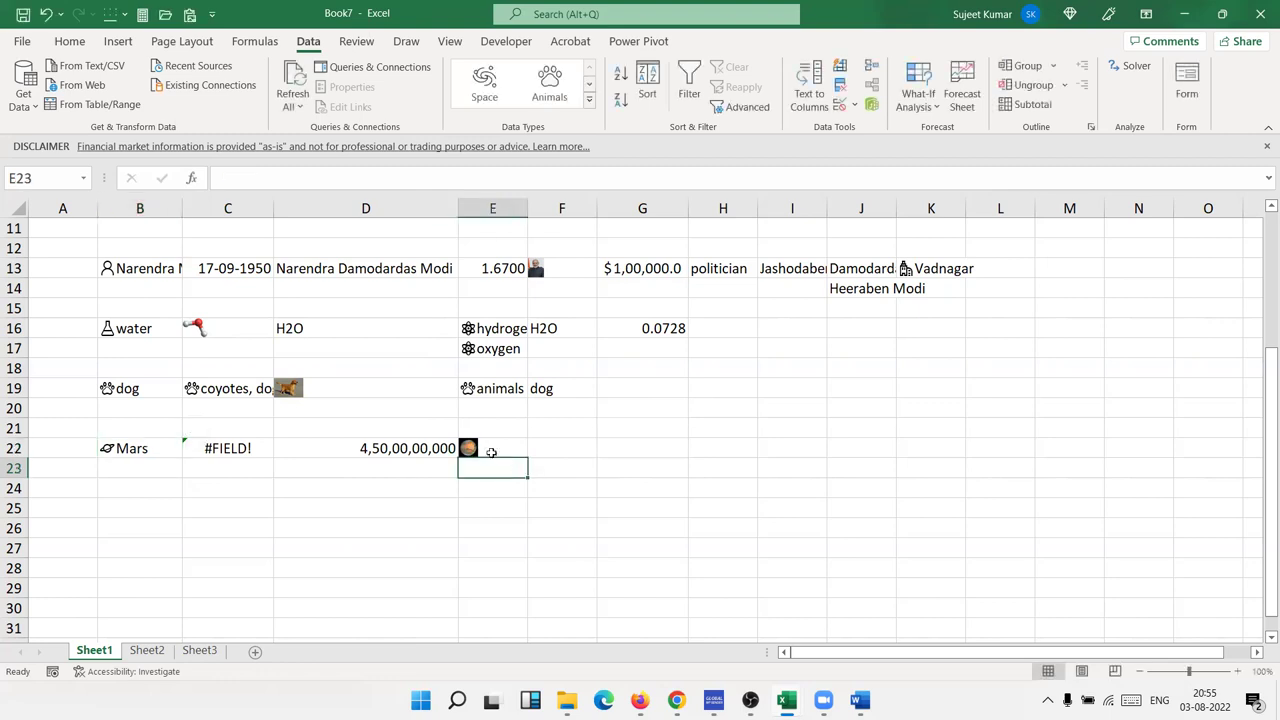
mouse_move(478, 455)
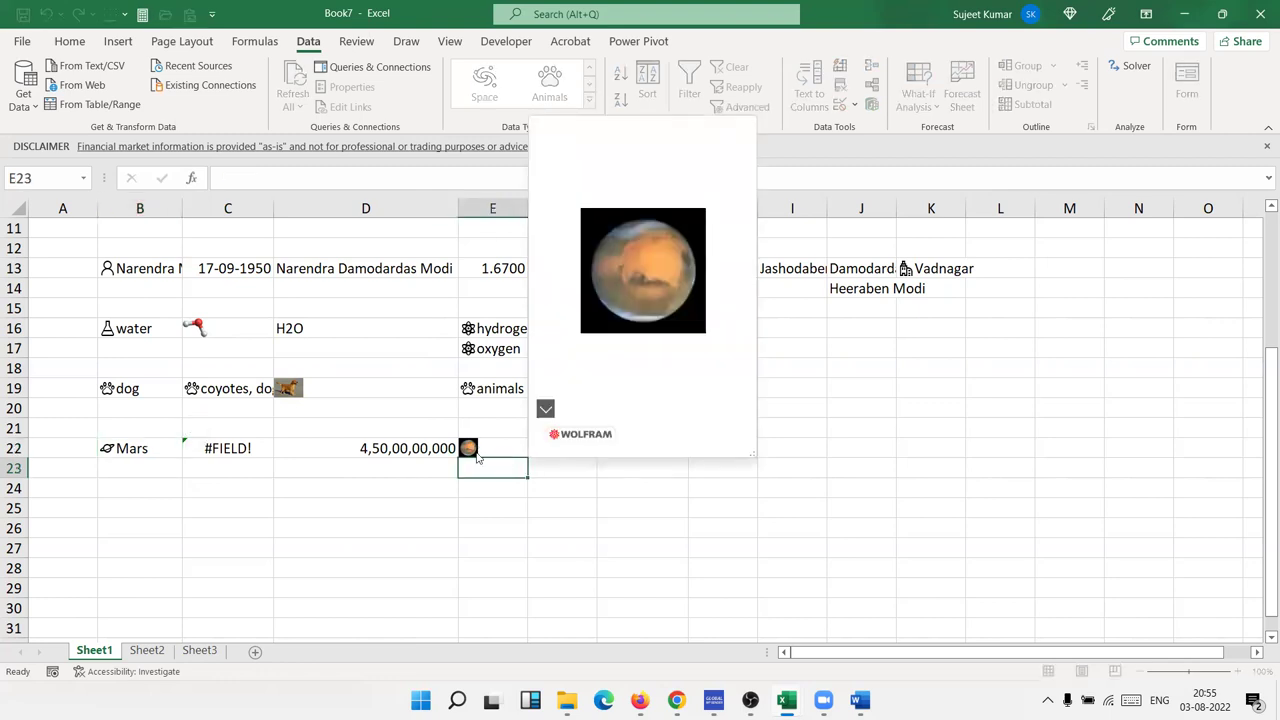
left_click(659, 543)
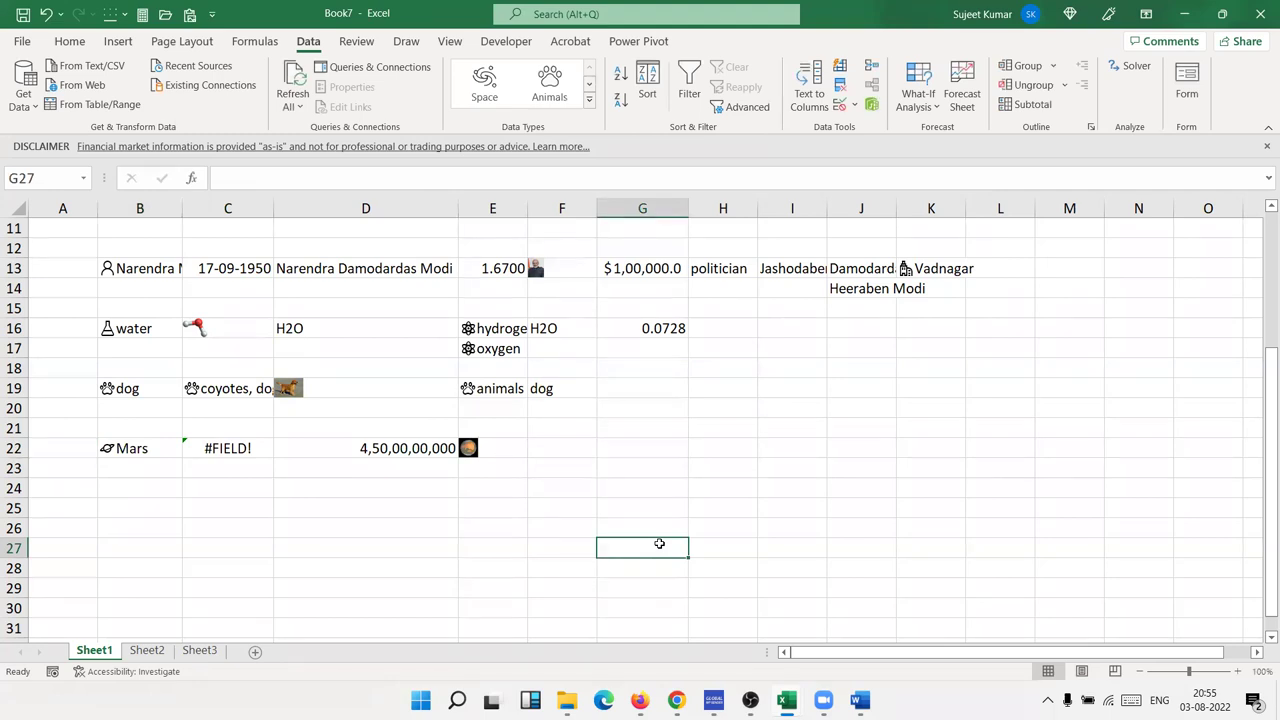
- Enter IGNOU in B25 and convert it to Universities, showing Indira Gandhi National Open University
left_click(589, 99)
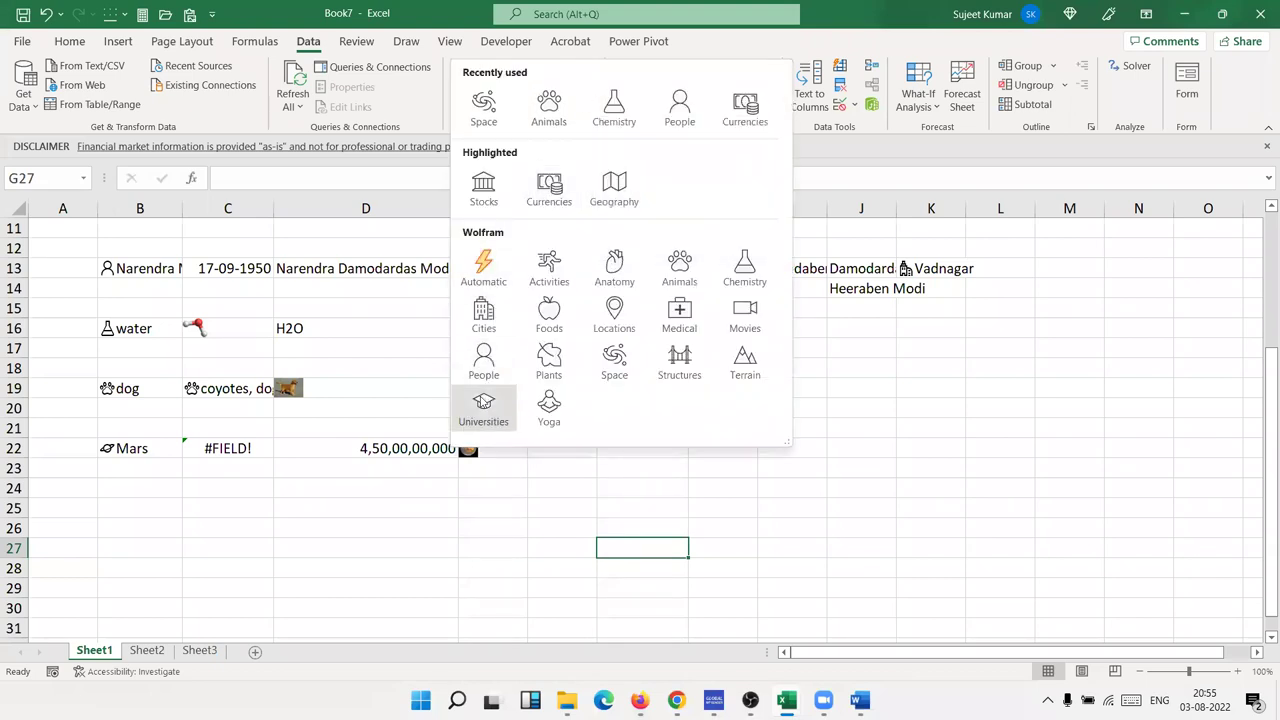
left_click(134, 499)
left_click(135, 499)
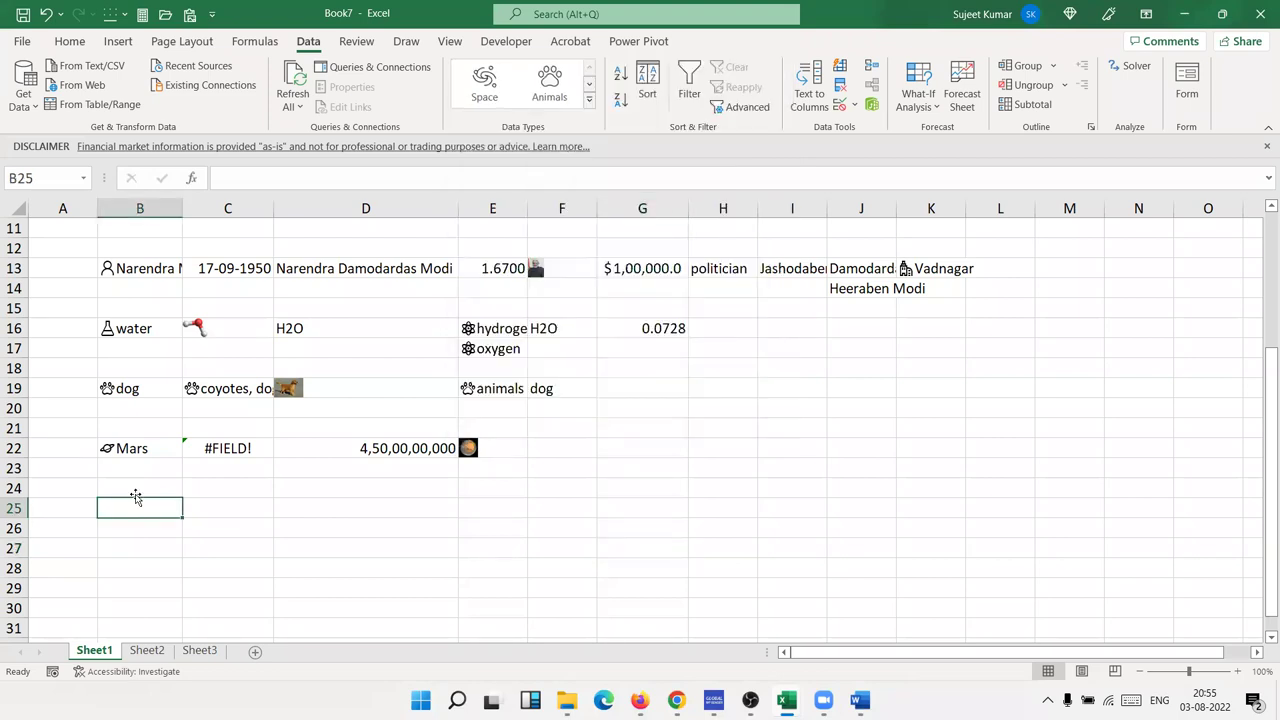
type("IGNOU")
key("Return")
left_click(136, 497)
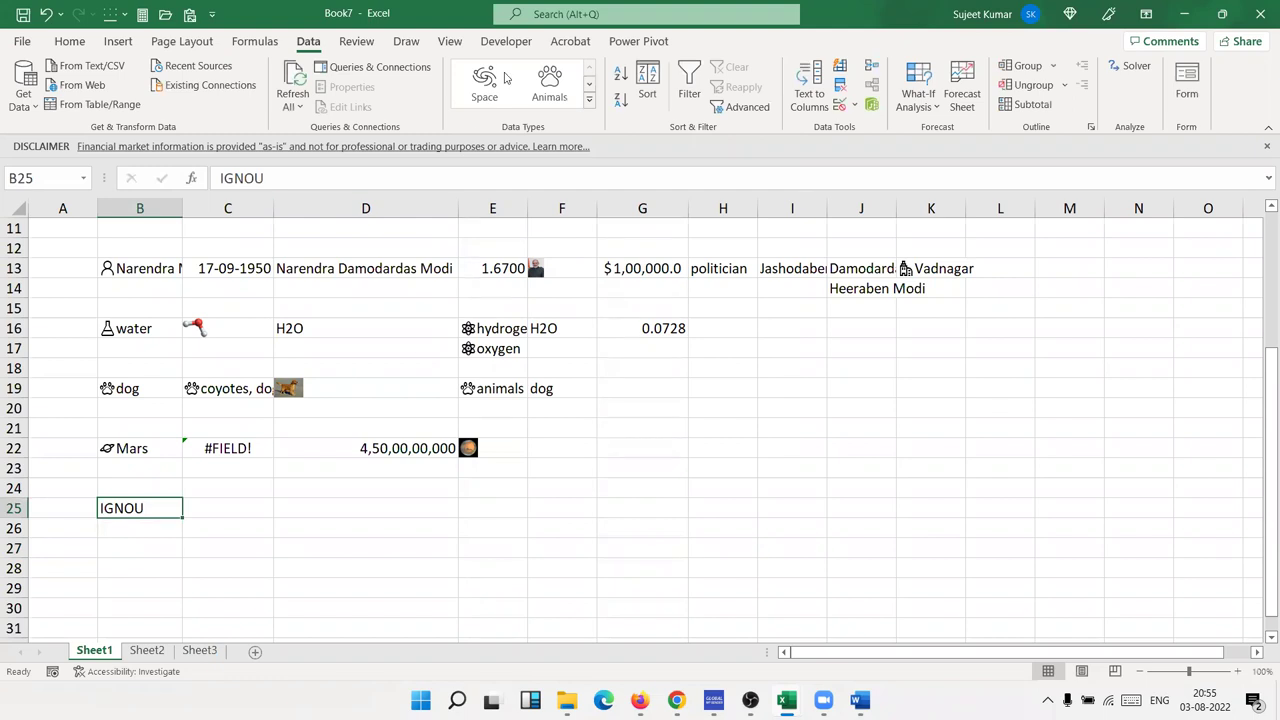
left_click(588, 100)
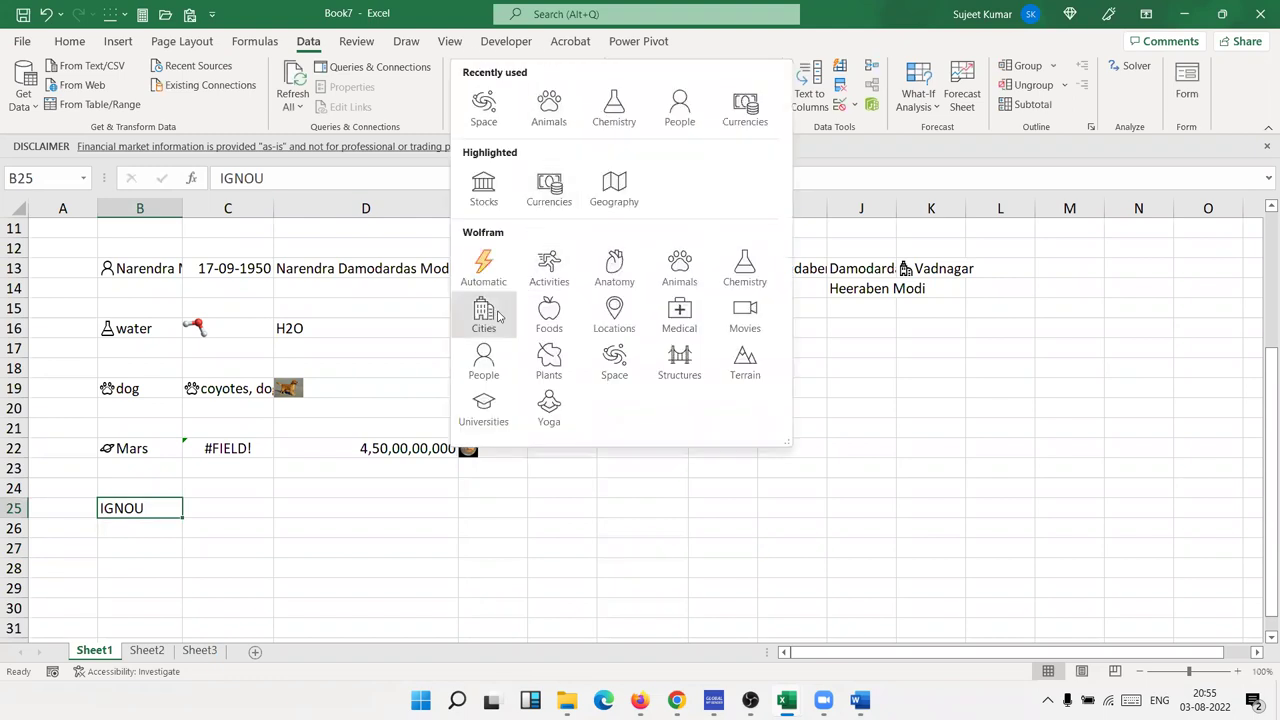
left_click(484, 408)
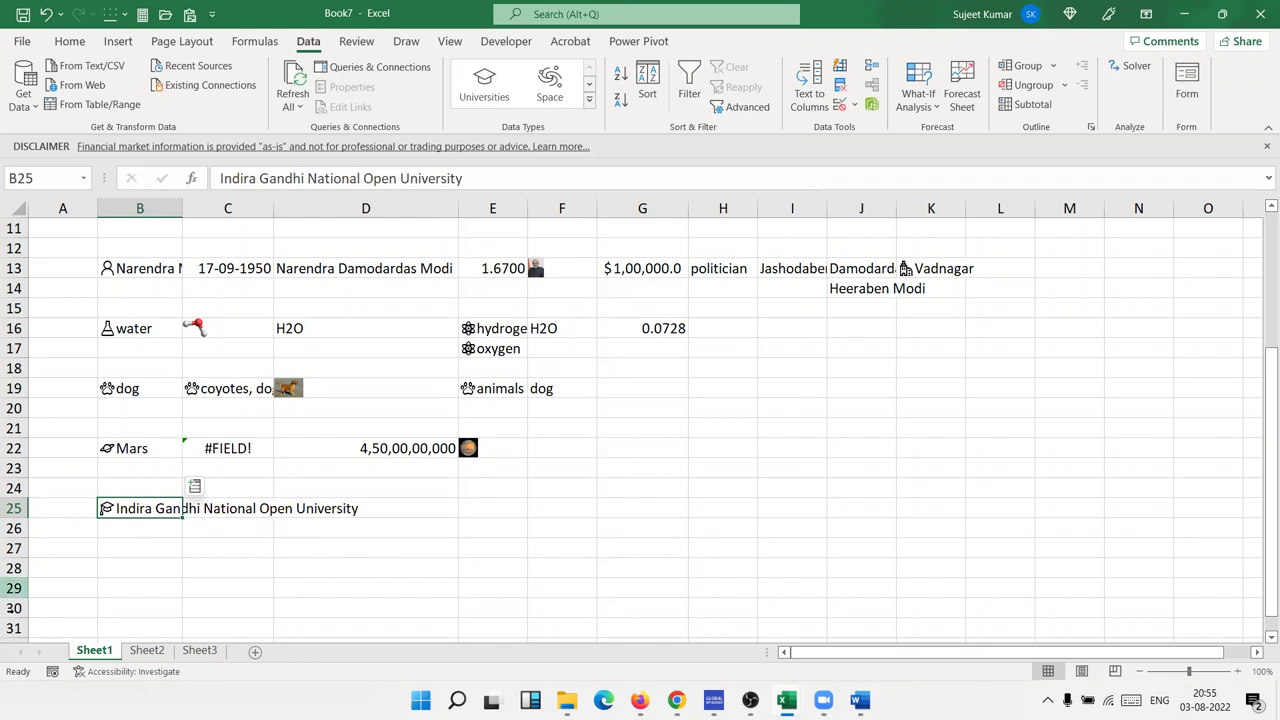
left_click(195, 488)
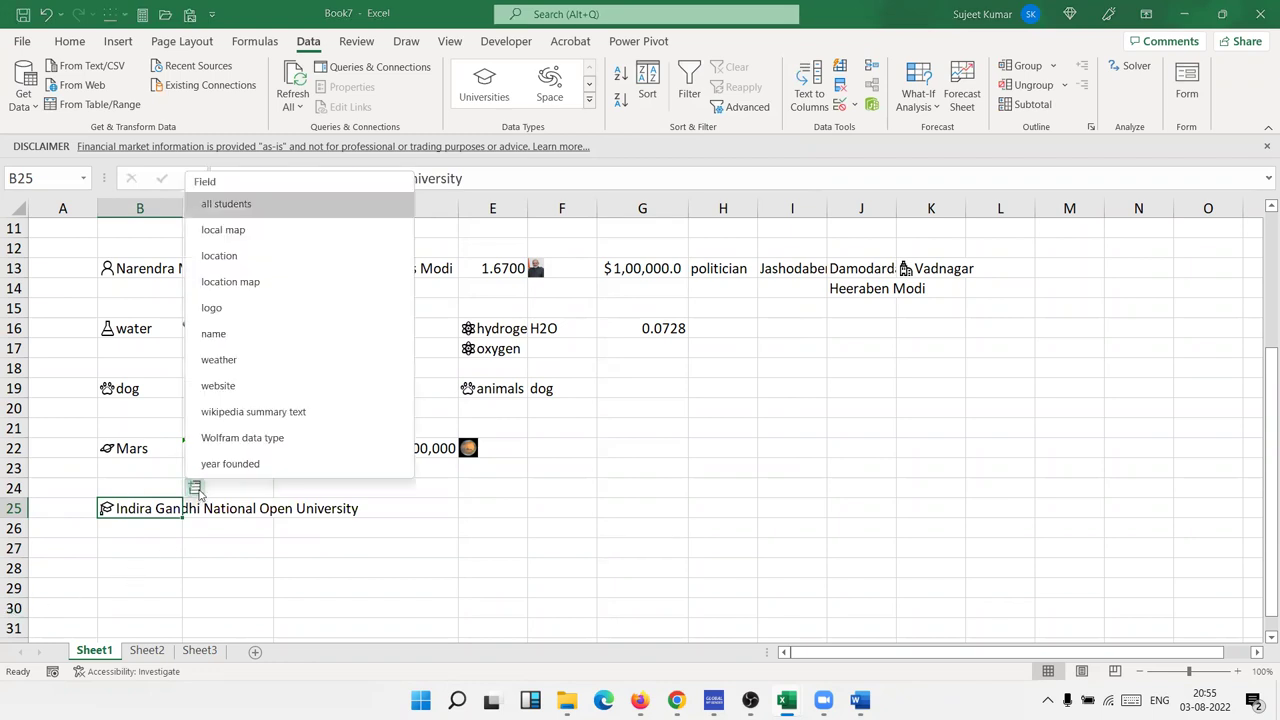
- Insert IGNOU's student count 7,14,000, local map, location New Delhi and logo beside B25
left_click(247, 205)
left_click(196, 489)
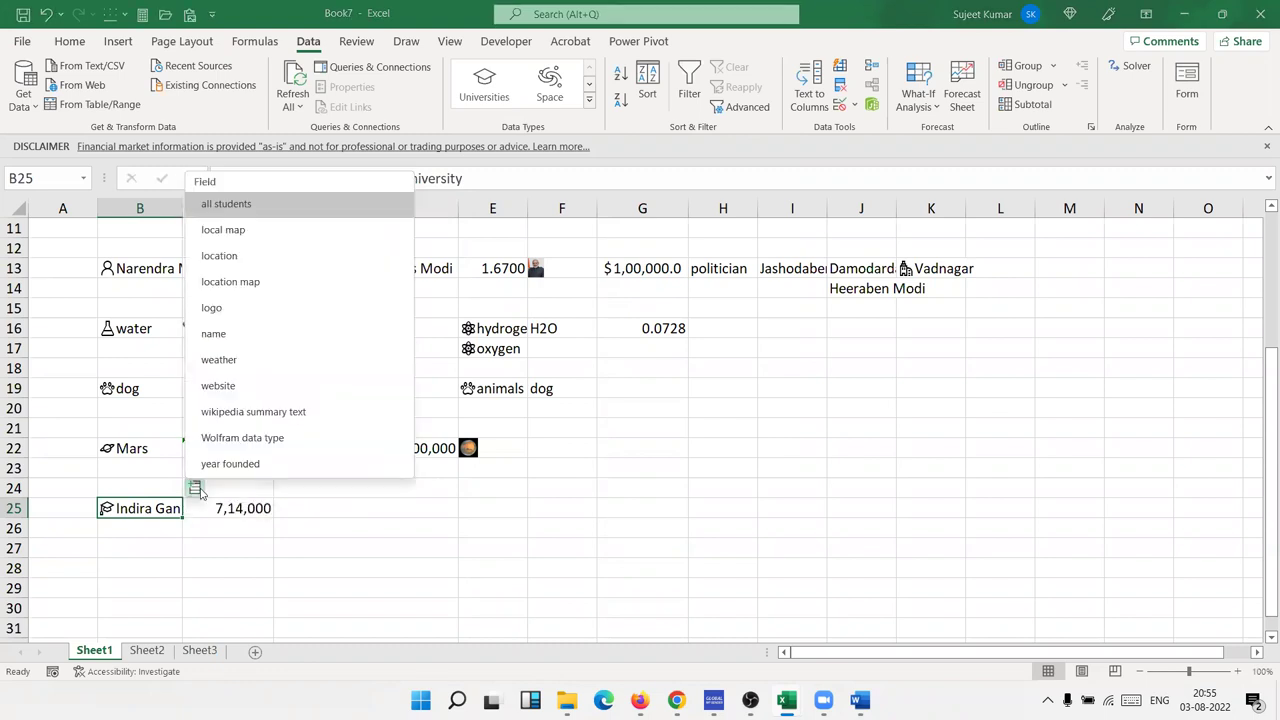
left_click(252, 236)
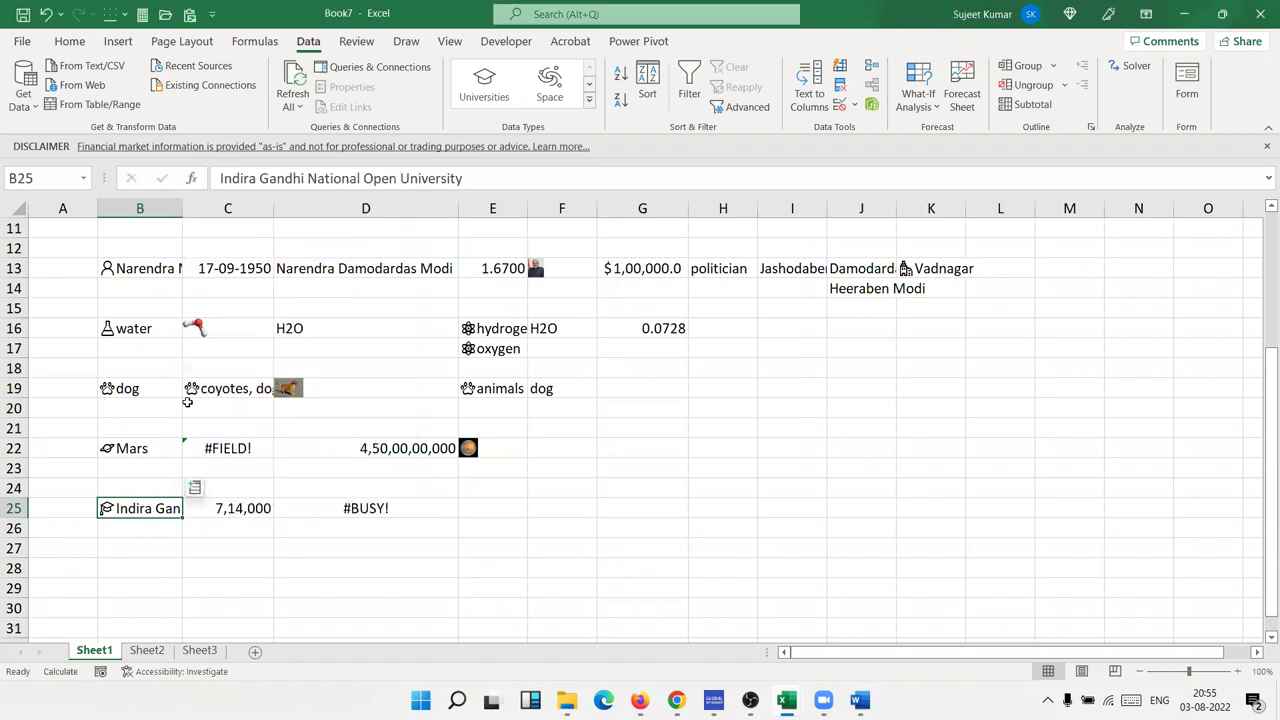
left_click(194, 486)
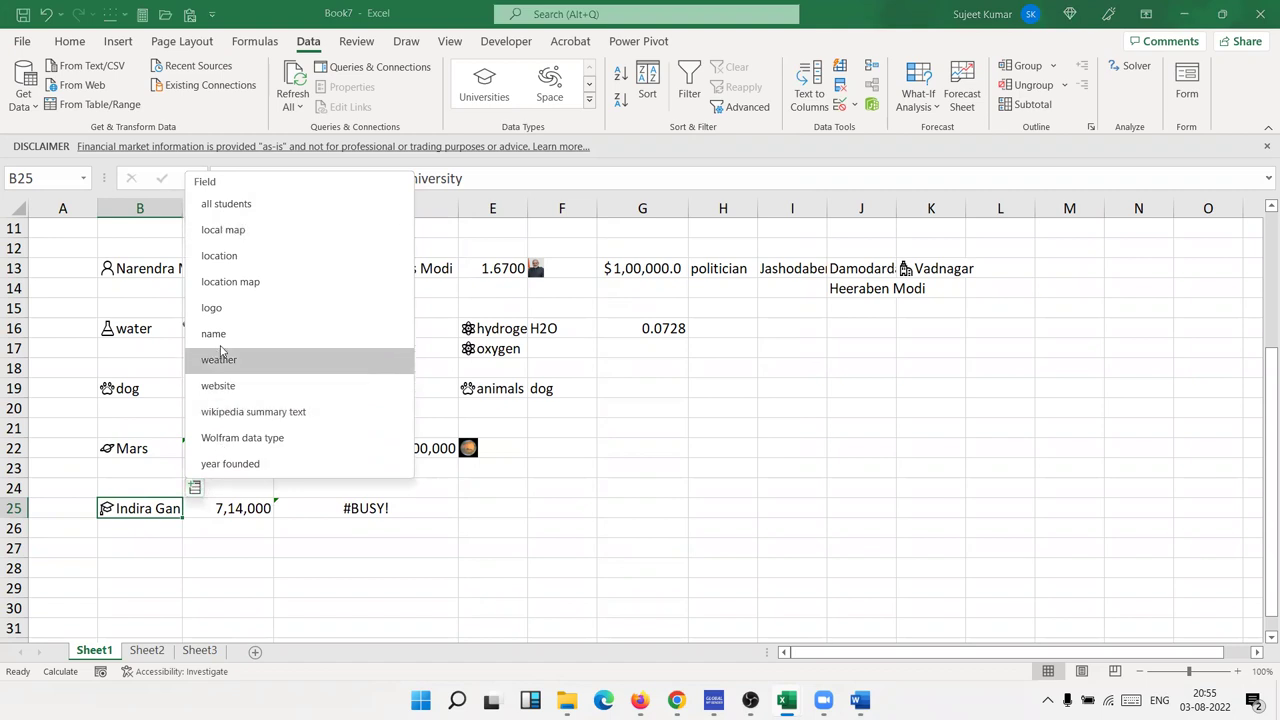
left_click(238, 258)
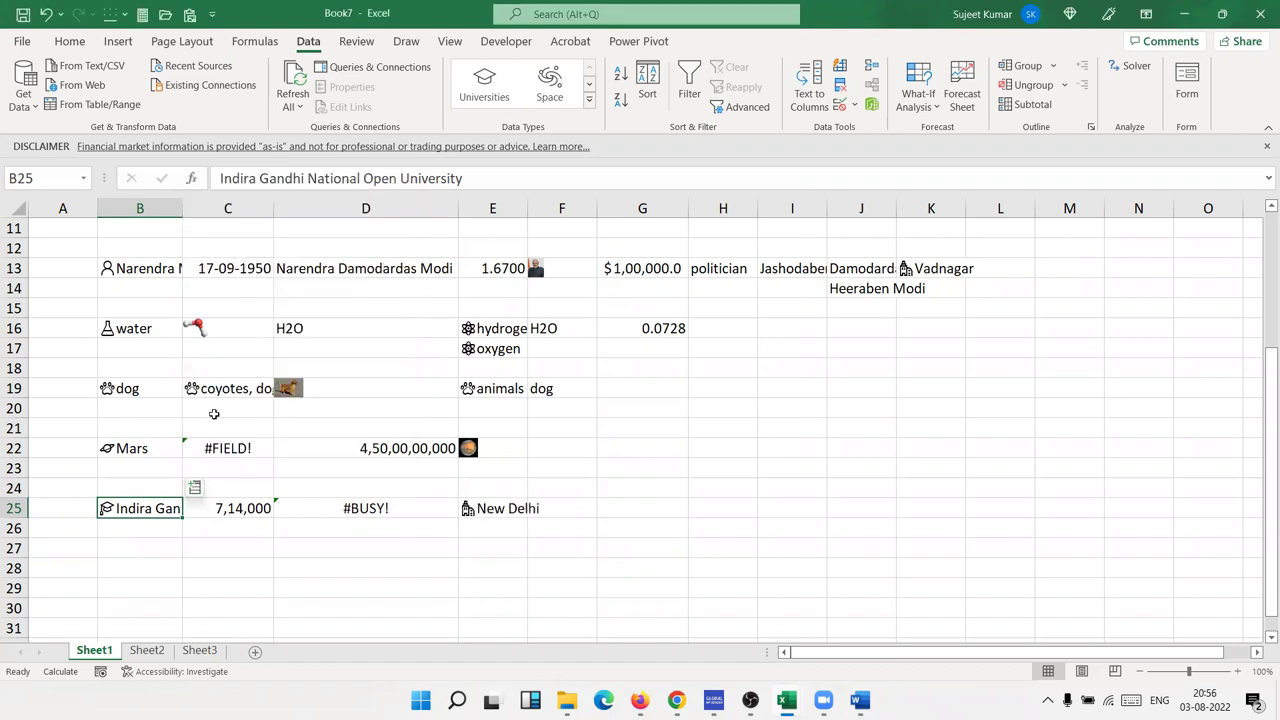
left_click(197, 487)
left_click(240, 310)
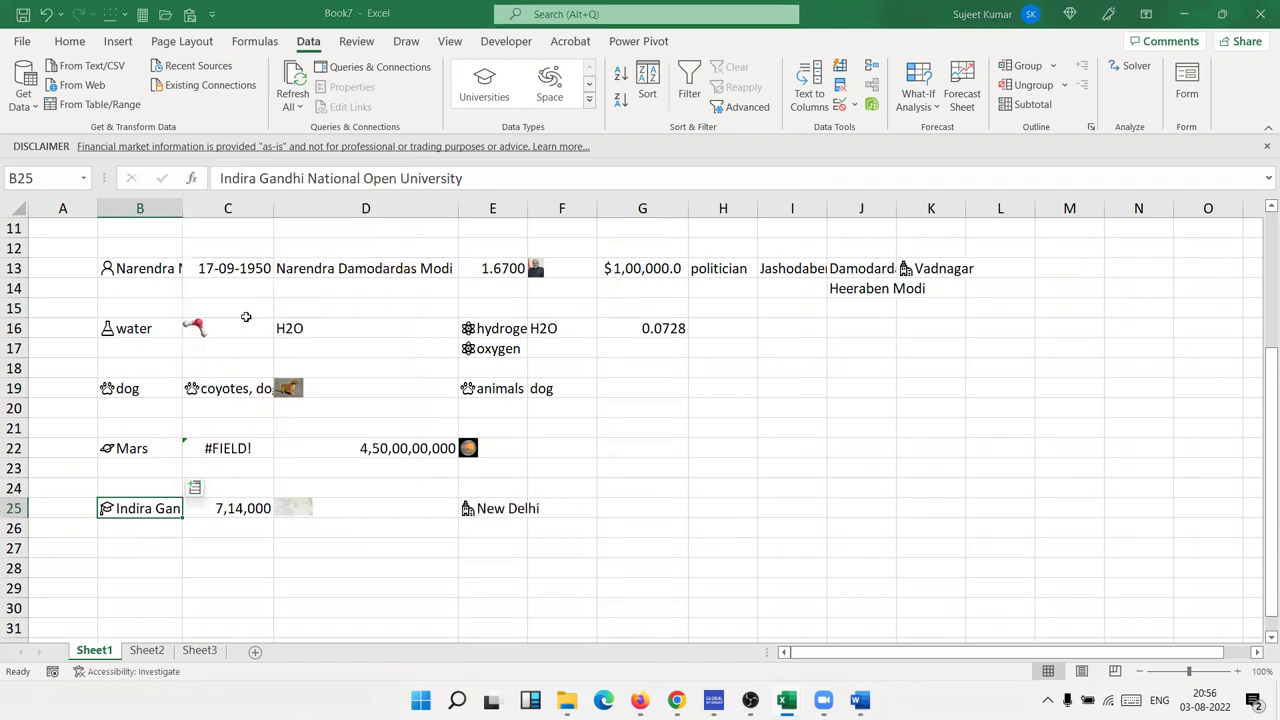
left_click(196, 506)
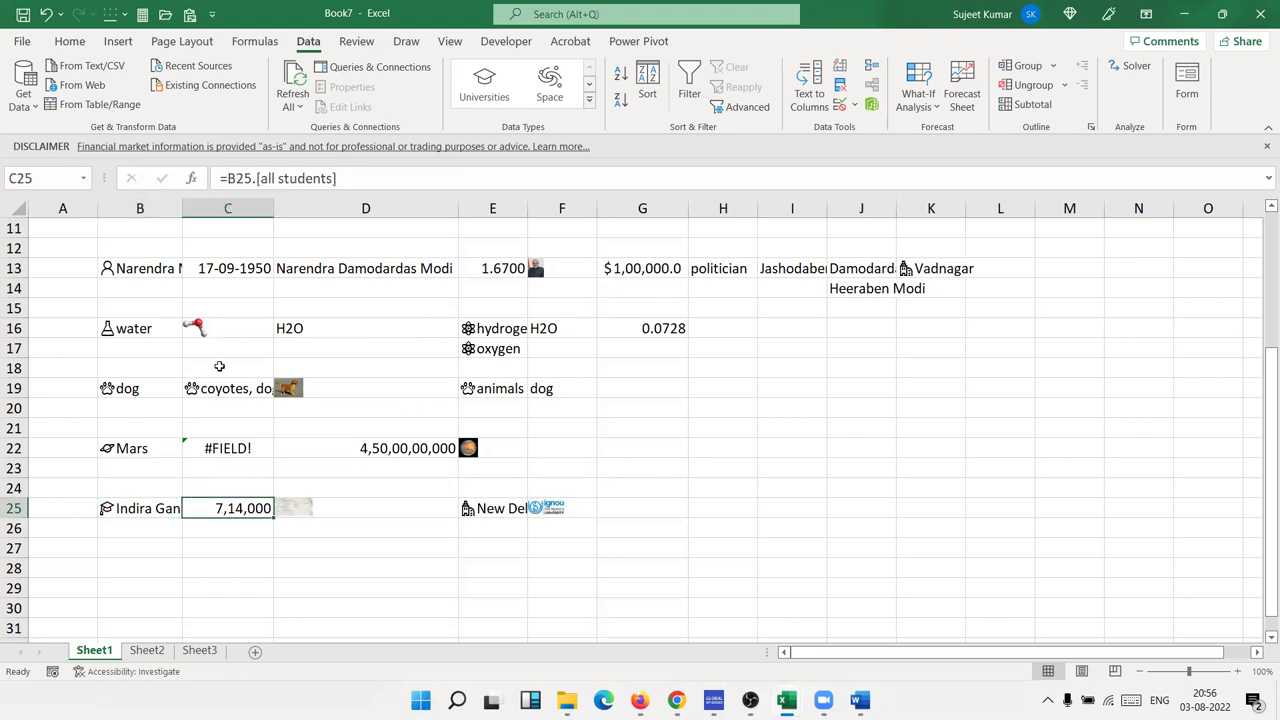
left_click(166, 526)
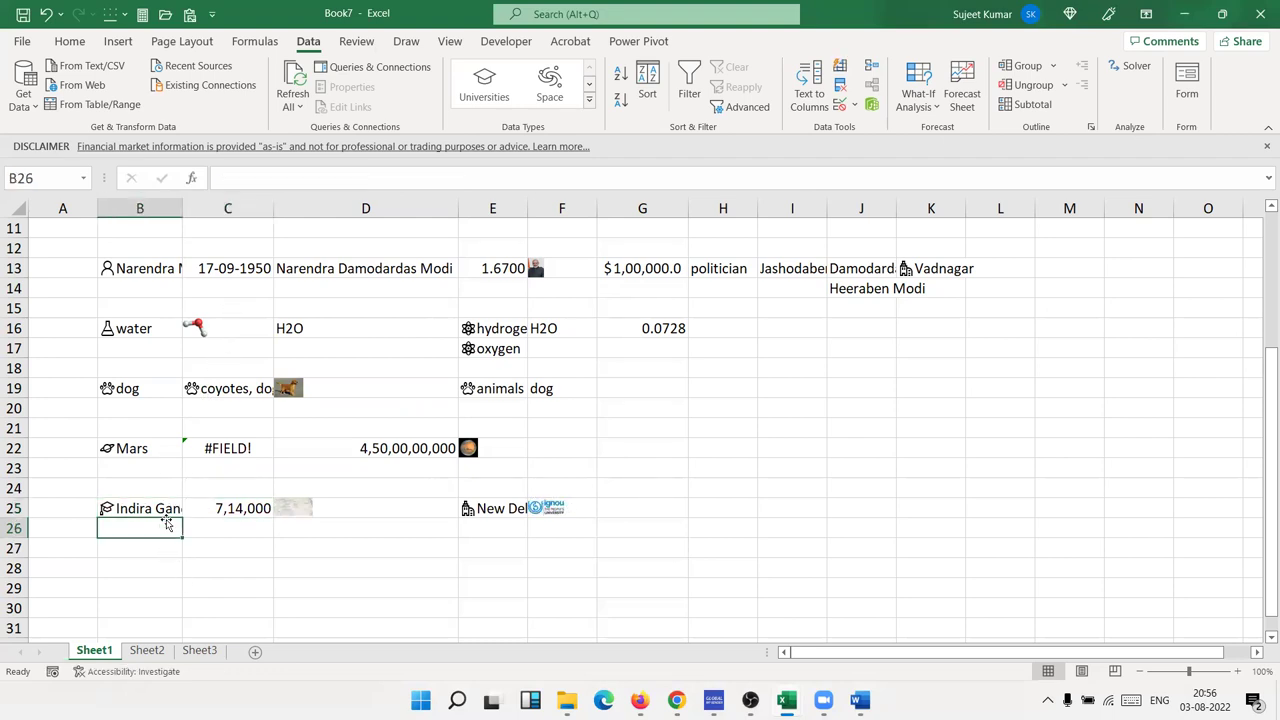
left_click(167, 510)
- Add IGNOU's website, Wikipedia summary, data type 'university' and year founded 1985
left_click(194, 488)
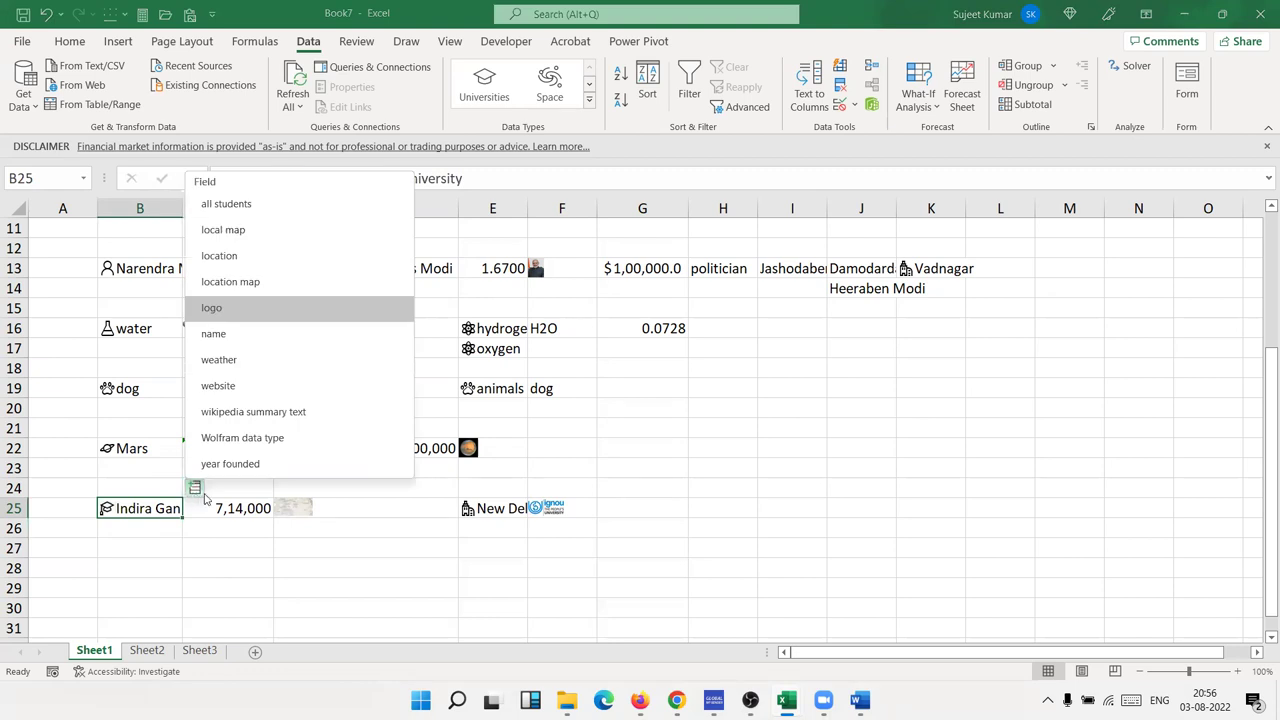
left_click(256, 386)
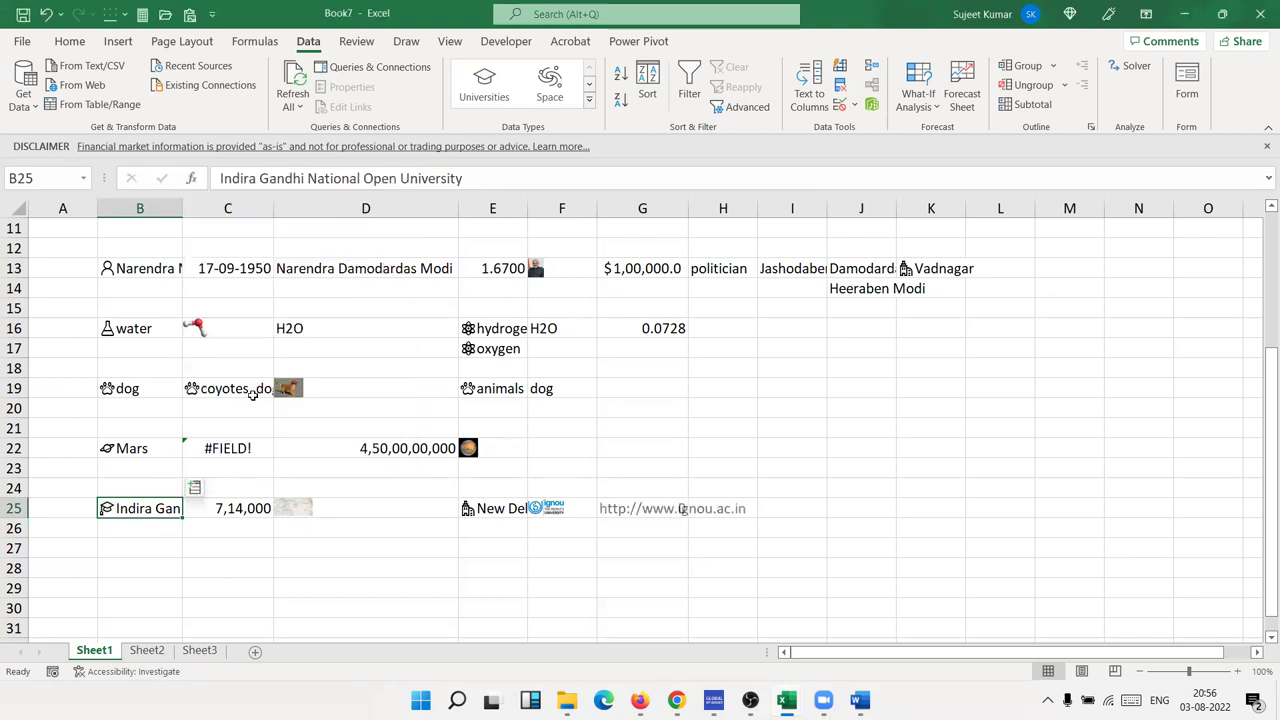
left_click(196, 488)
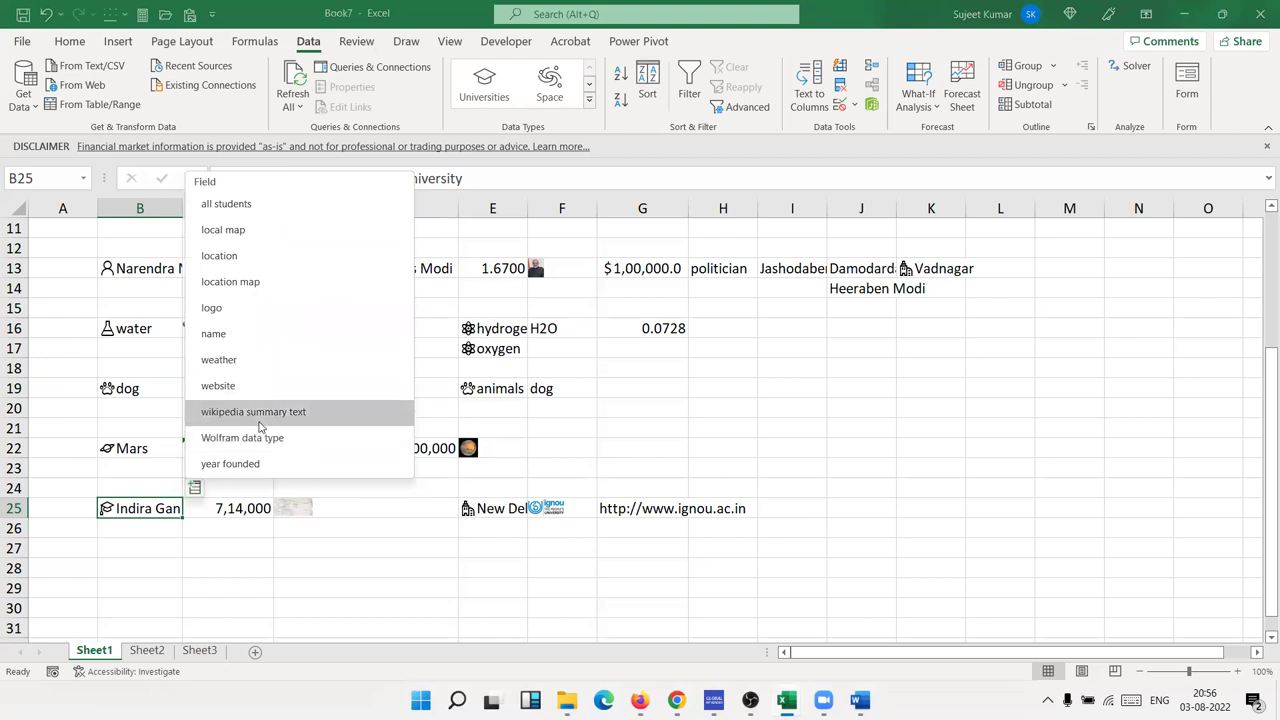
left_click(259, 424)
left_click(196, 487)
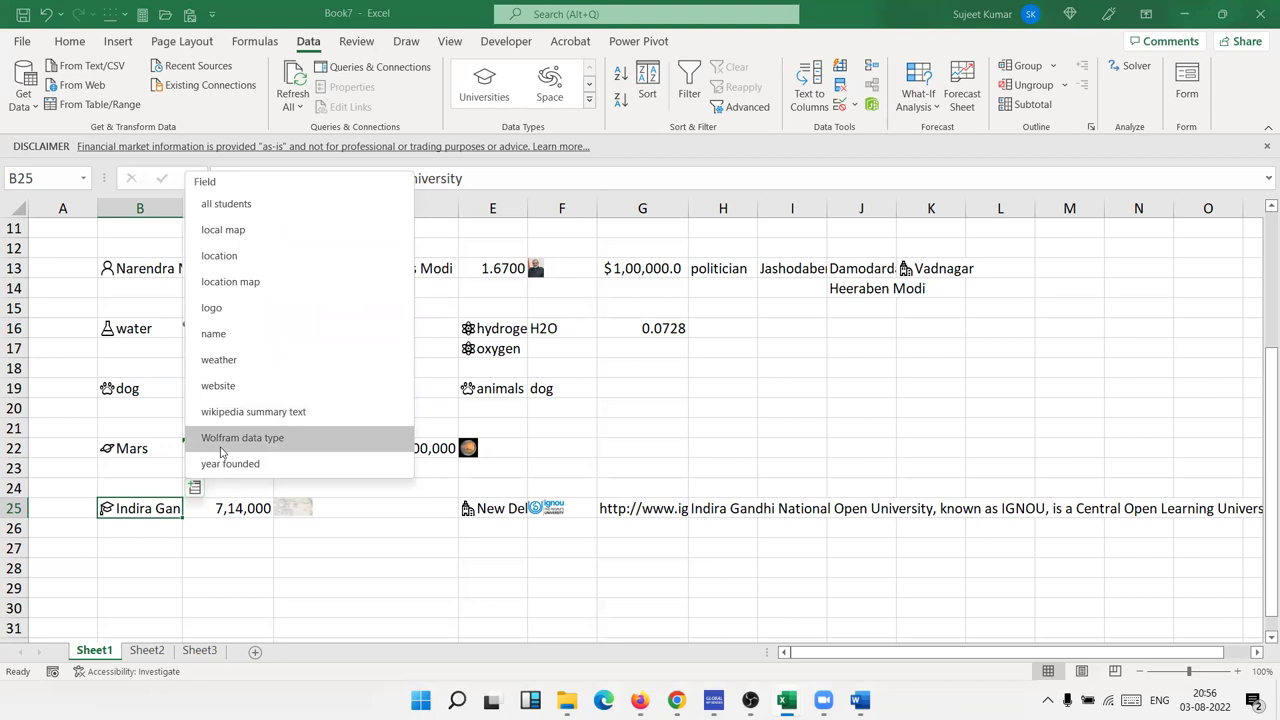
left_click(221, 446)
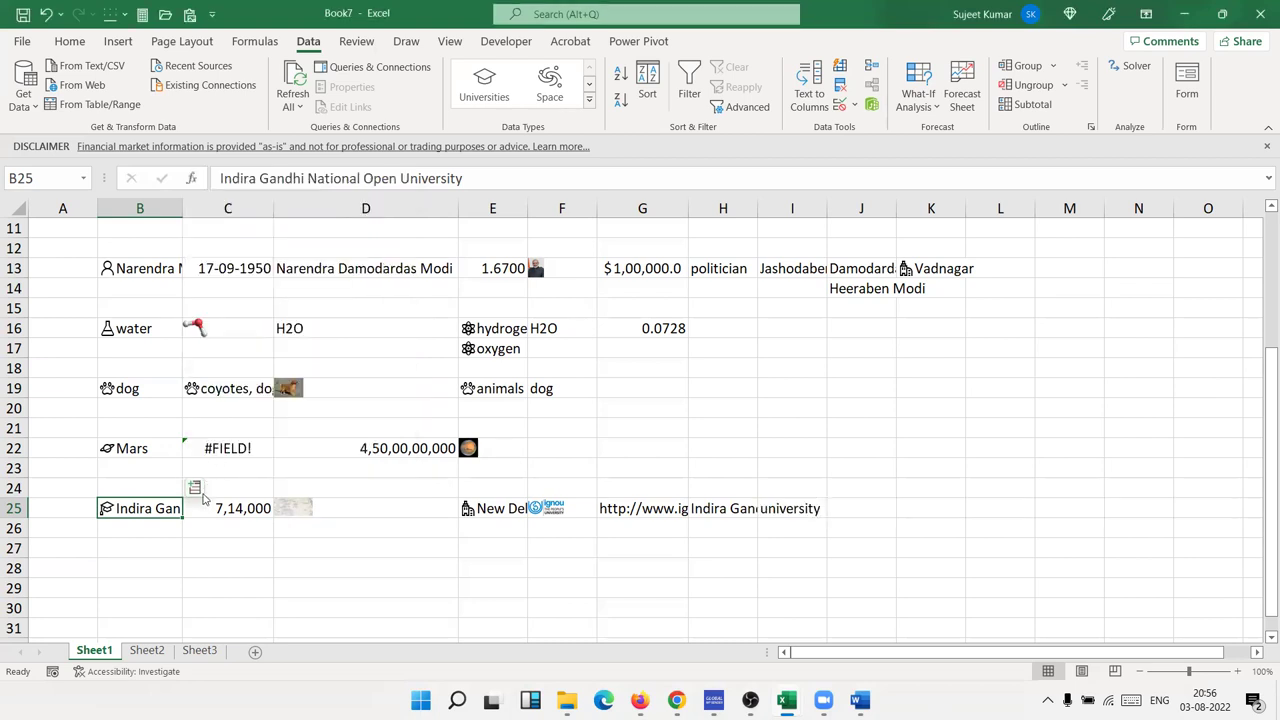
left_click(195, 490)
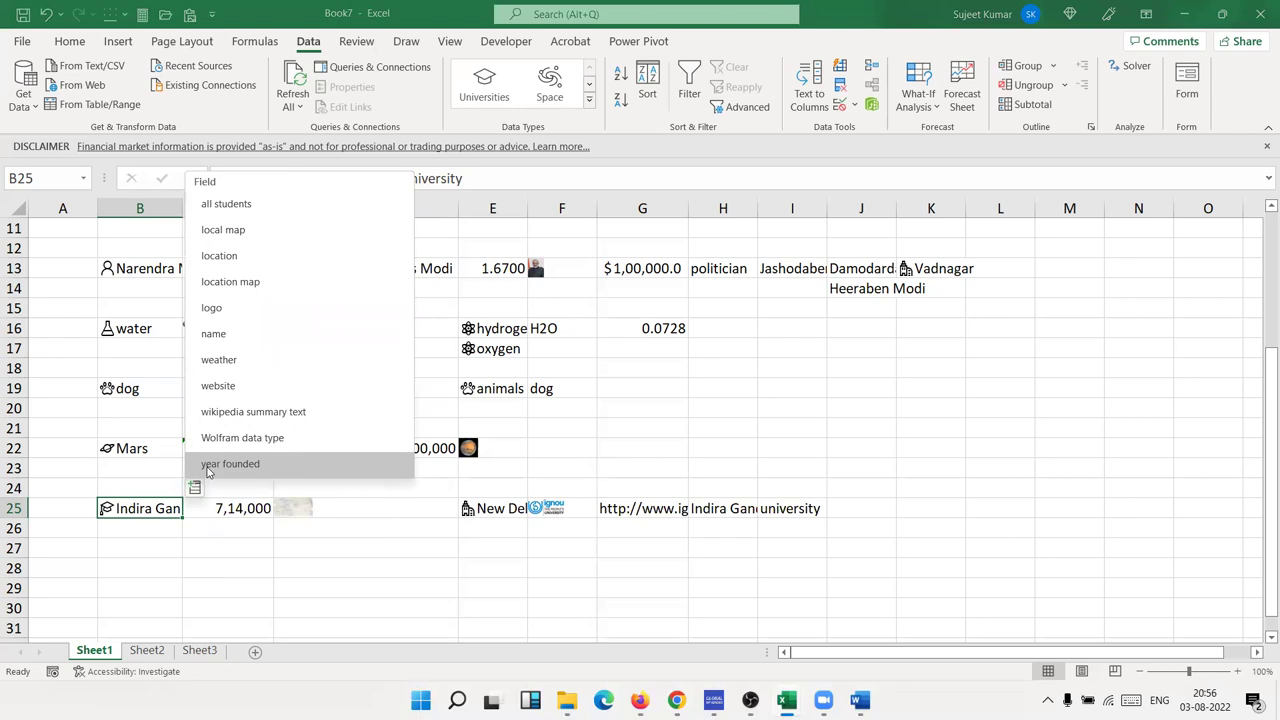
left_click(208, 466)
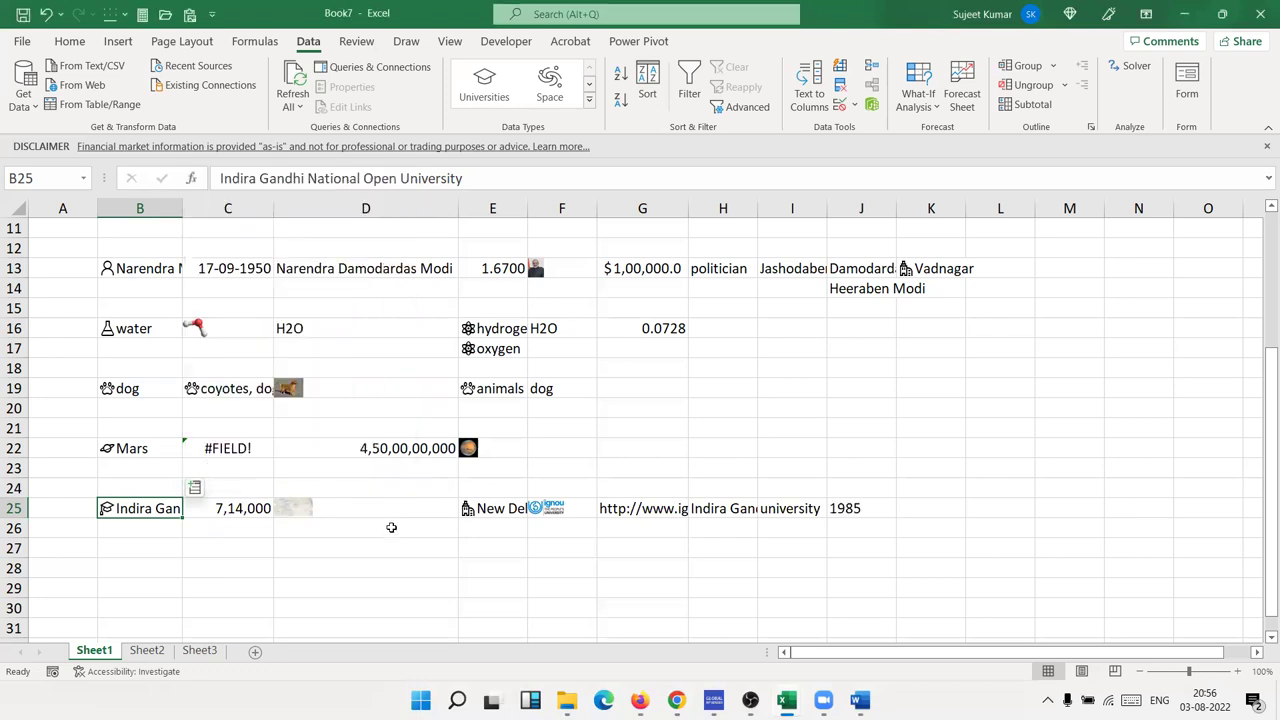
left_click(343, 554)
scroll(343, 554, "up", 3)
scroll(343, 554, "up", 1)
scroll(344, 556, "down", 12)
scroll(330, 552, "down", 1)
scroll(267, 524, "up", 7)
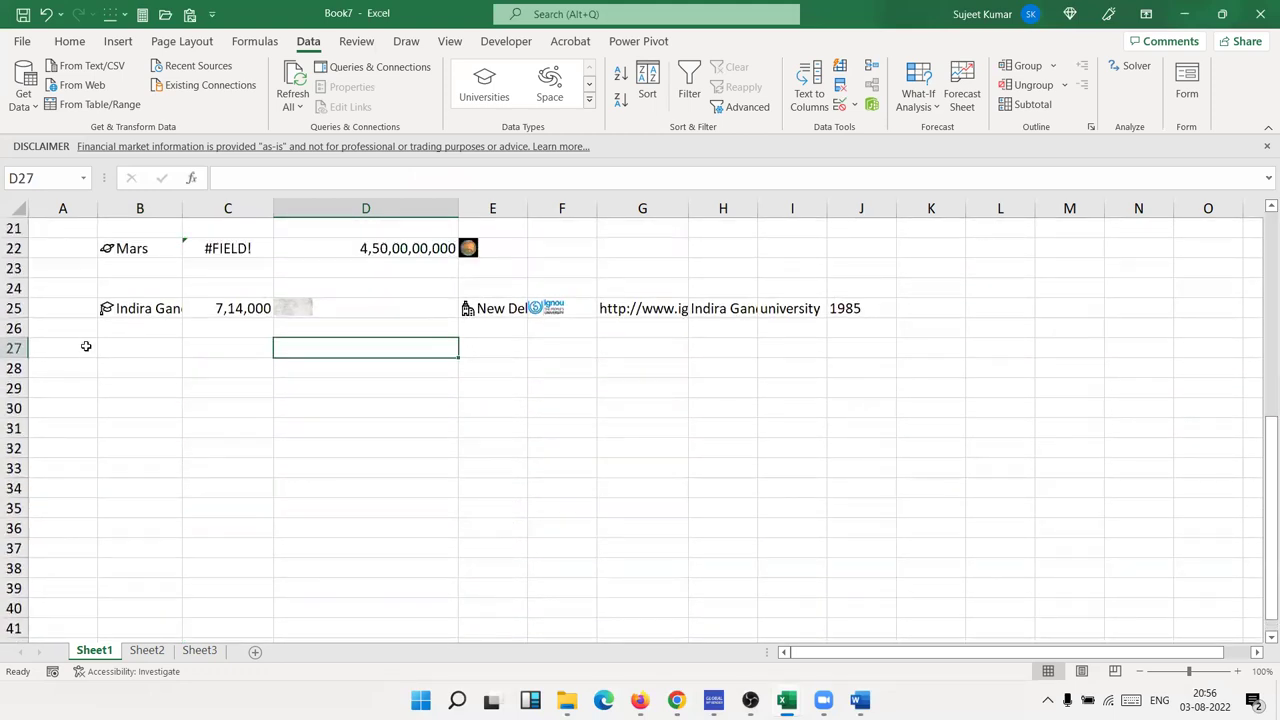
left_click(137, 369)
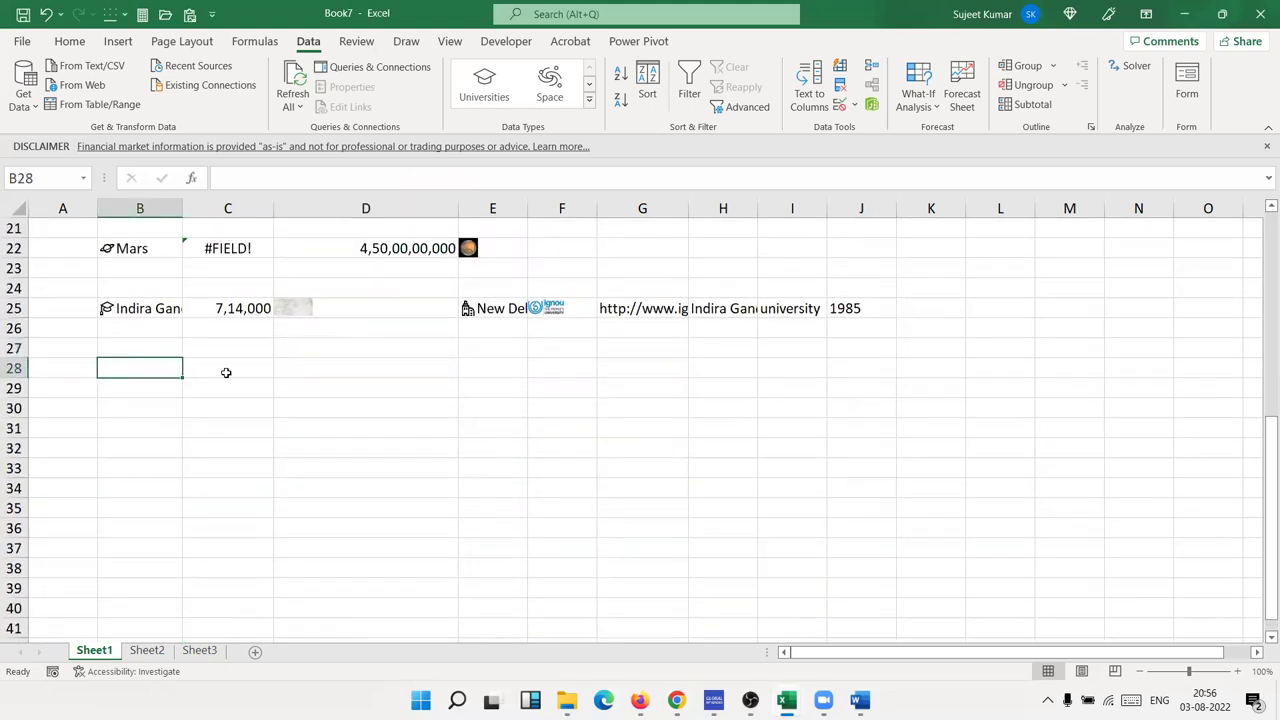